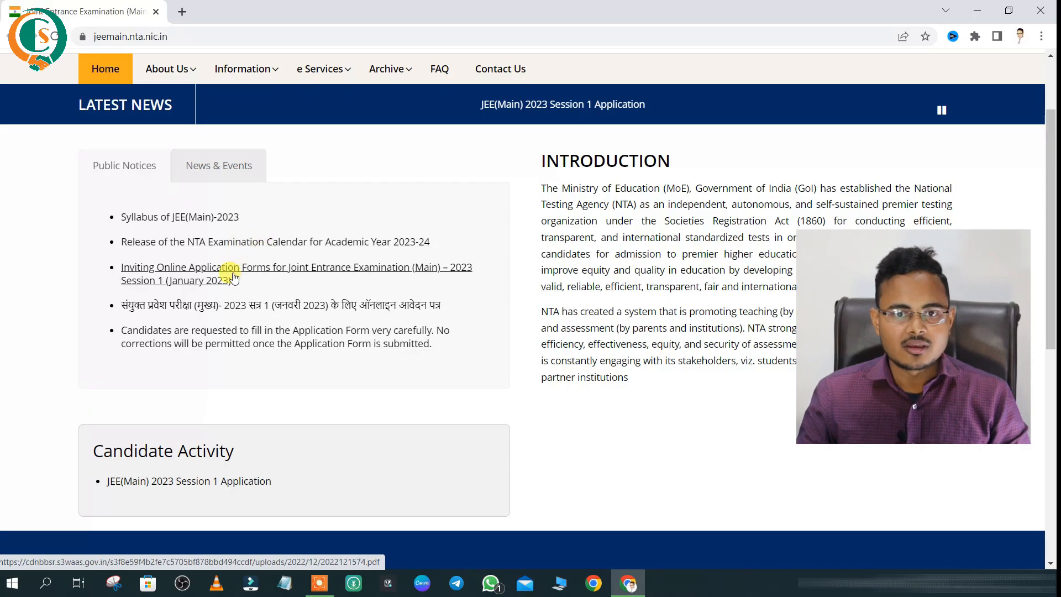
# Open the JEE(Main) 2023 Session 1 application site and start a New Registration
pyautogui.scroll(-3, 241, 276)
pyautogui.click(203, 348)
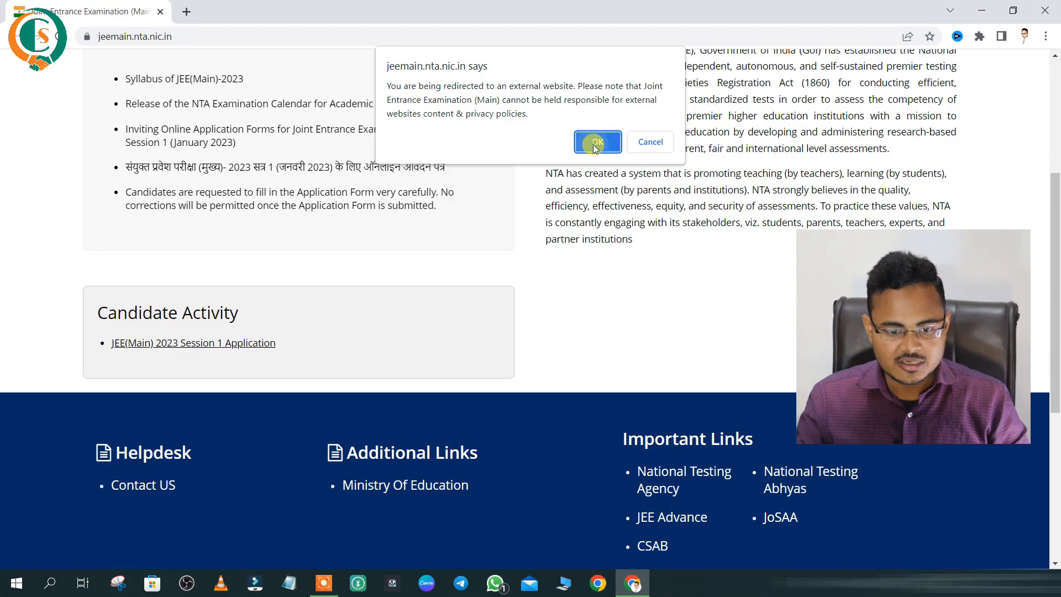
pyautogui.click(596, 146)
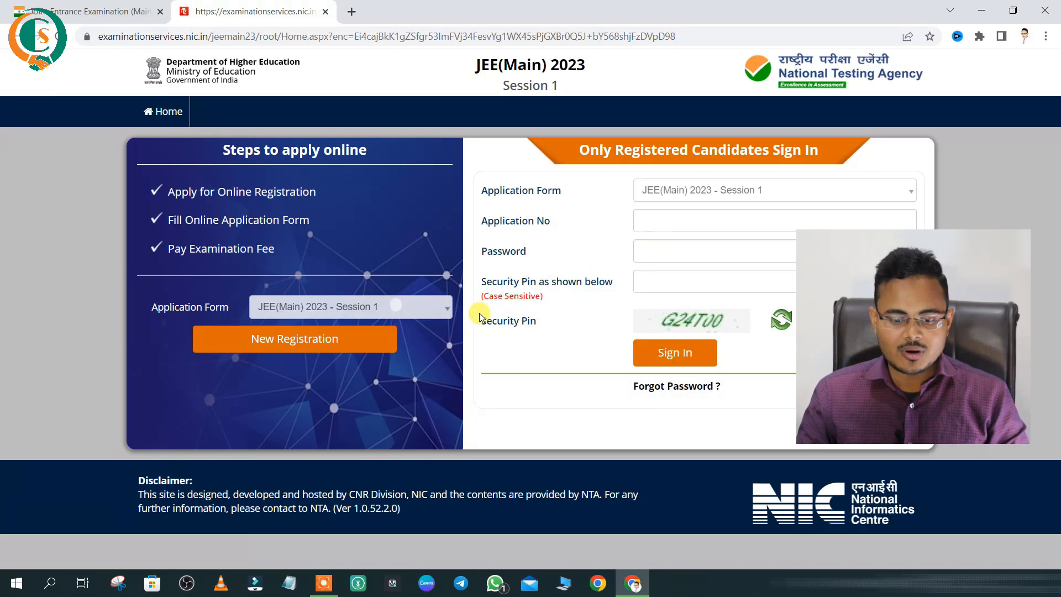
pyautogui.click(341, 306)
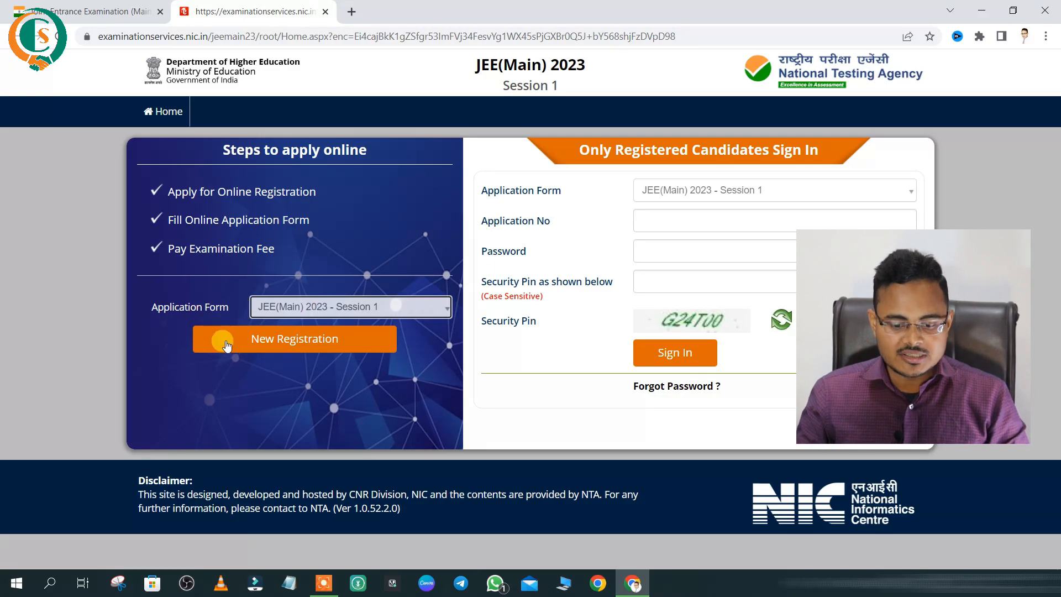
pyautogui.click(303, 348)
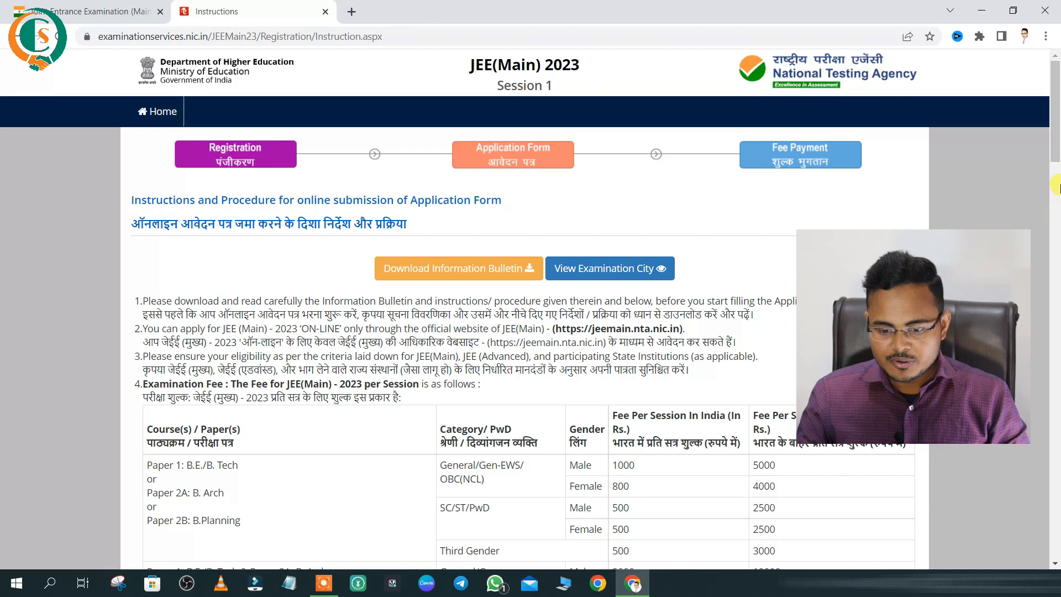
pyautogui.scroll(-2, 1055, 185)
pyautogui.moveTo(1055, 147); pyautogui.dragTo(1056, 118)
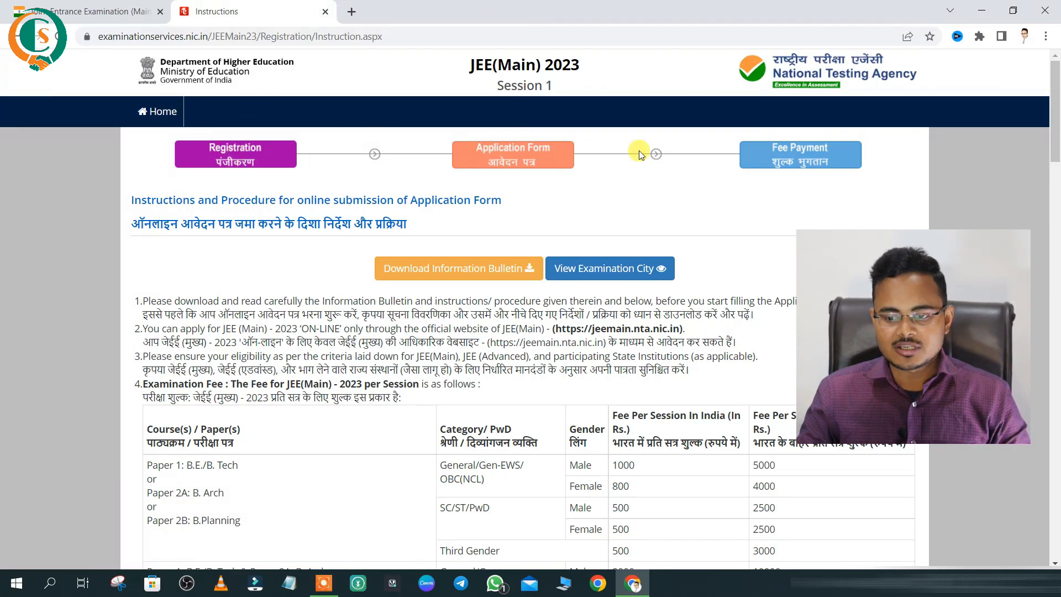
pyautogui.moveTo(1056, 126); pyautogui.dragTo(1056, 132)
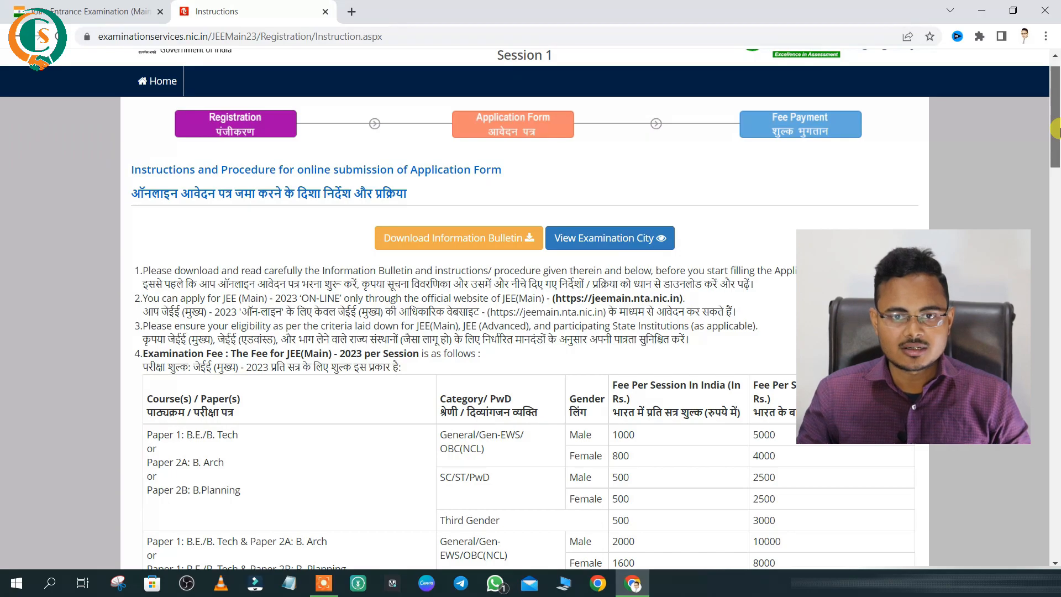
pyautogui.moveTo(1056, 131); pyautogui.dragTo(1057, 161)
pyautogui.scroll(-1, 298, 243)
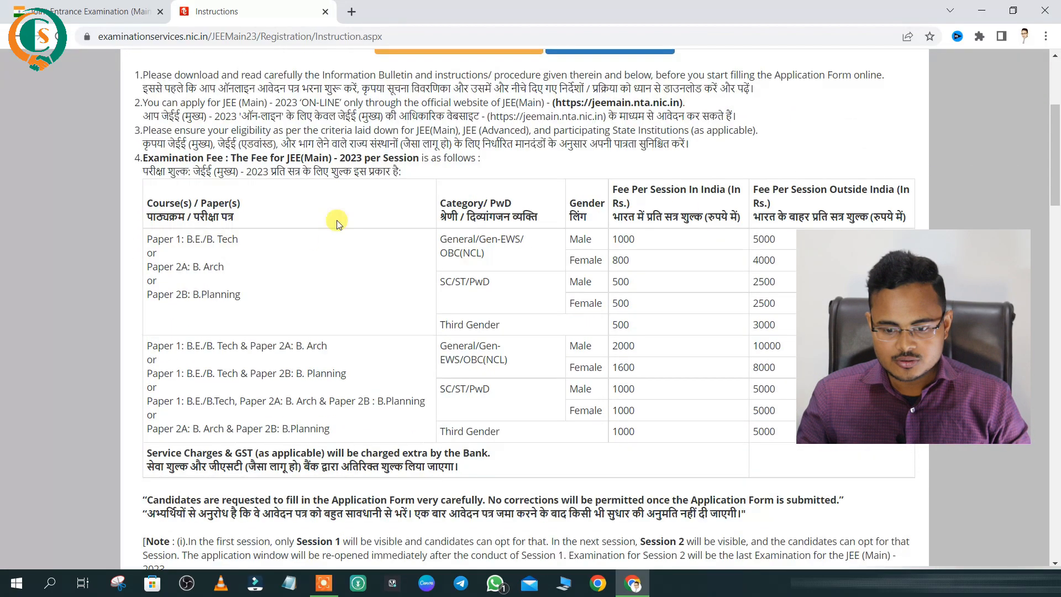
pyautogui.moveTo(618, 174); pyautogui.dragTo(710, 174)
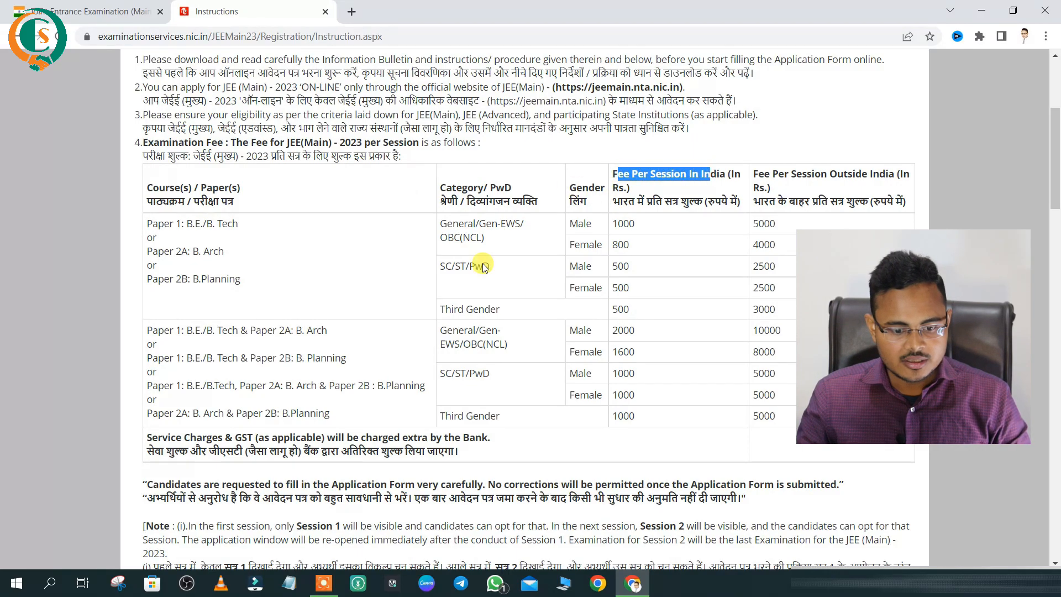
pyautogui.doubleClick(622, 223)
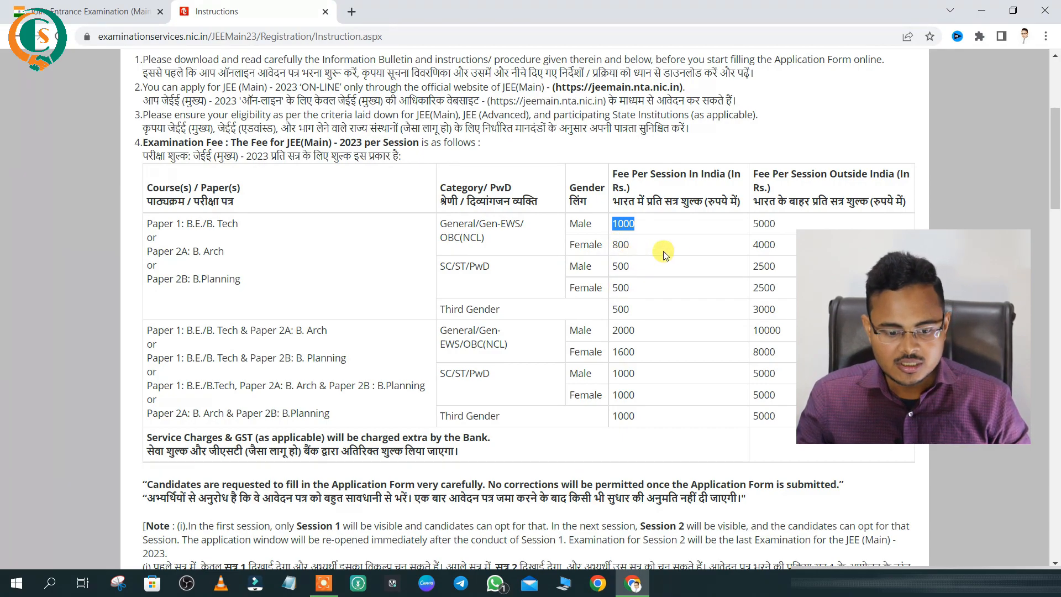
pyautogui.scroll(-2, 387, 309)
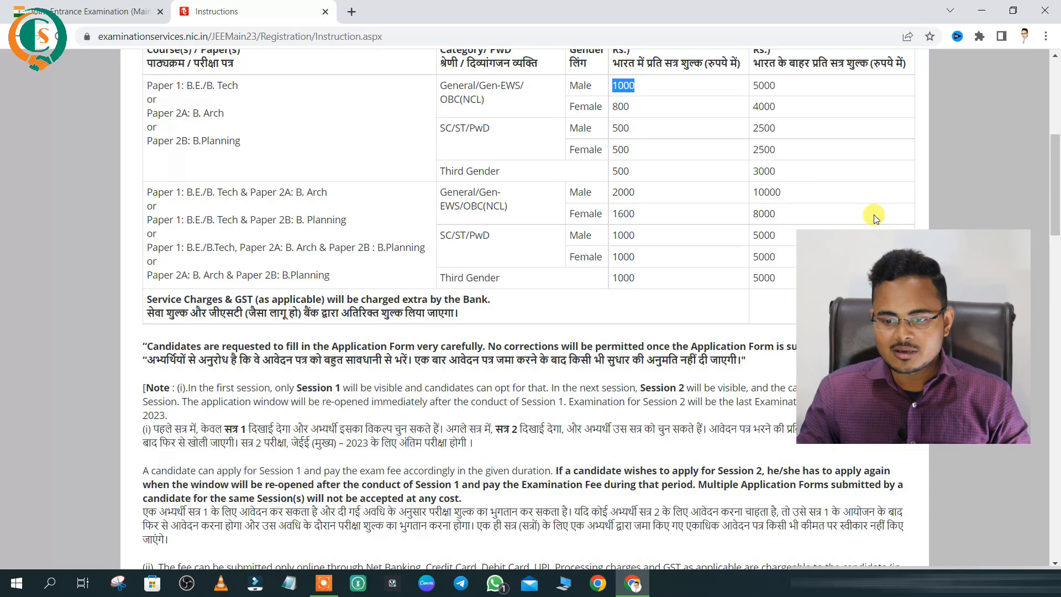
pyautogui.scroll(2, 1055, 180)
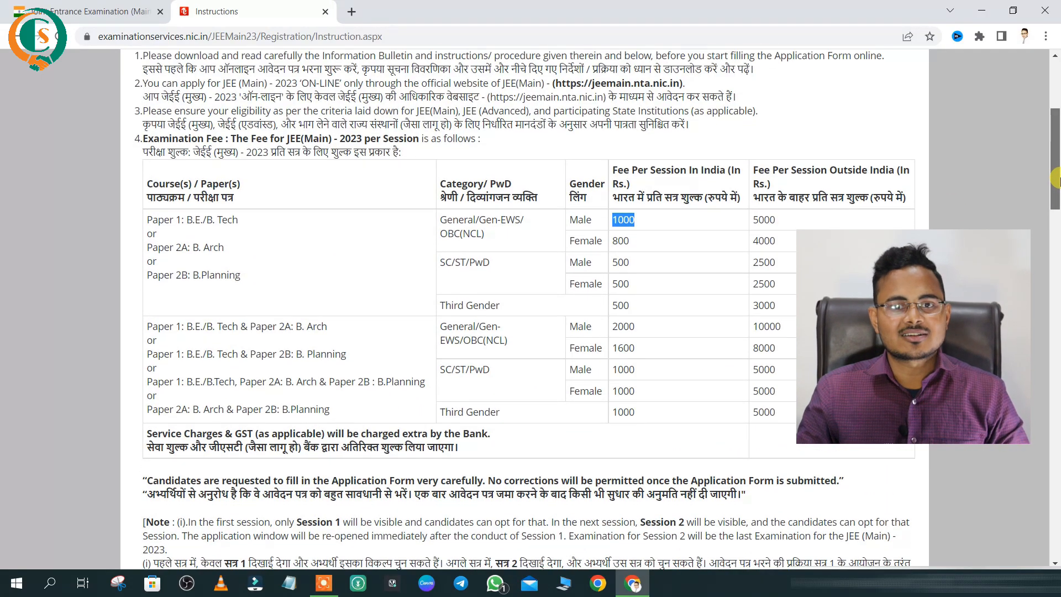
pyautogui.moveTo(1055, 180); pyautogui.dragTo(1056, 361)
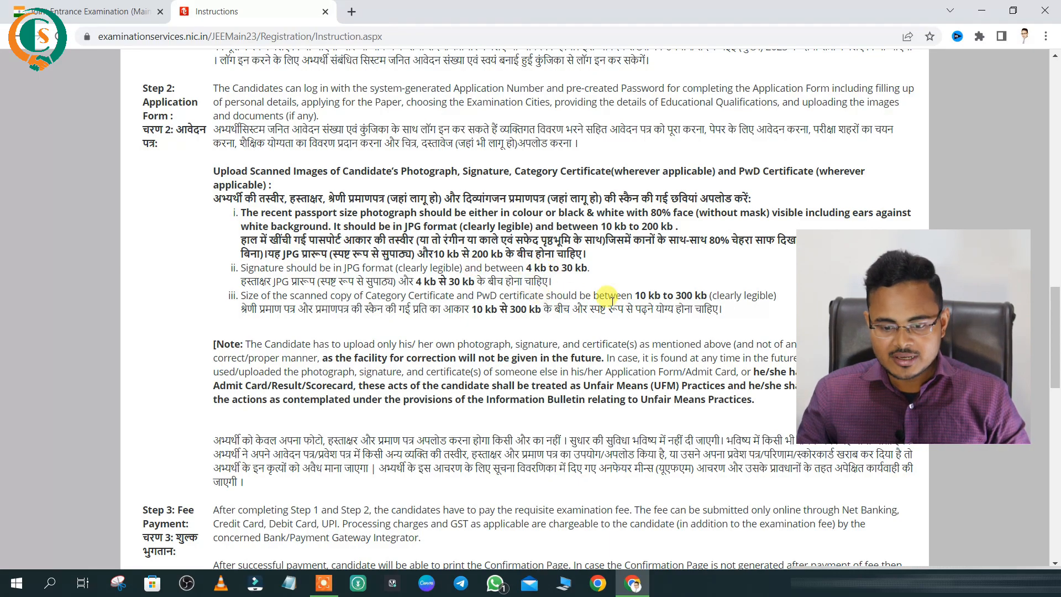
pyautogui.moveTo(526, 268); pyautogui.dragTo(574, 269)
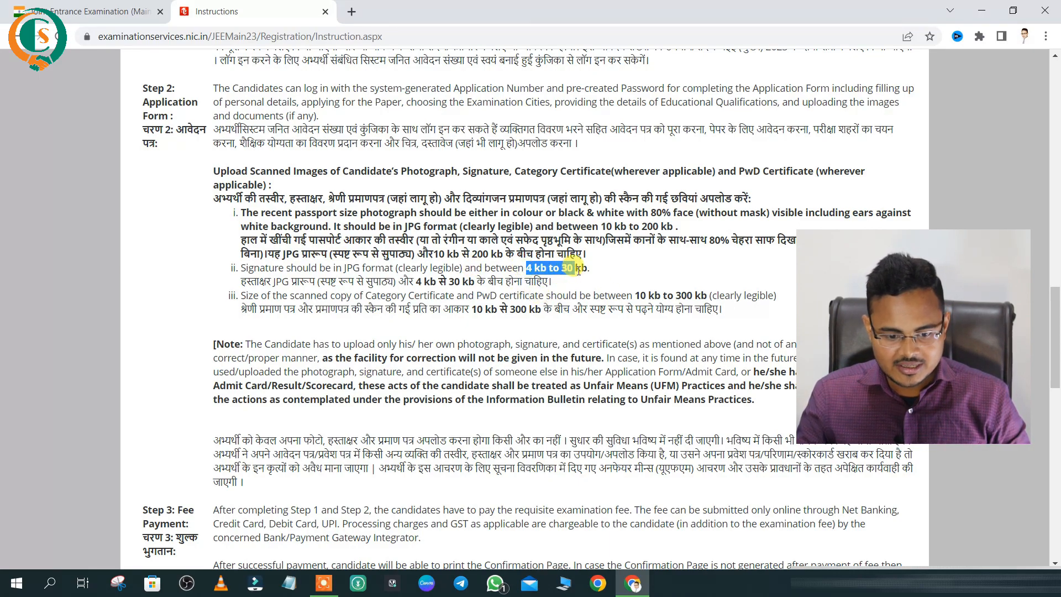
pyautogui.moveTo(281, 269)
pyautogui.mouseDown()
pyautogui.moveTo(295, 296)
pyautogui.moveTo(740, 295)
pyautogui.mouseUp()
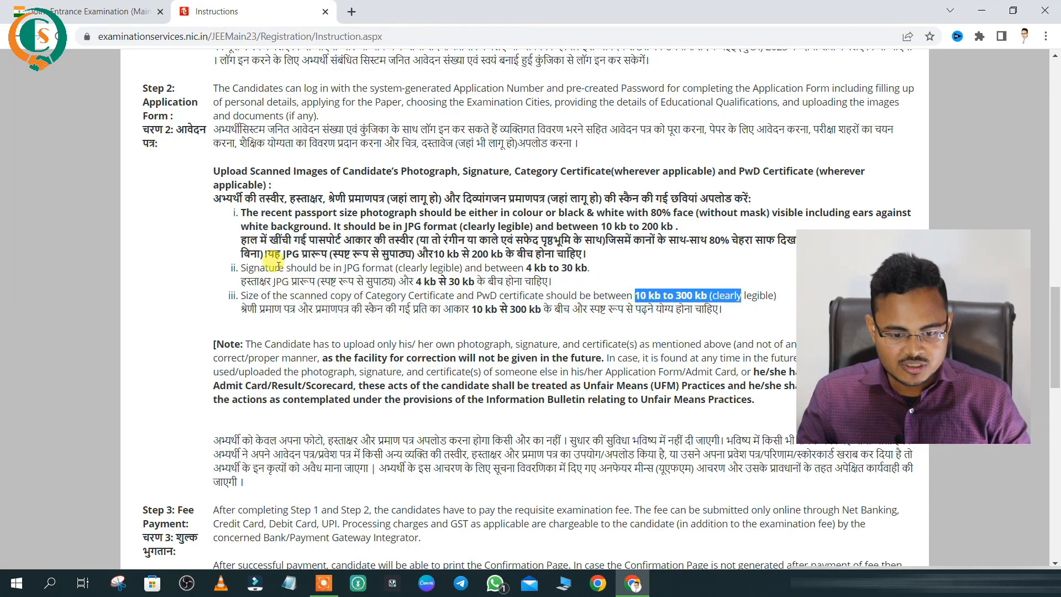
pyautogui.moveTo(265, 212); pyautogui.dragTo(443, 214)
pyautogui.click(280, 220)
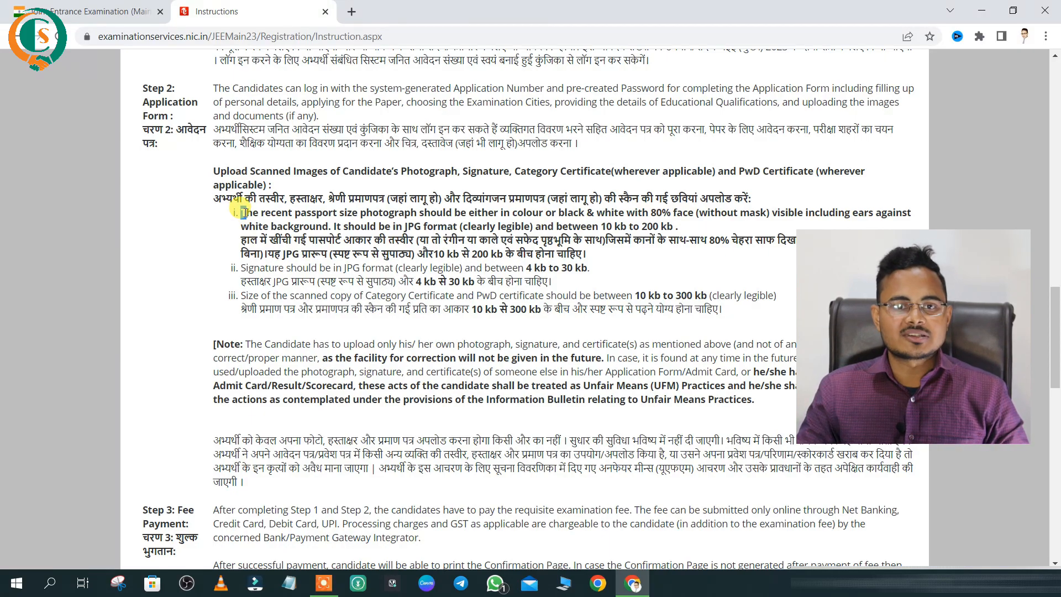
pyautogui.moveTo(255, 215); pyautogui.dragTo(260, 215)
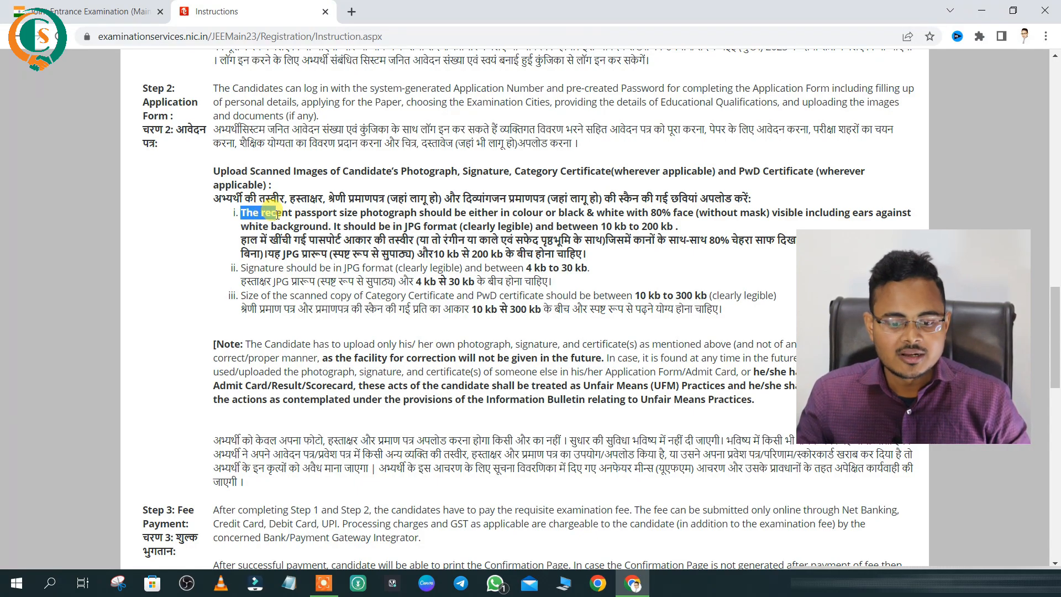
pyautogui.moveTo(283, 214); pyautogui.dragTo(310, 226)
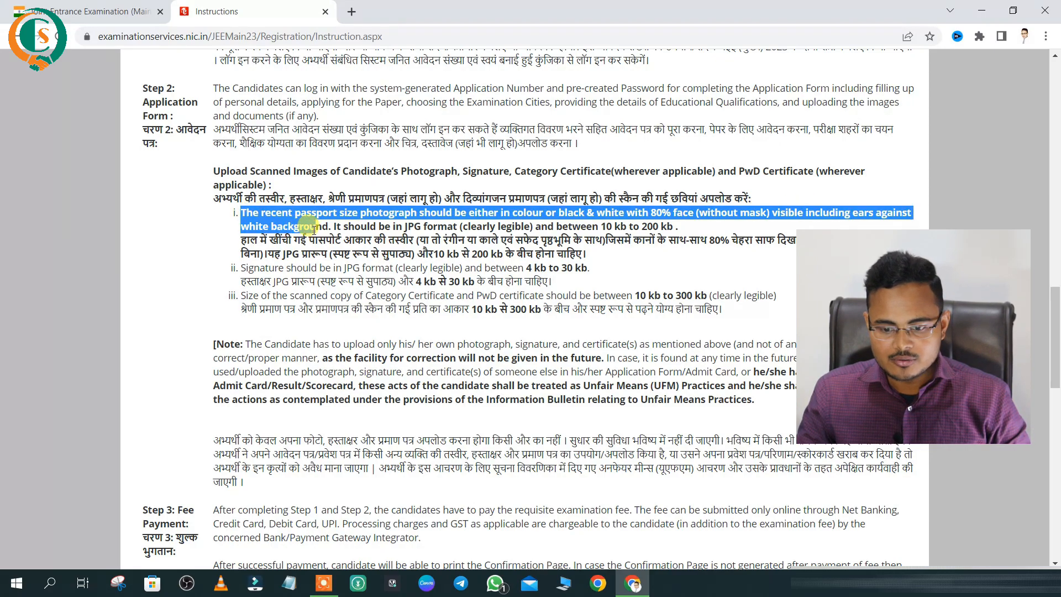
pyautogui.click(633, 216)
pyautogui.moveTo(650, 214); pyautogui.dragTo(683, 216)
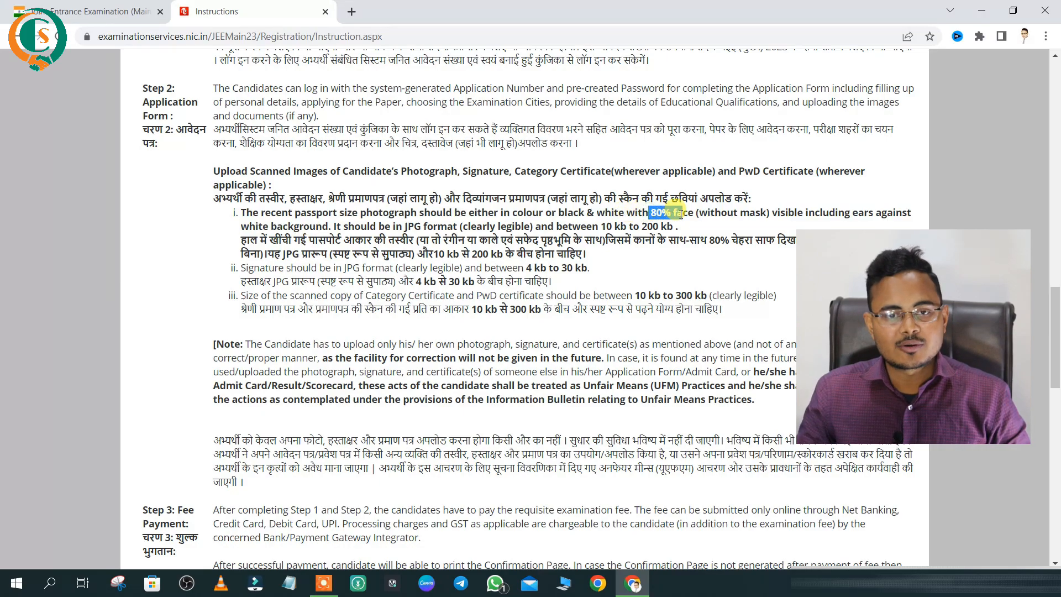
pyautogui.click(858, 216)
pyautogui.moveTo(887, 217); pyautogui.dragTo(874, 217)
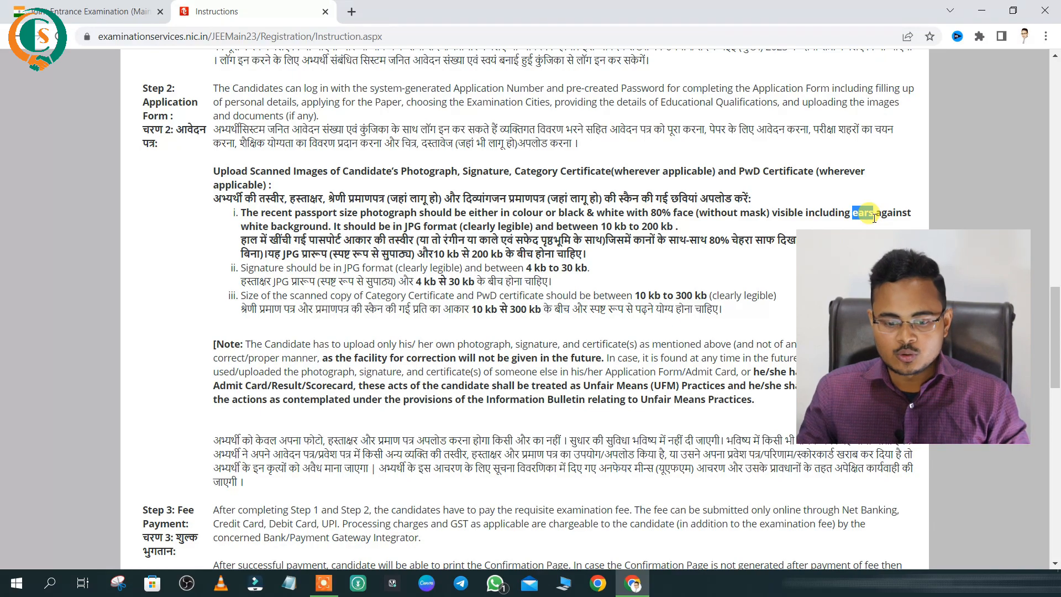
pyautogui.moveTo(324, 224); pyautogui.dragTo(667, 229)
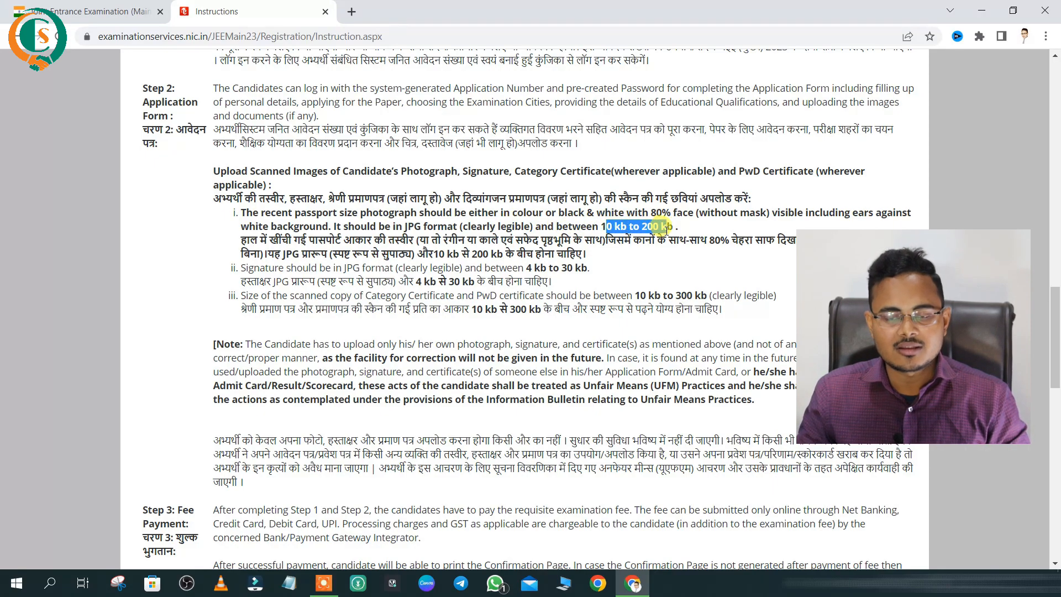
pyautogui.click(676, 227)
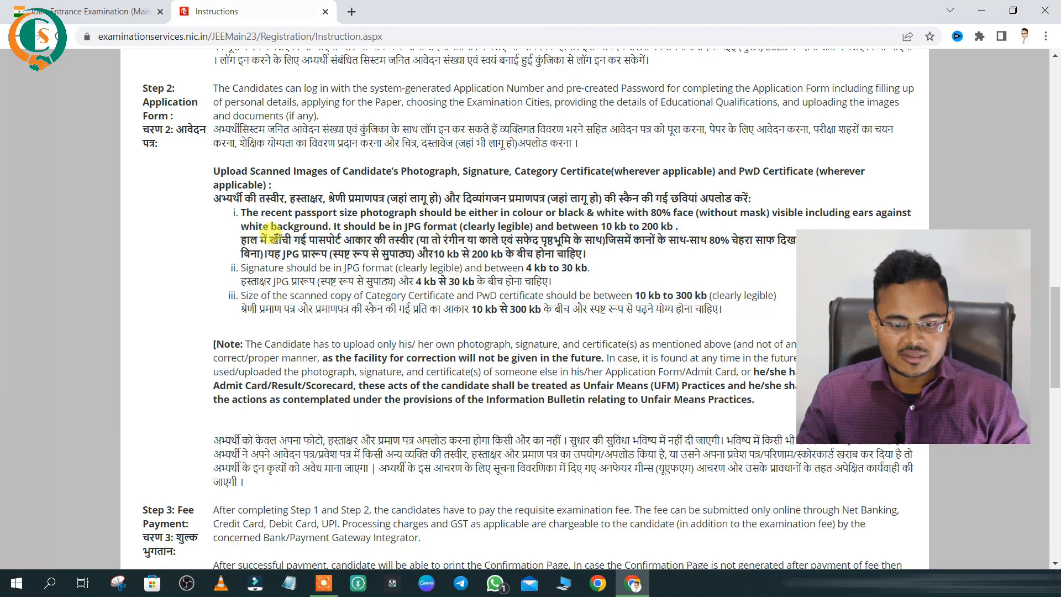
pyautogui.moveTo(227, 241); pyautogui.dragTo(611, 258)
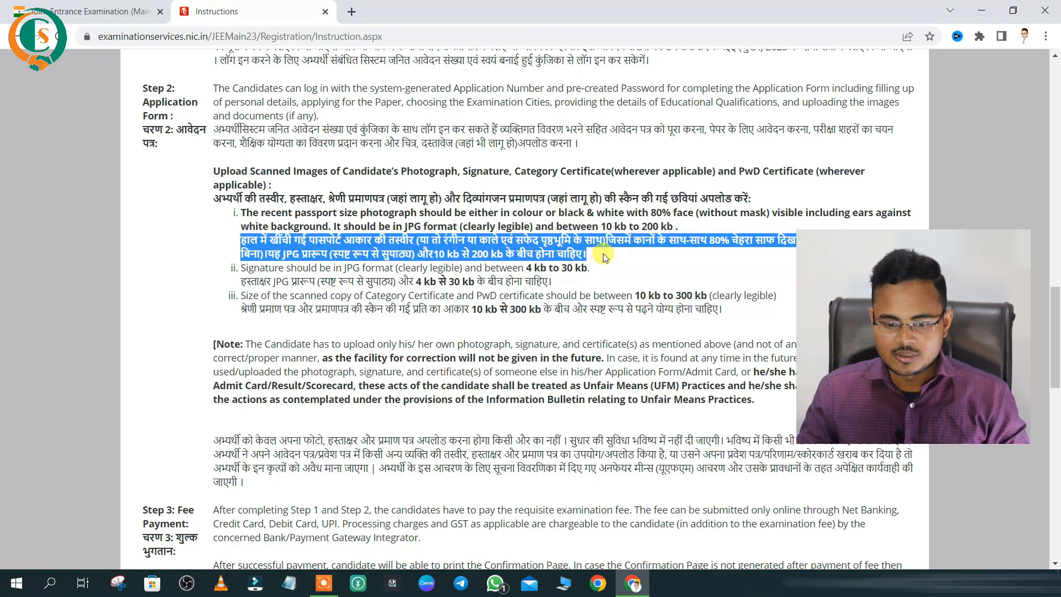
pyautogui.moveTo(1055, 306); pyautogui.dragTo(1055, 308)
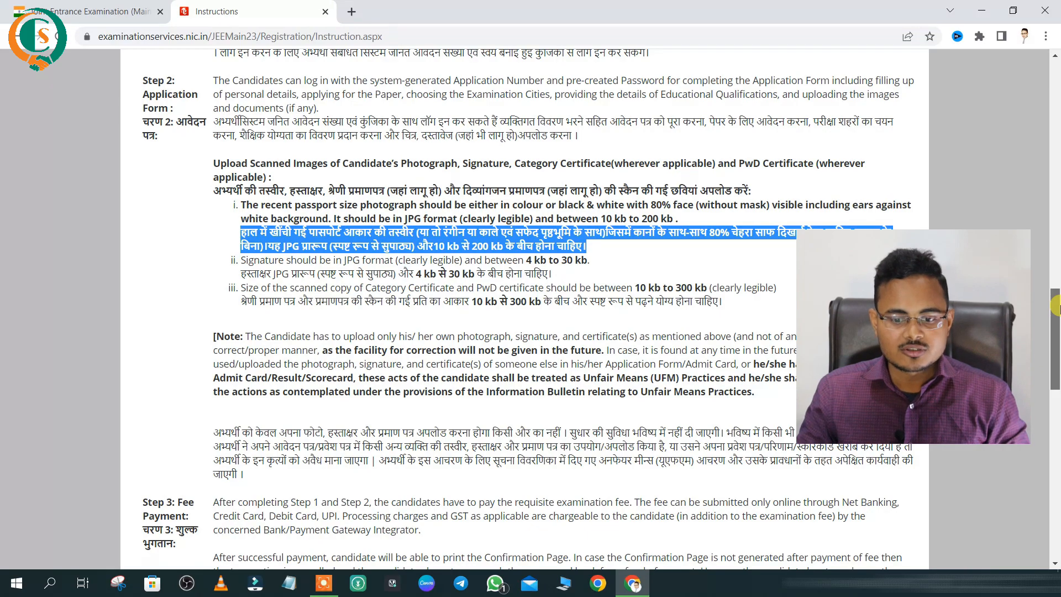
# Review the instructions, tick the declaration checkbox and proceed to the Personal Details form
pyautogui.scroll(3, 1055, 306)
pyautogui.scroll(-20, 280, 106)
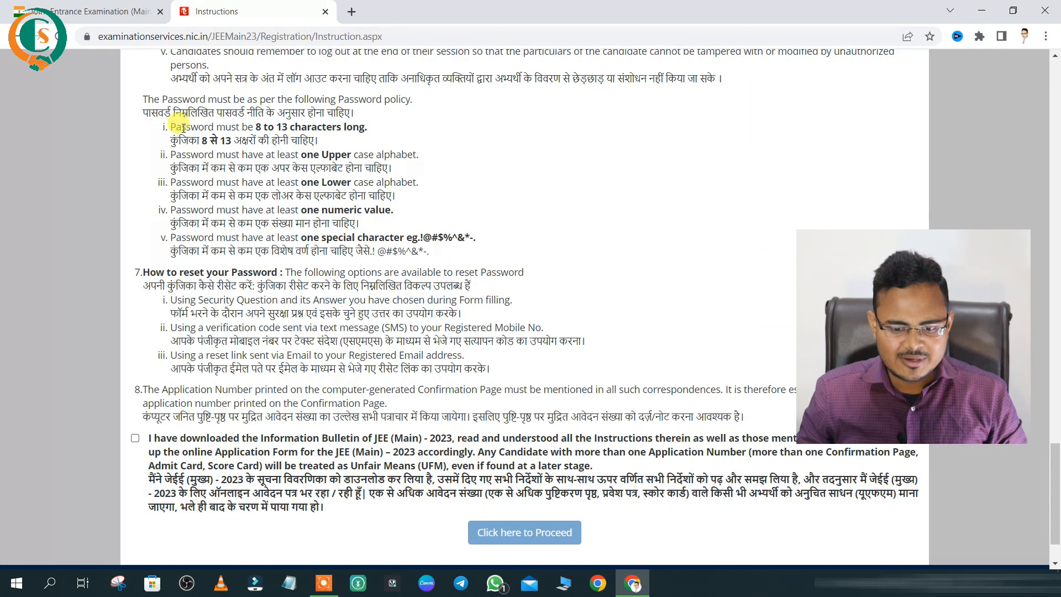
pyautogui.moveTo(181, 127); pyautogui.dragTo(385, 210)
pyautogui.scroll(-2, 359, 315)
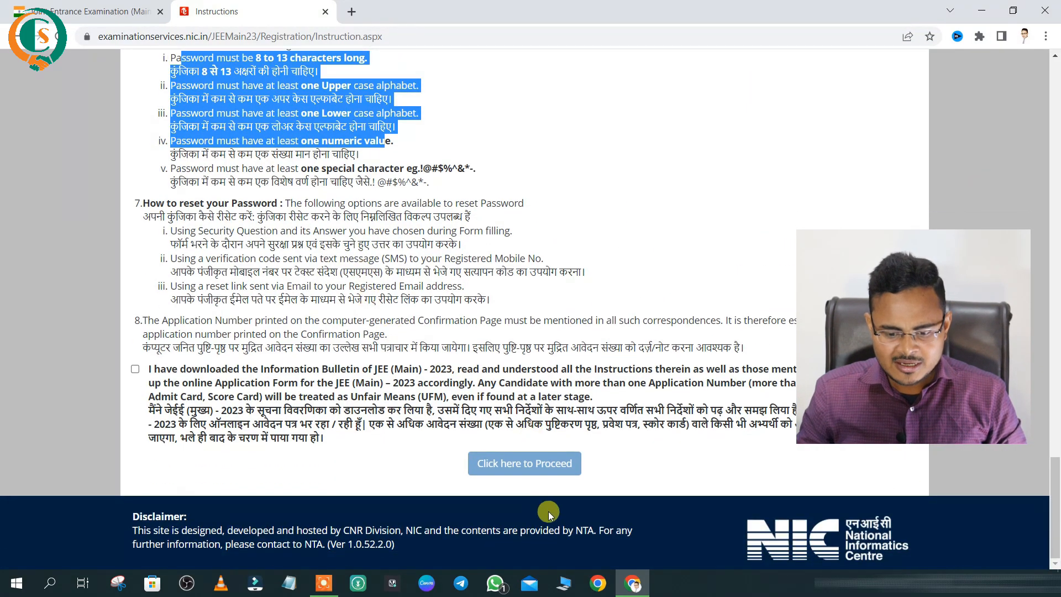
pyautogui.scroll(1, 182, 364)
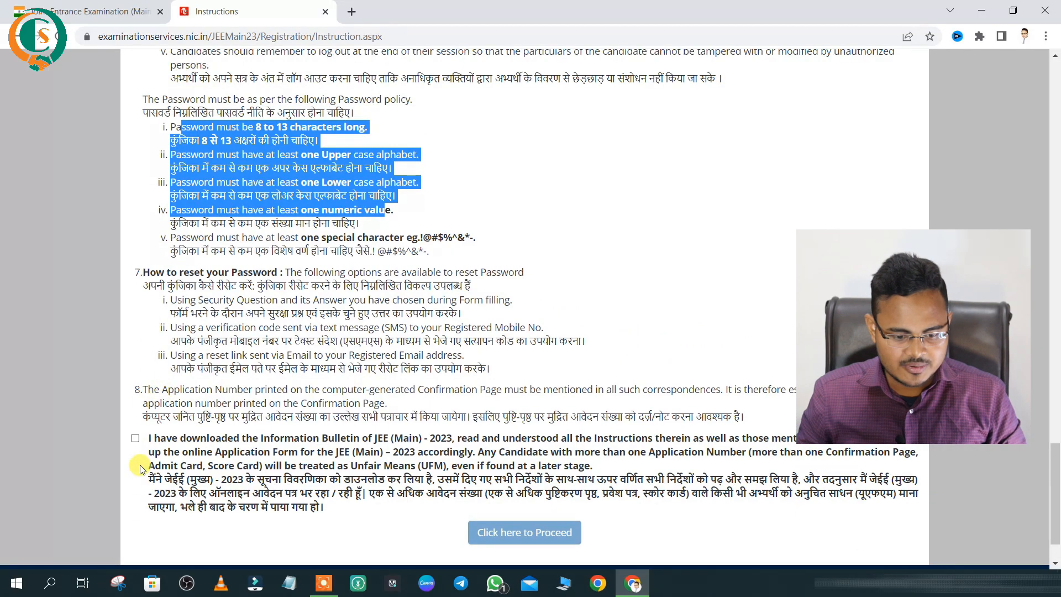
pyautogui.click(135, 437)
pyautogui.click(520, 534)
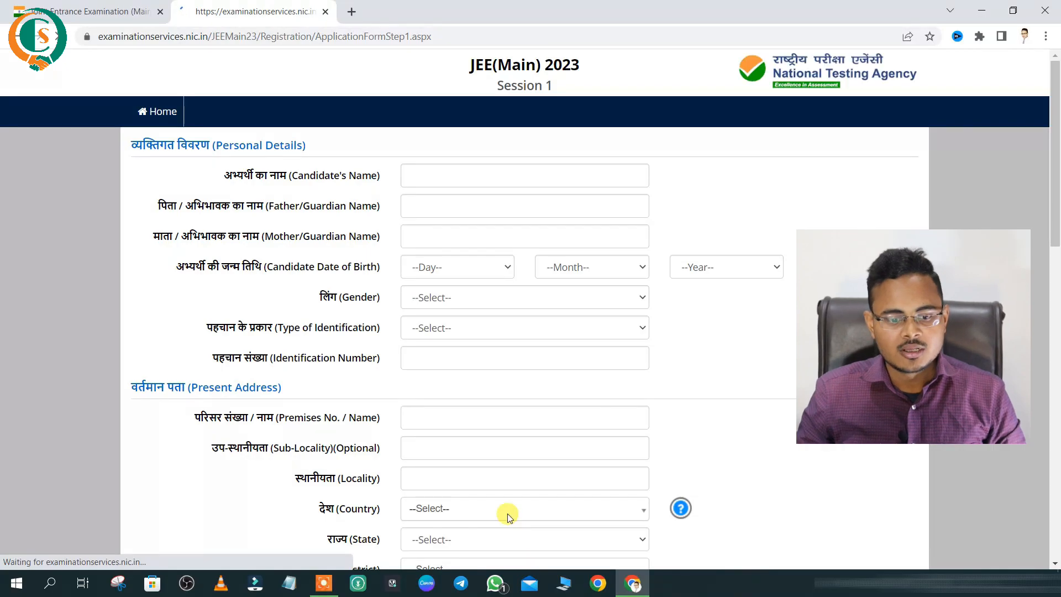
# Enter the candidate's full name, accept the corrected surname spelling, and fill in the father's name
pyautogui.moveTo(1054, 165)
pyautogui.mouseDown()
pyautogui.moveTo(1051, 479)
pyautogui.moveTo(1053, 160)
pyautogui.mouseUp()
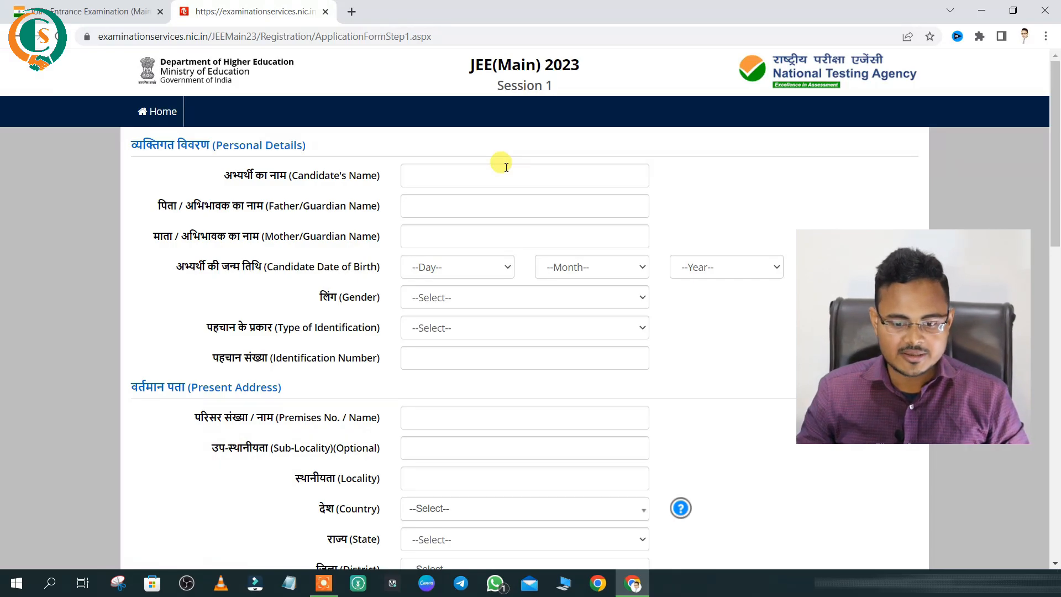
pyautogui.click(504, 169)
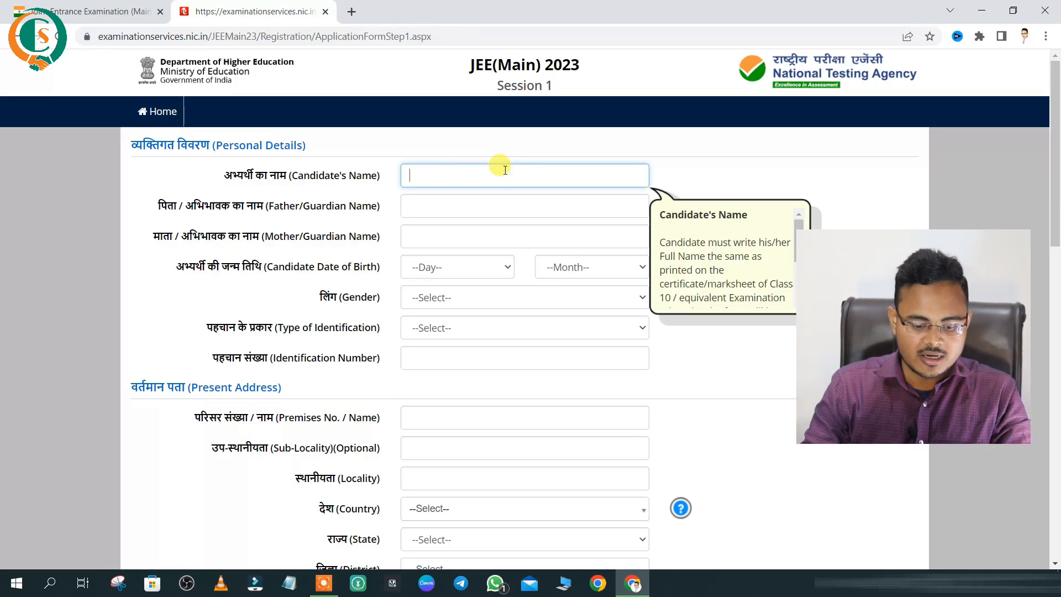
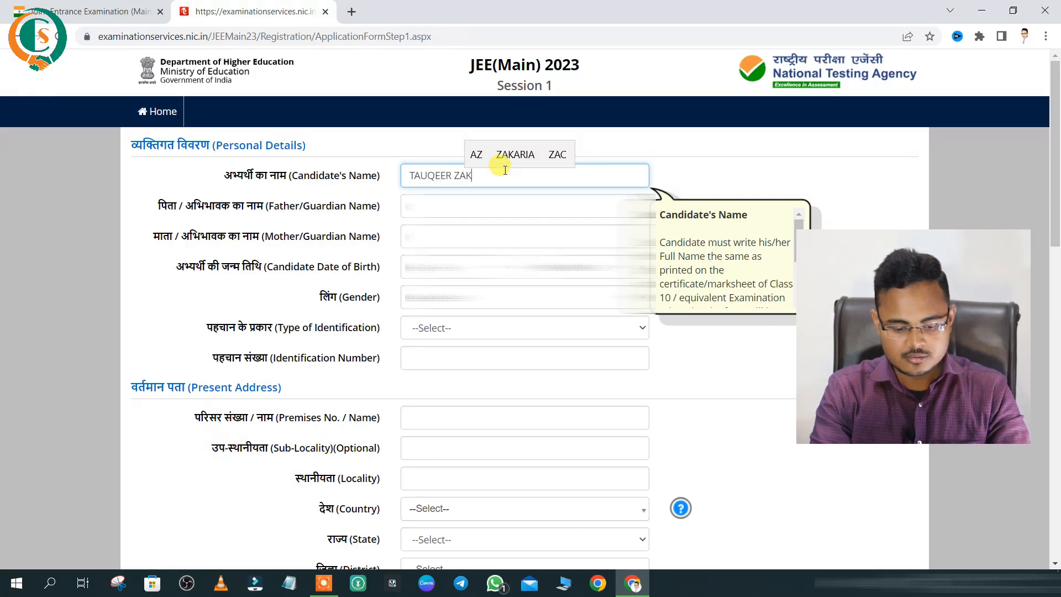
pyautogui.click(511, 157)
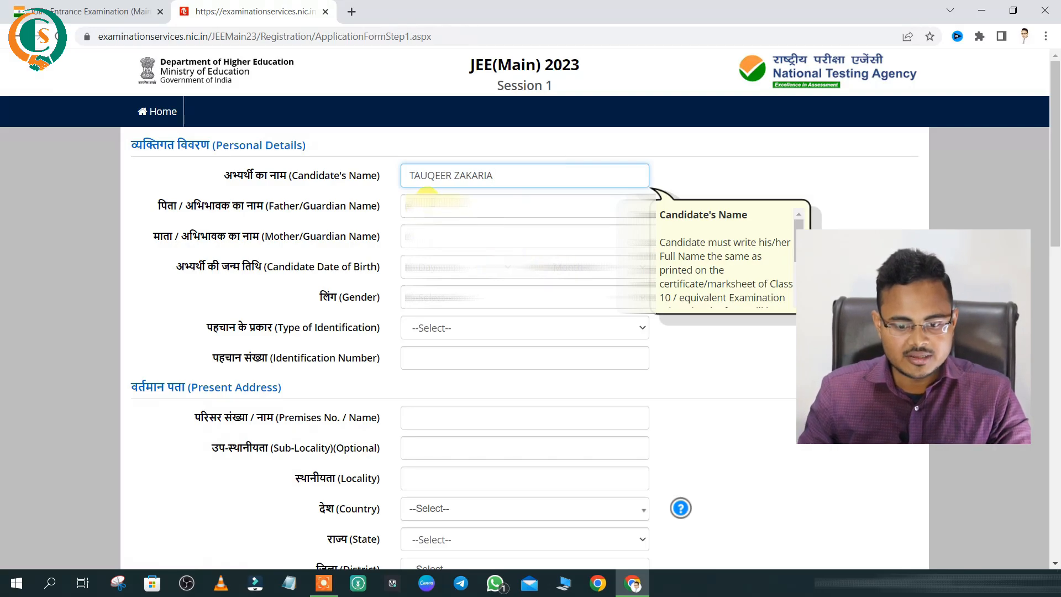
pyautogui.click(436, 209)
pyautogui.write('MD MUS')
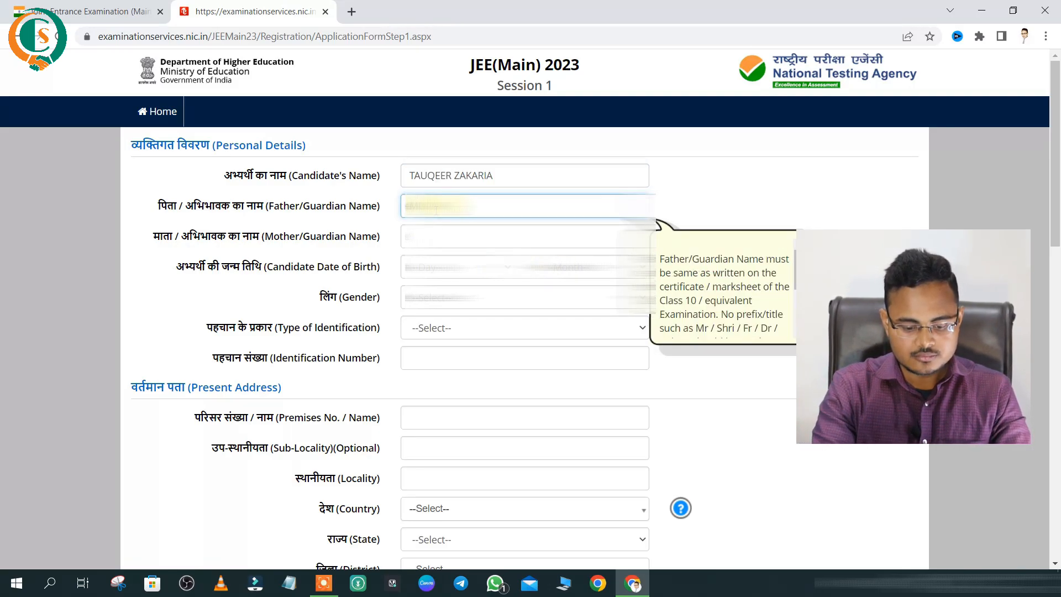
pyautogui.write('TA')
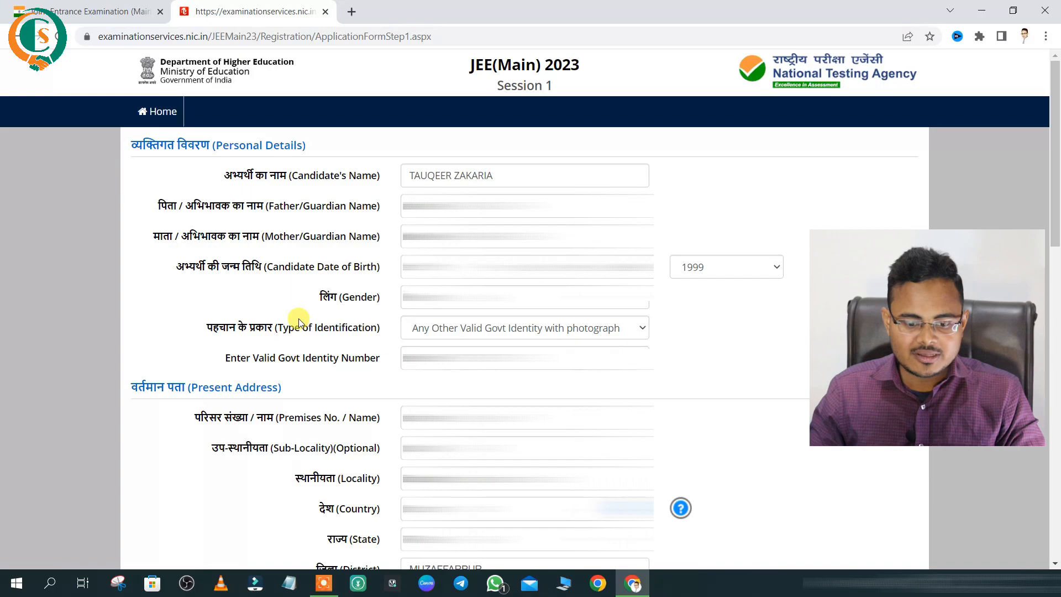
# Set Type of Identification to 'Any Other Valid Govt Identity with photograph'
pyautogui.click(453, 335)
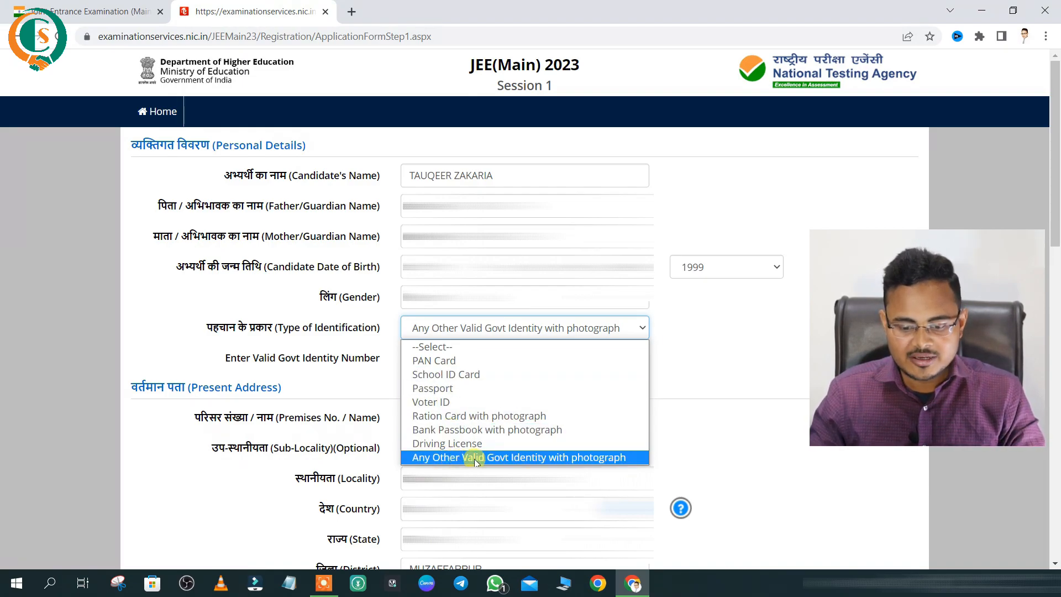
pyautogui.click(547, 461)
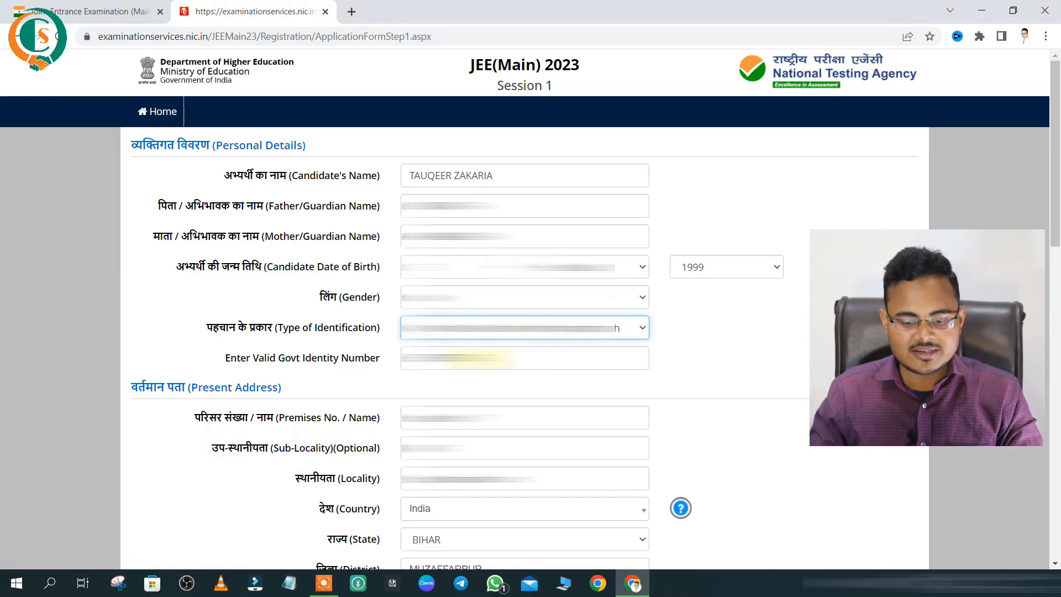
pyautogui.scroll(-2, 481, 358)
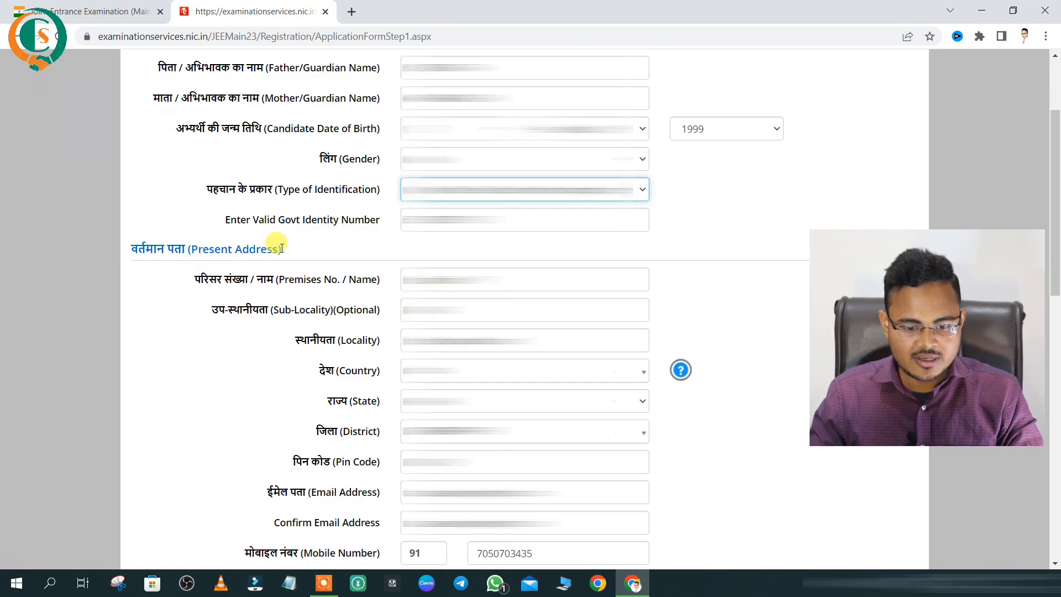
# Tick 'Same As Present Address' under Permanent Address
pyautogui.moveTo(286, 249); pyautogui.dragTo(125, 249)
pyautogui.scroll(-3, 409, 264)
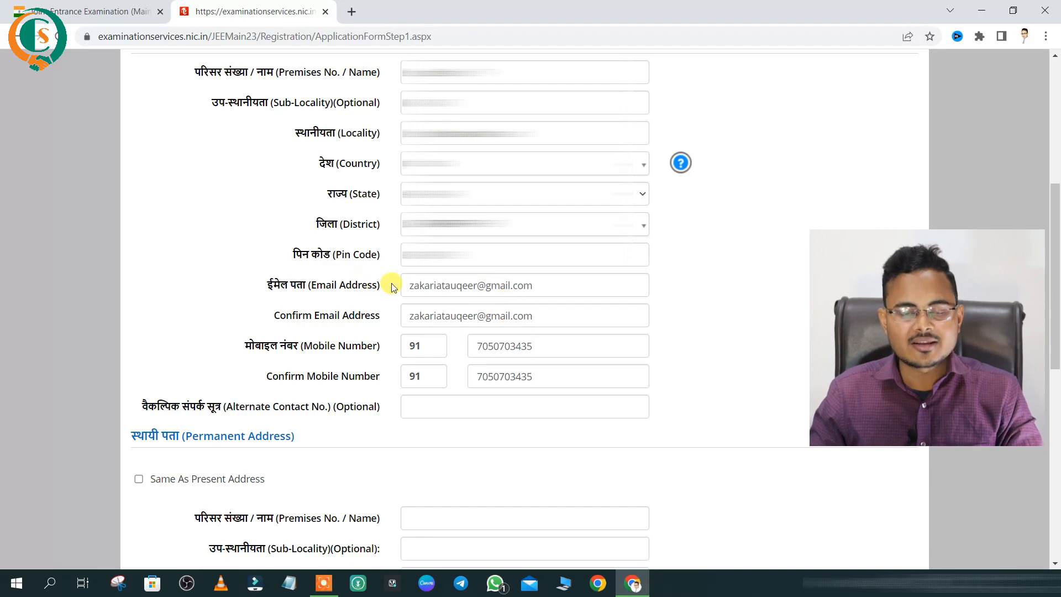
pyautogui.scroll(-3, 530, 365)
pyautogui.scroll(-3, 533, 369)
pyautogui.scroll(3, 486, 244)
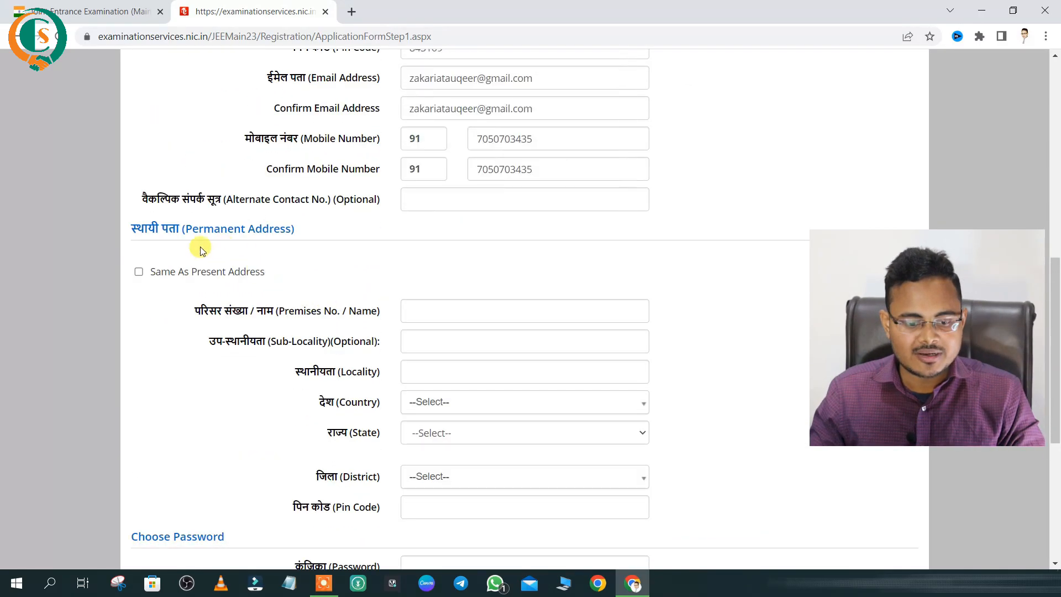
pyautogui.click(139, 271)
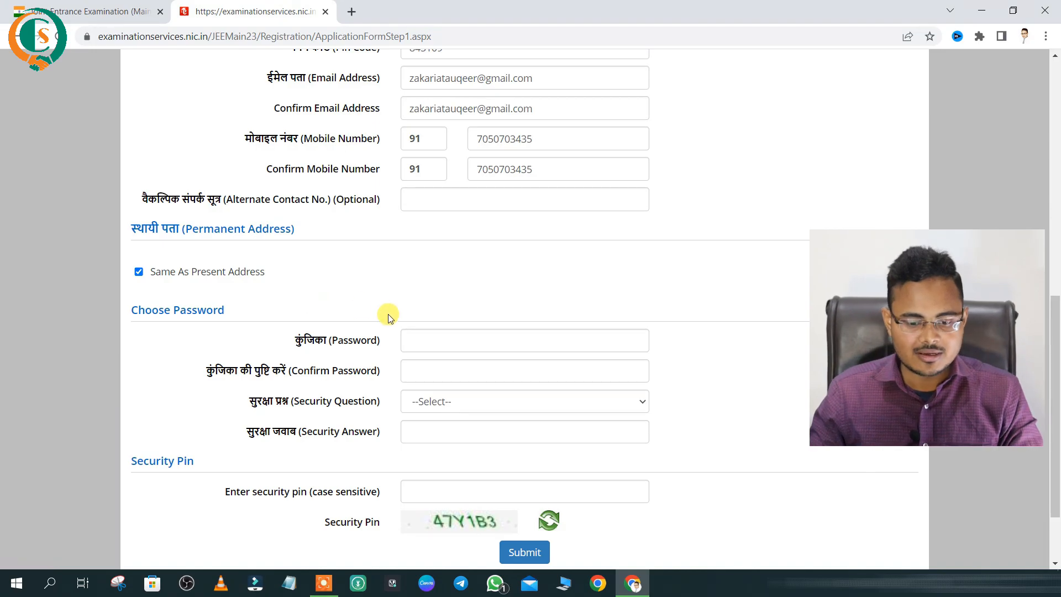
pyautogui.scroll(-2, 388, 318)
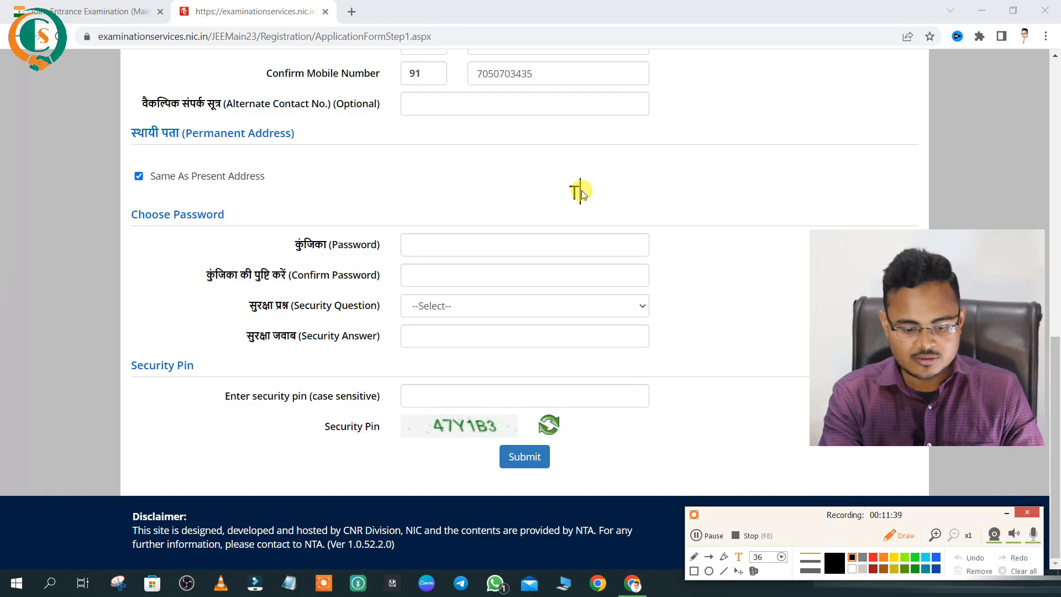
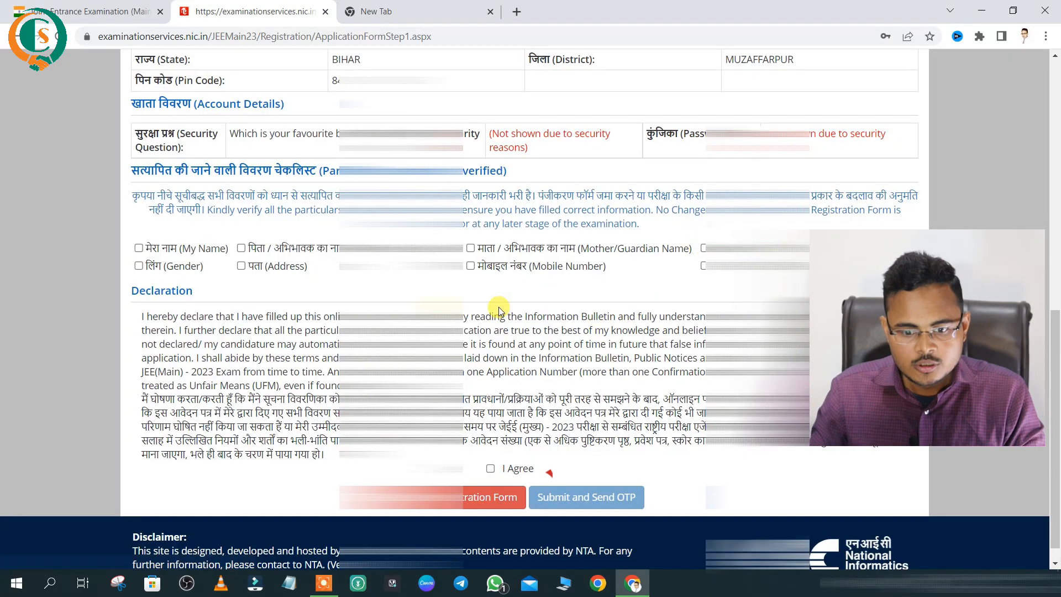
# Tick all eight checklist particulars: name, father's, mother's name, DOB, gender, address, mobile, email
pyautogui.scroll(20, 499, 309)
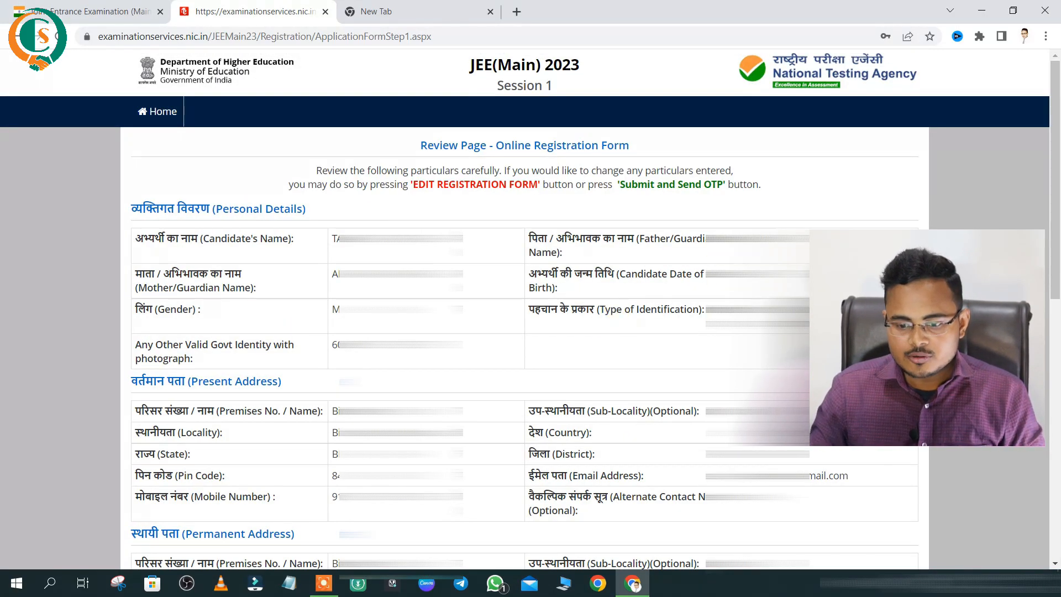
pyautogui.moveTo(1059, 194); pyautogui.dragTo(1059, 213)
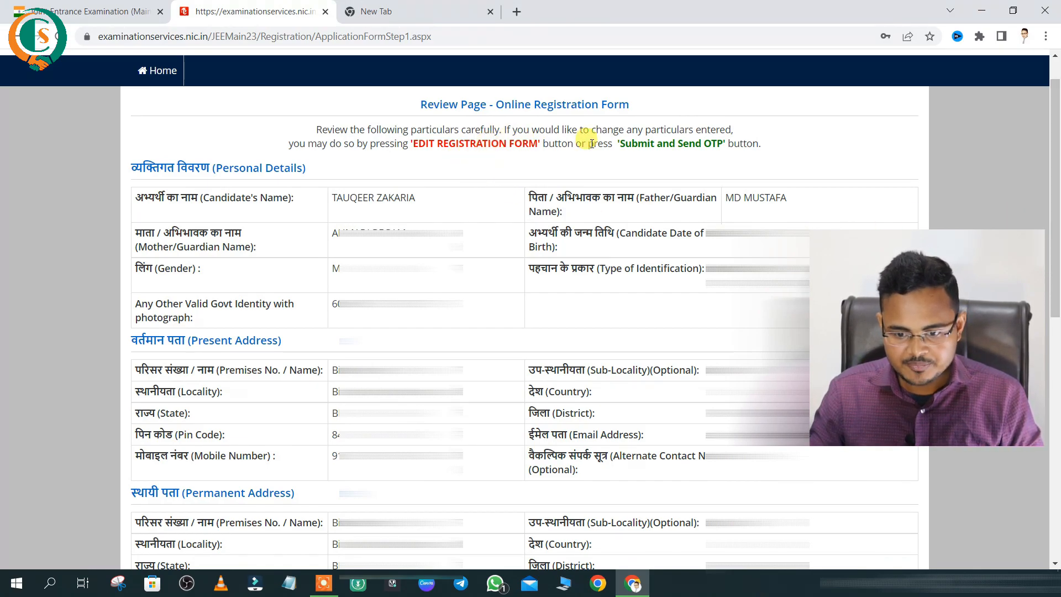
pyautogui.scroll(-1, 459, 160)
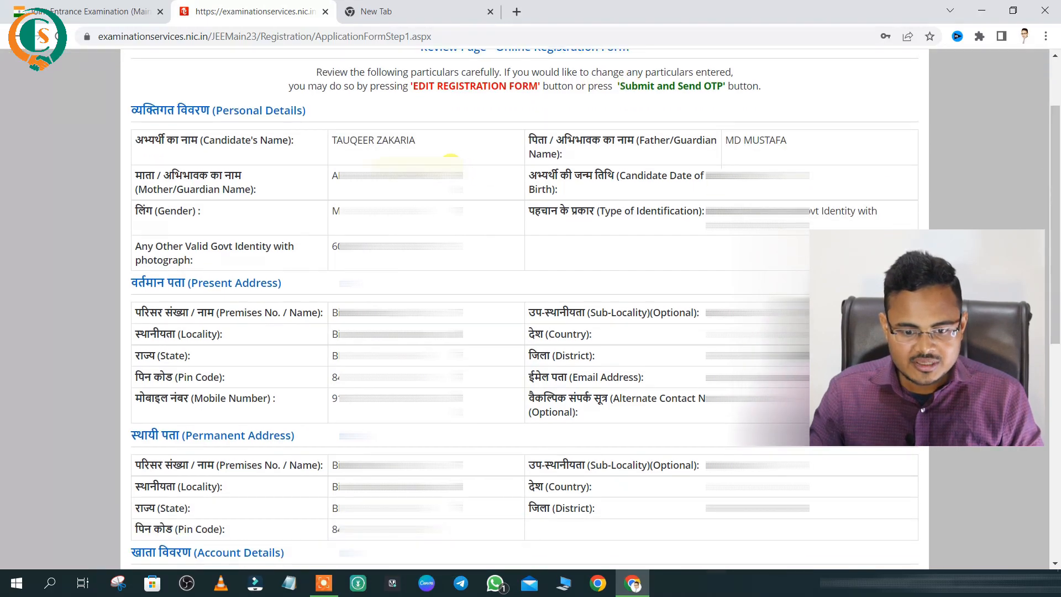
pyautogui.moveTo(1055, 250); pyautogui.dragTo(1056, 446)
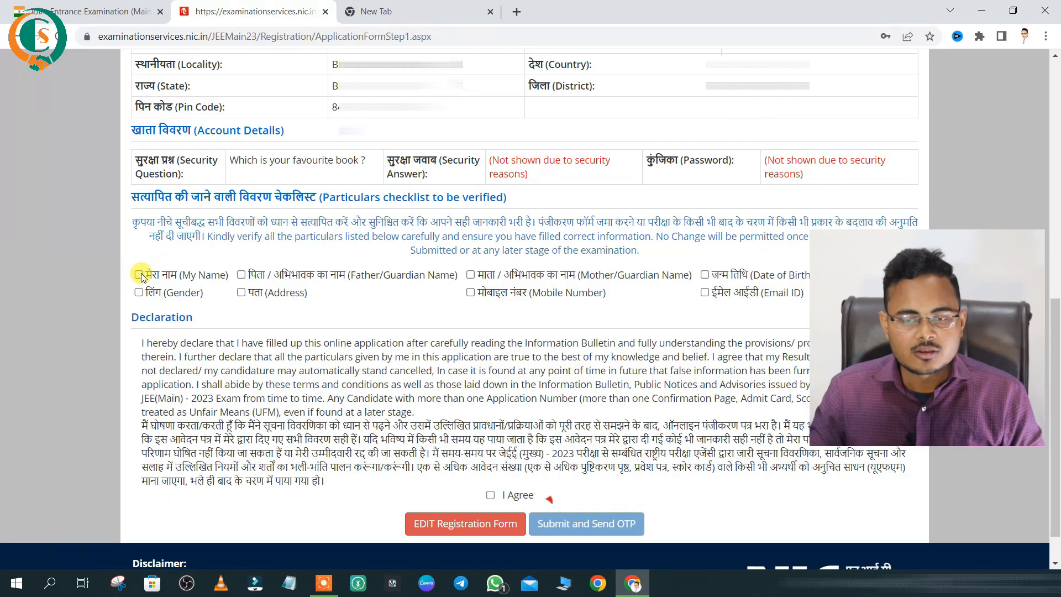
pyautogui.click(139, 274)
pyautogui.click(241, 275)
pyautogui.click(470, 274)
pyautogui.click(704, 275)
pyautogui.click(139, 293)
pyautogui.click(241, 292)
pyautogui.click(471, 292)
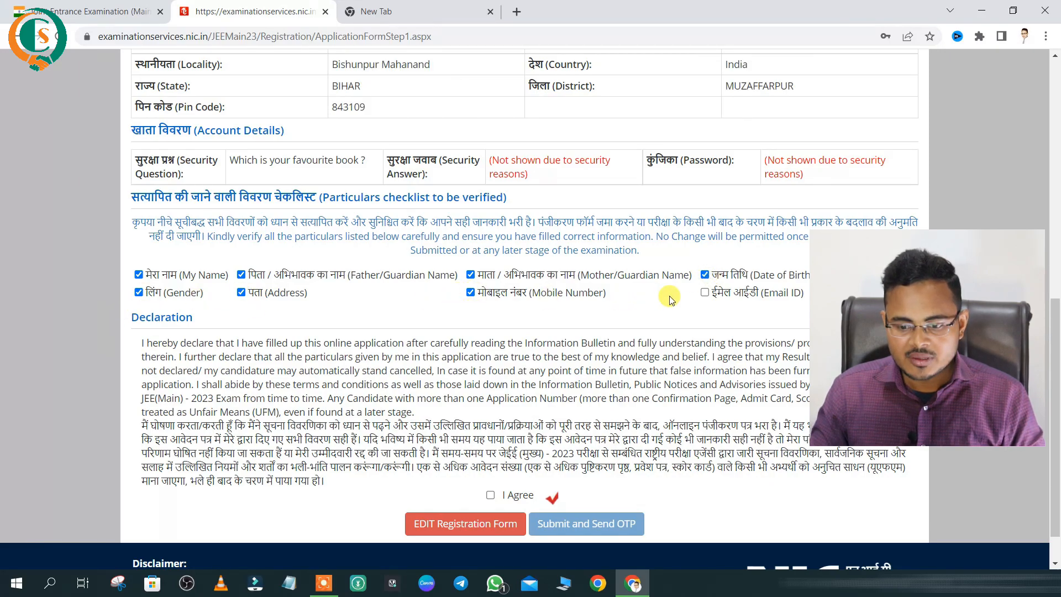
pyautogui.click(705, 292)
# Agree to the declaration and submit with 'Submit and Send OTP', confirming Yes
pyautogui.scroll(-1, 330, 340)
pyautogui.click(490, 448)
pyautogui.click(566, 479)
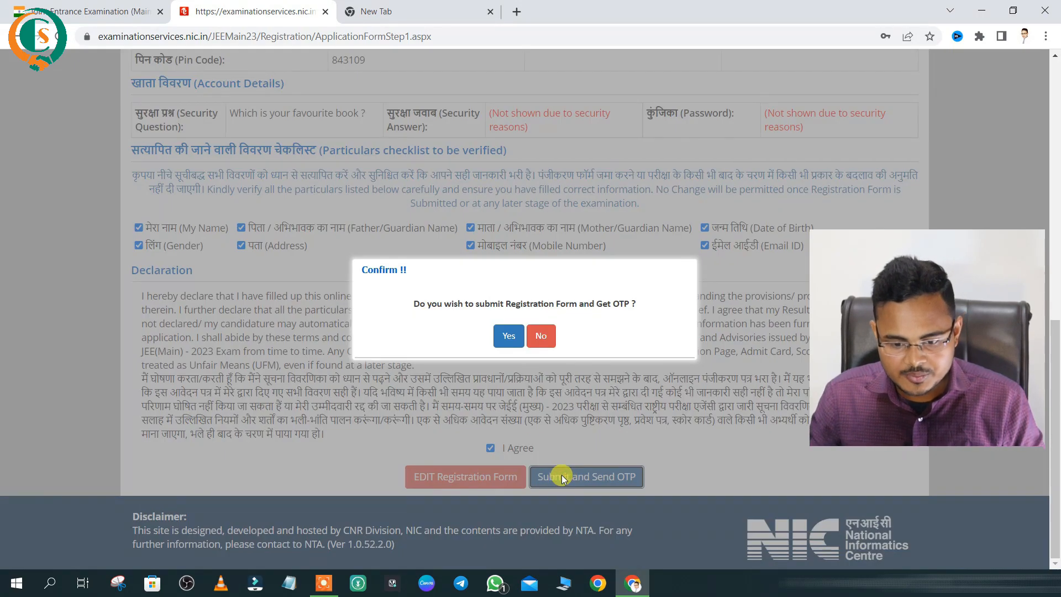
pyautogui.click(505, 337)
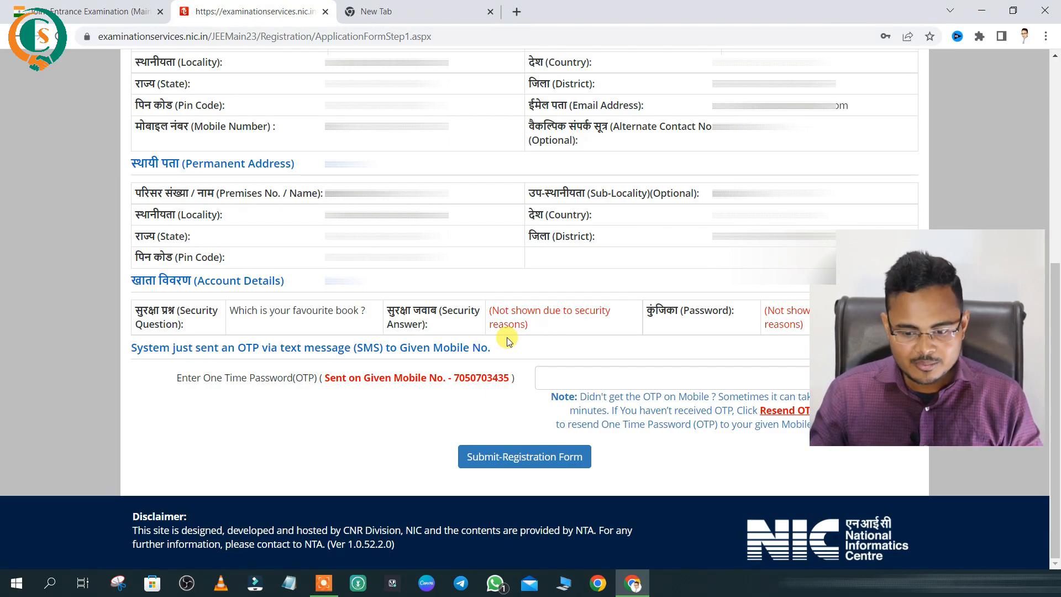
# Enter the SMS verification code, submit the registration form and dismiss Chrome's save-password prompt
pyautogui.click(591, 370)
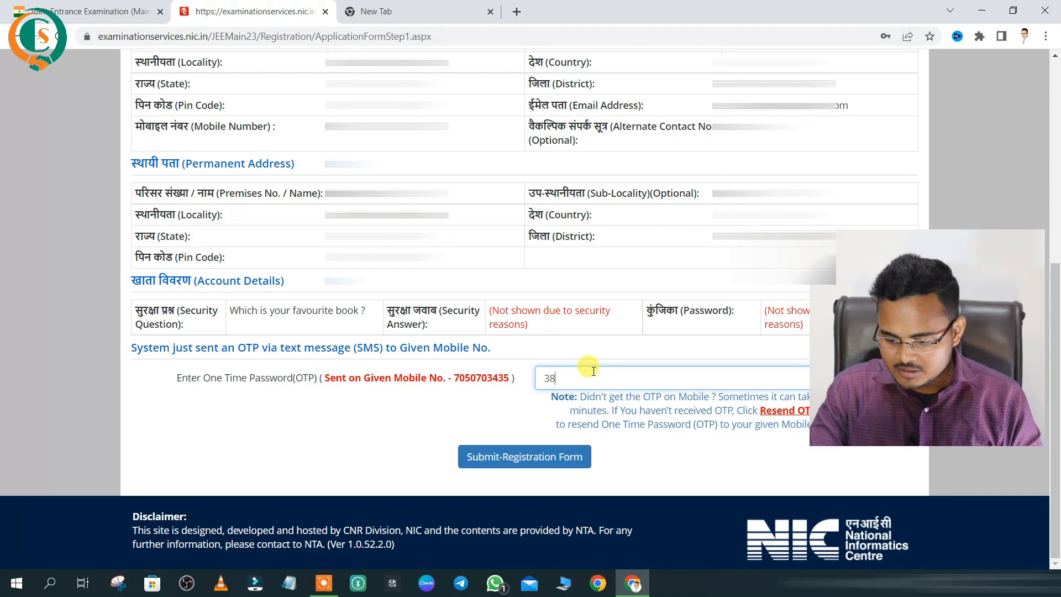
pyautogui.click(519, 462)
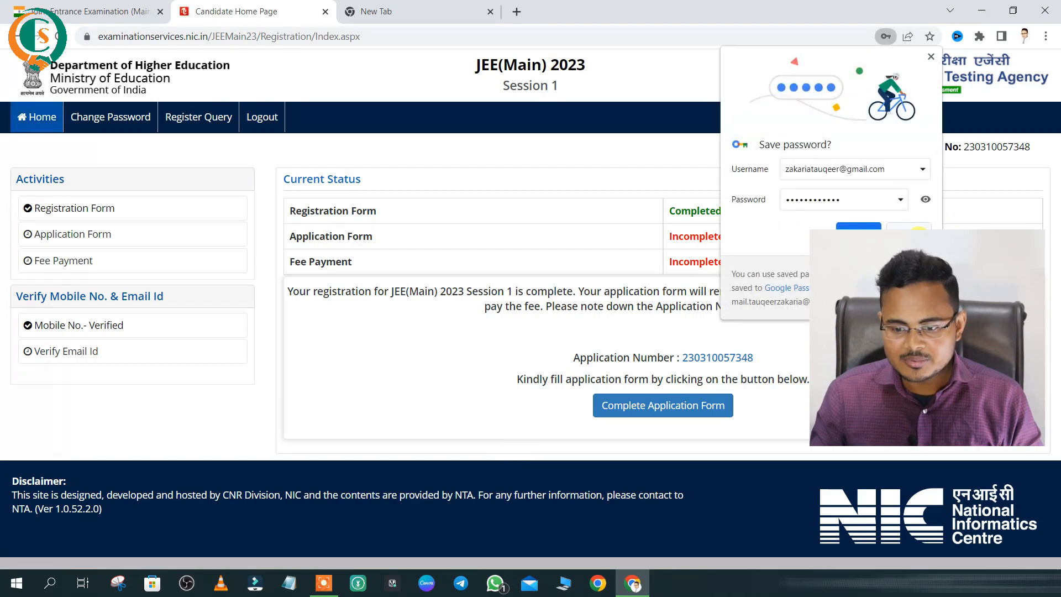
pyautogui.click(917, 231)
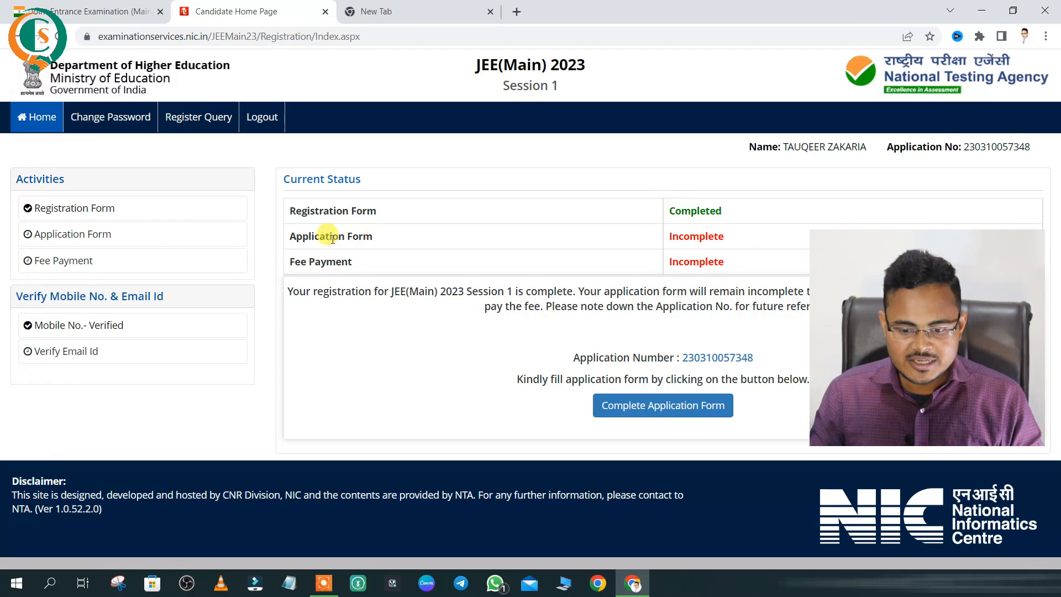
# Continue to the application form and set State/UT of Residence to BIHAR
pyautogui.click(690, 418)
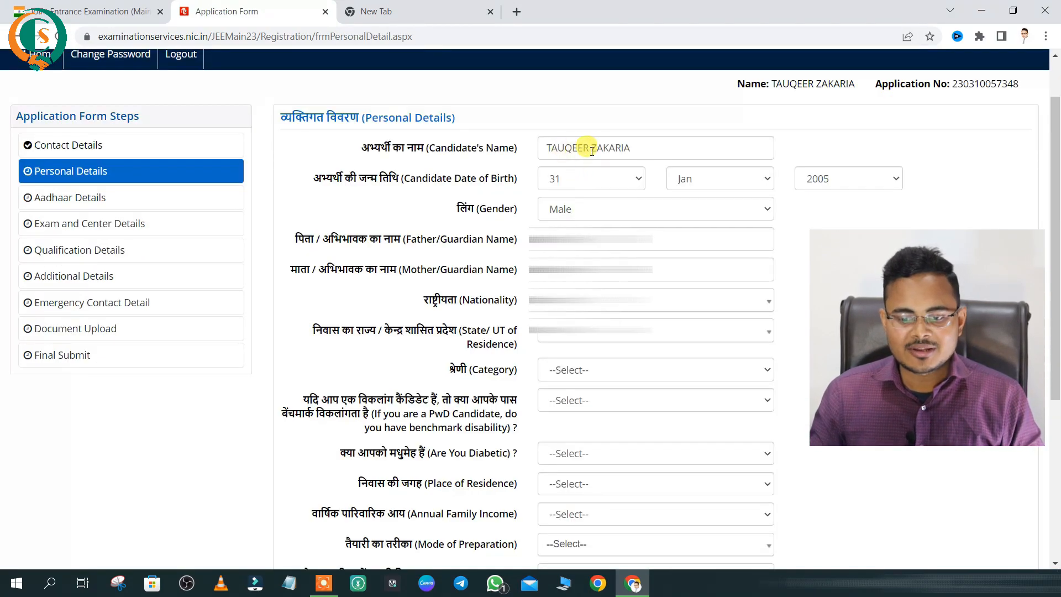
pyautogui.moveTo(1059, 208); pyautogui.dragTo(1060, 243)
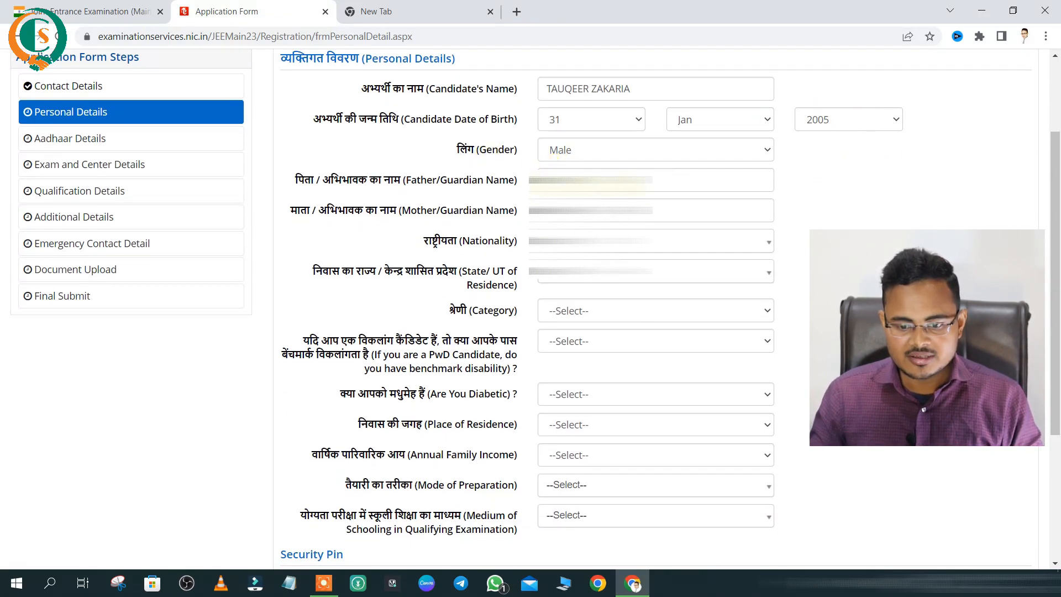
pyautogui.scroll(-1, 561, 155)
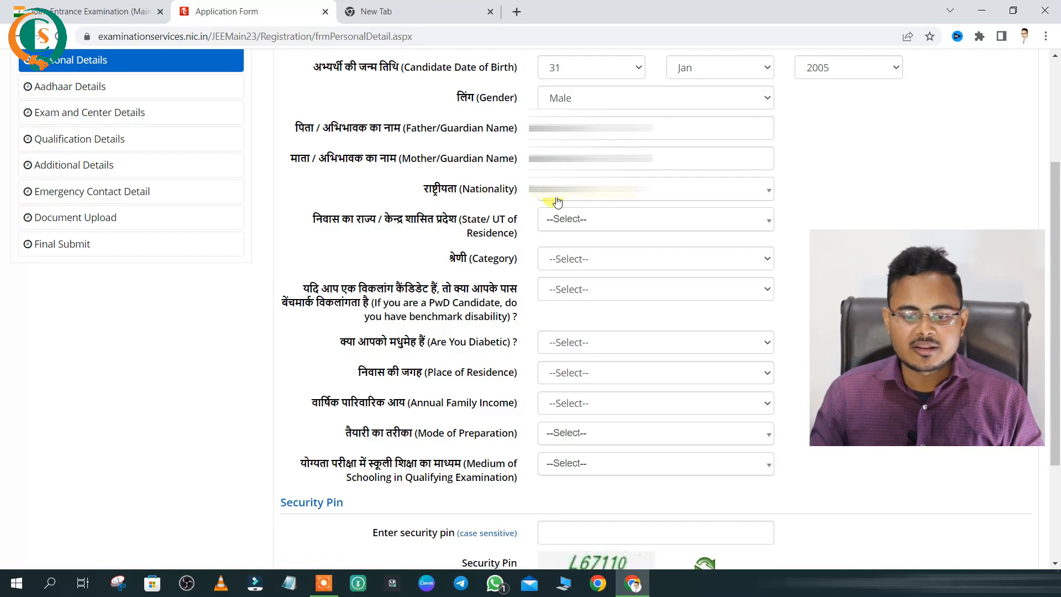
pyautogui.click(559, 235)
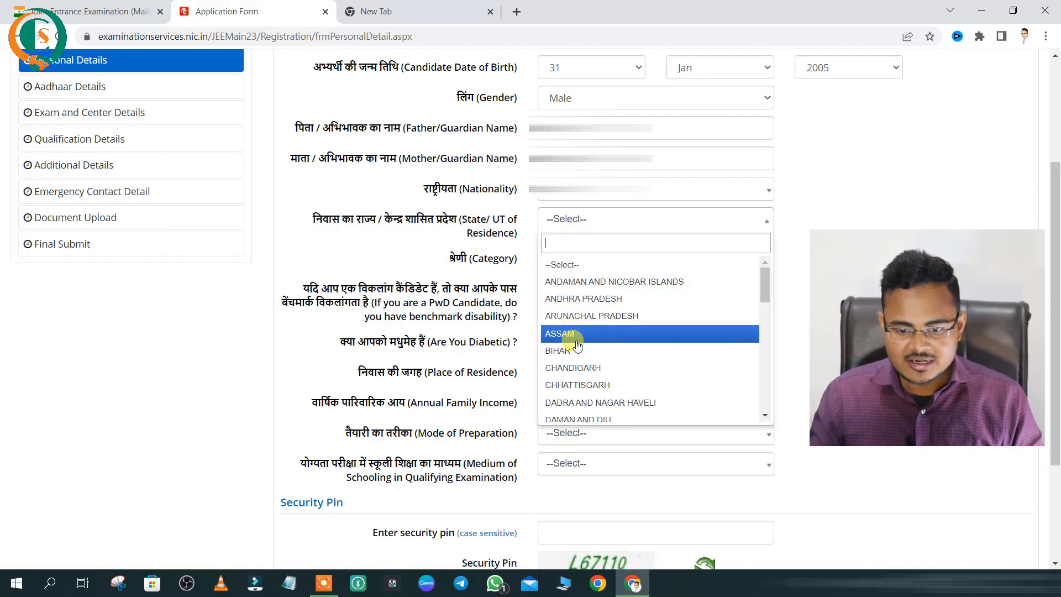
pyautogui.click(559, 350)
# Set the Category to General
pyautogui.click(575, 260)
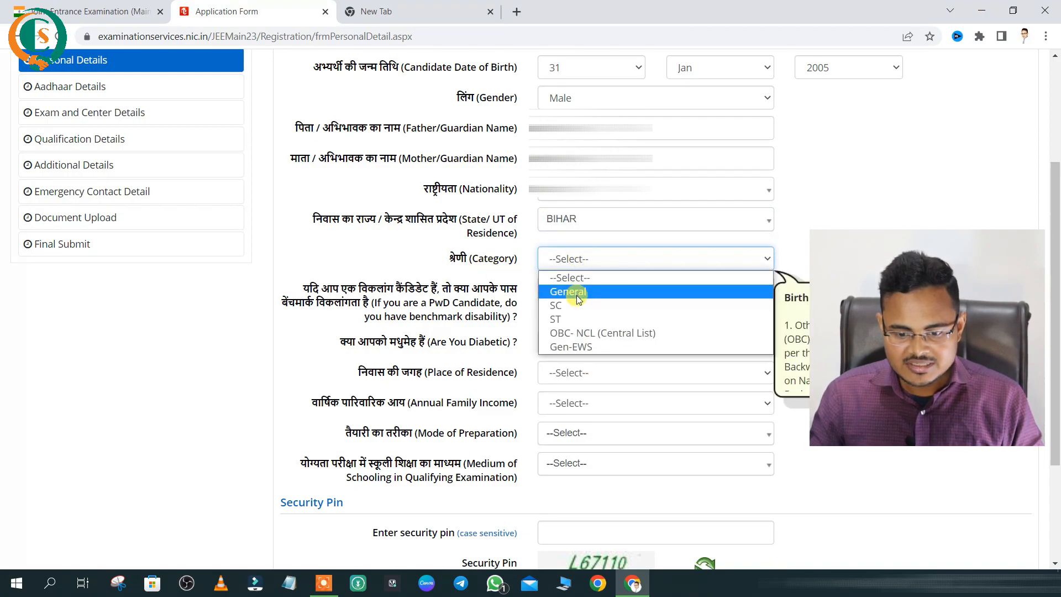
pyautogui.click(575, 294)
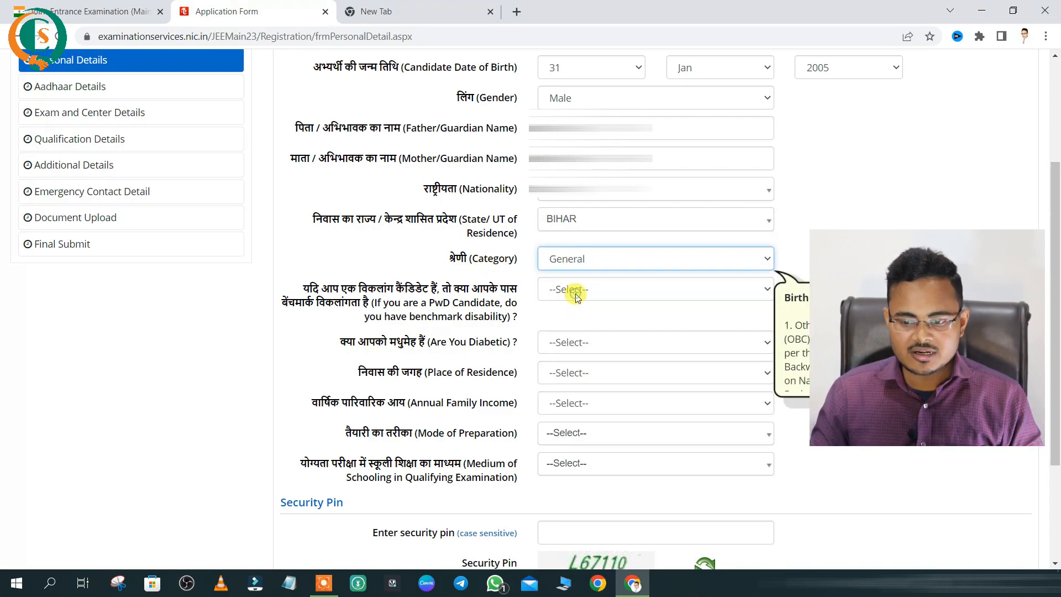
pyautogui.click(610, 259)
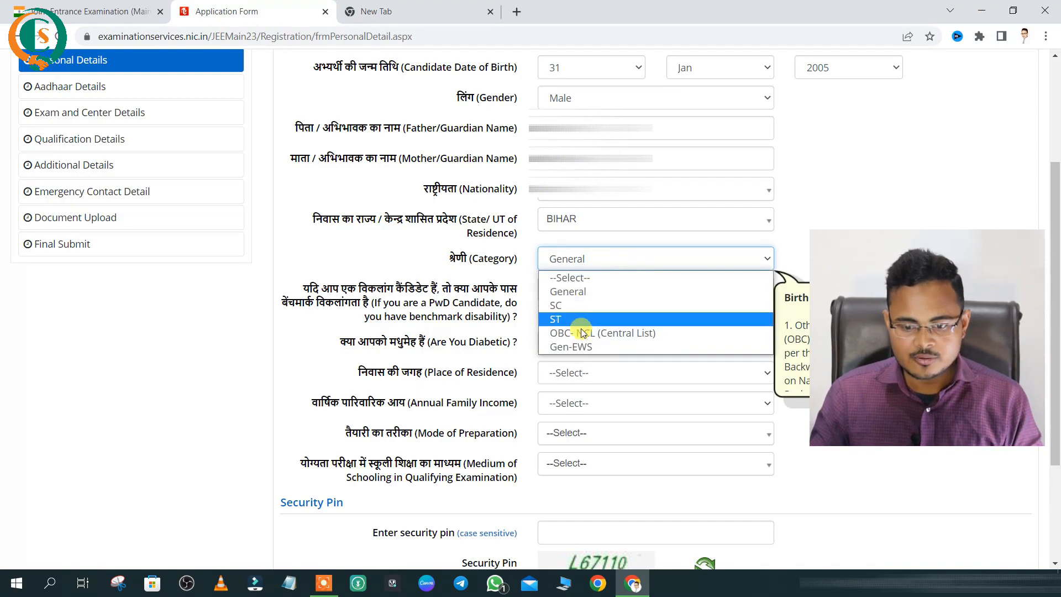
pyautogui.click(695, 256)
pyautogui.scroll(-1, 695, 254)
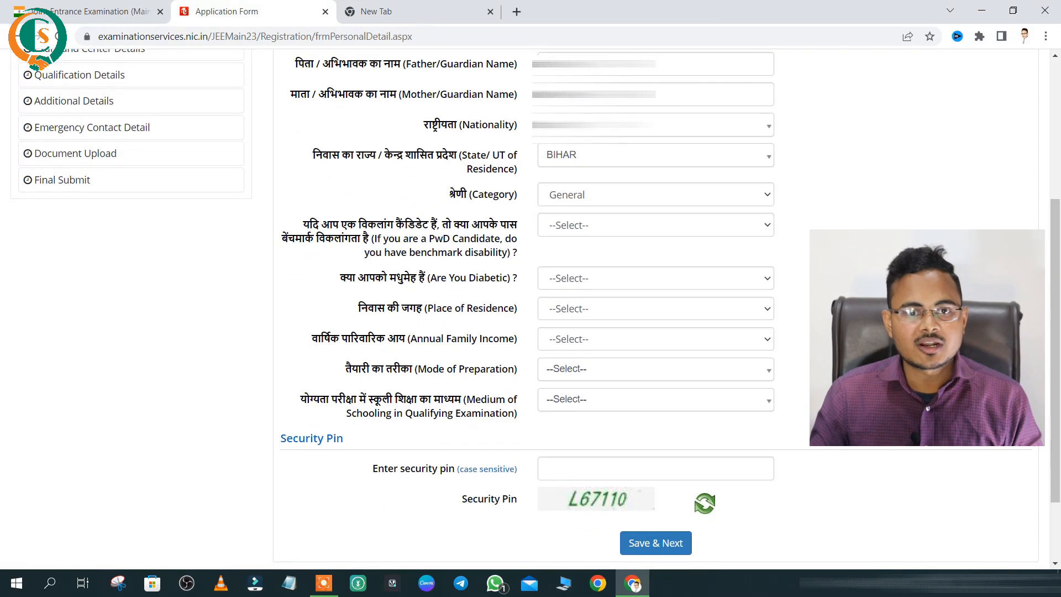
# Answer No to the PwD and diabetic questions and set place of residence to Rural
pyautogui.click(595, 229)
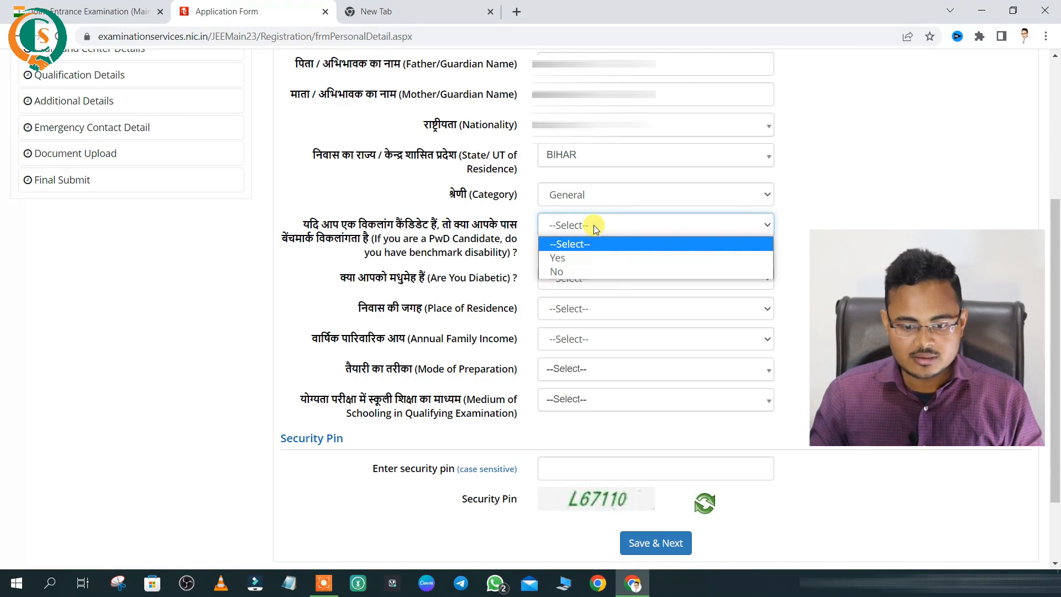
pyautogui.click(561, 271)
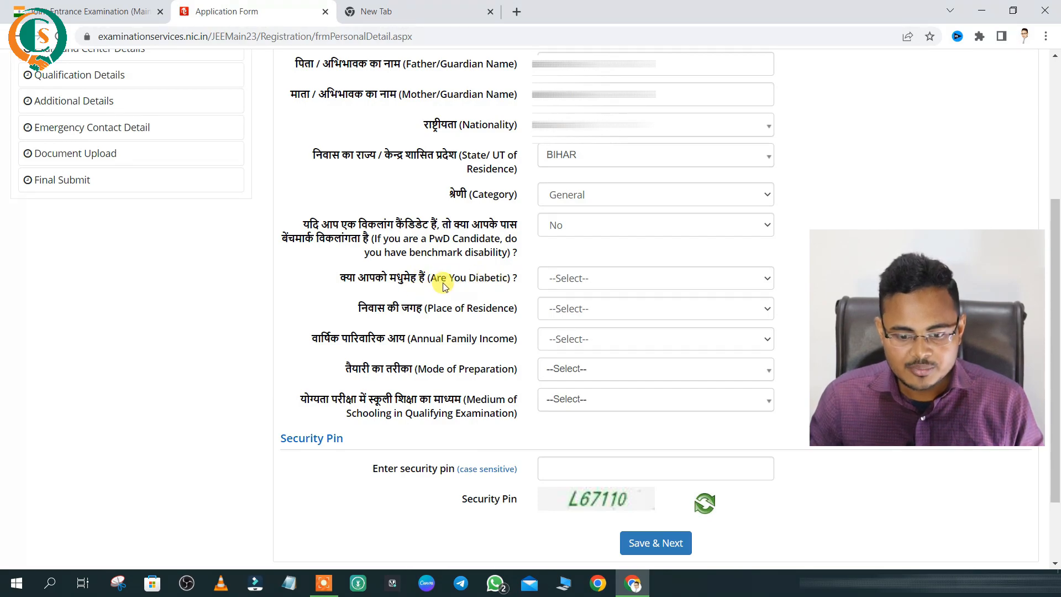
pyautogui.click(555, 273)
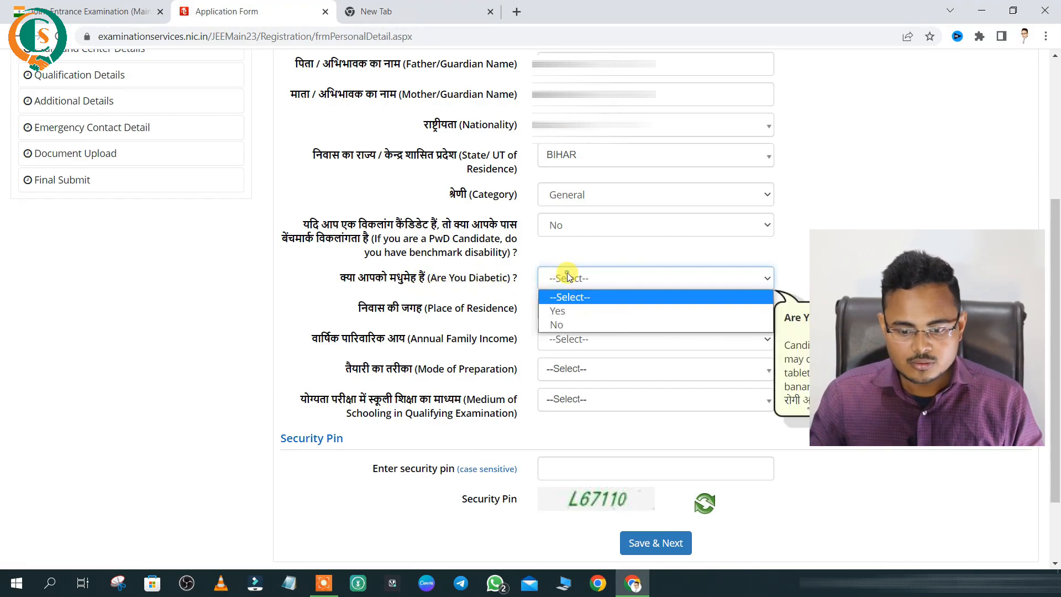
pyautogui.click(567, 326)
pyautogui.click(565, 310)
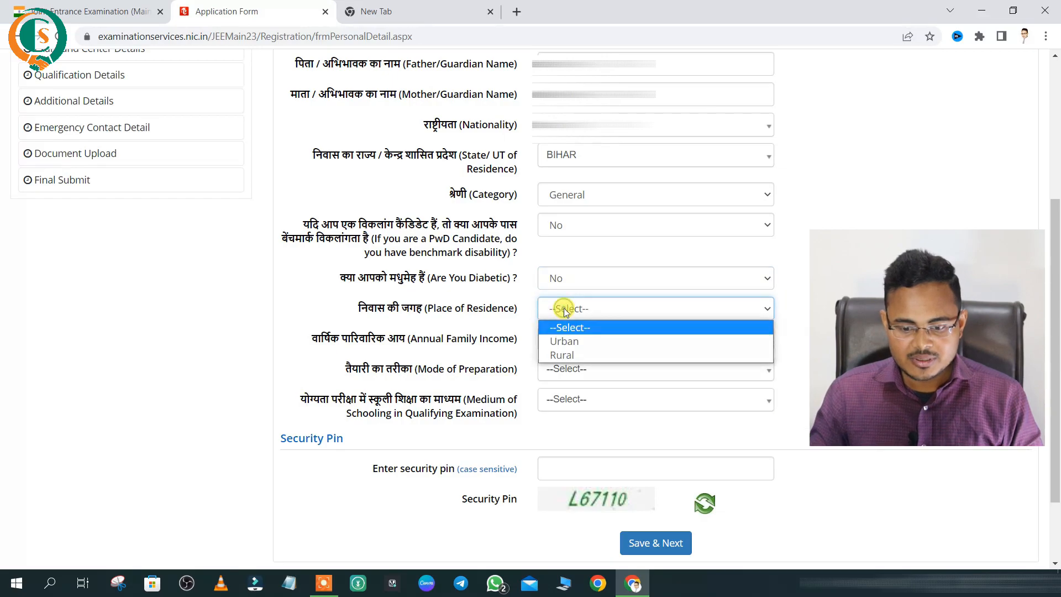
pyautogui.click(576, 356)
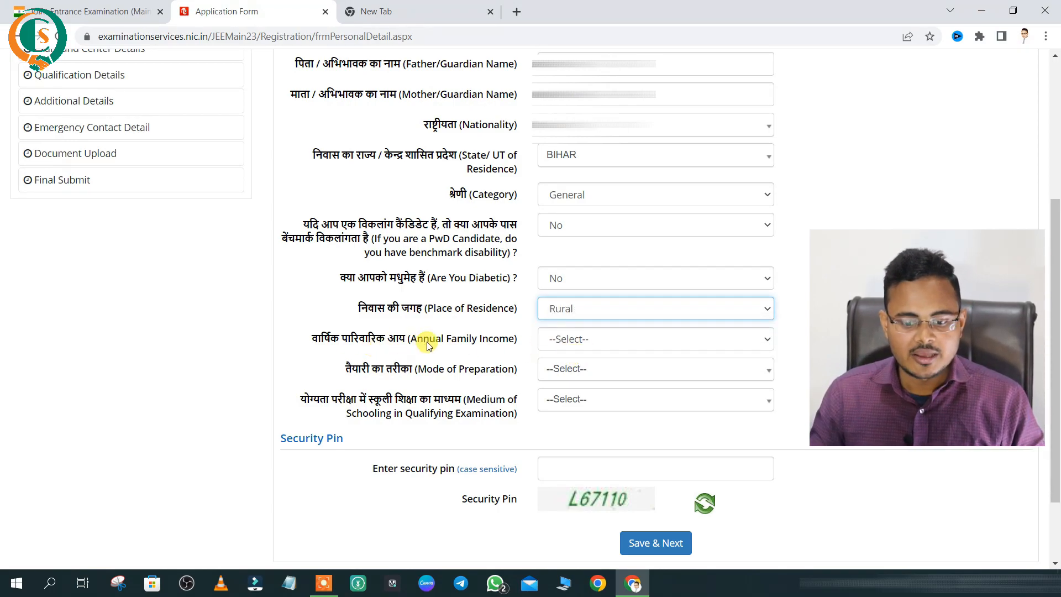
pyautogui.click(593, 340)
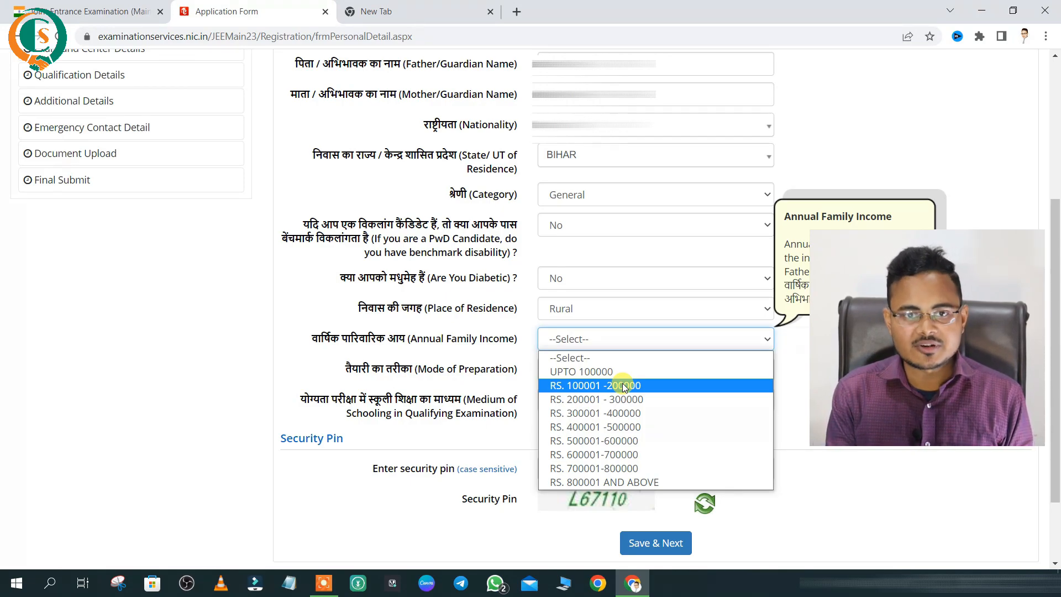
pyautogui.click(622, 386)
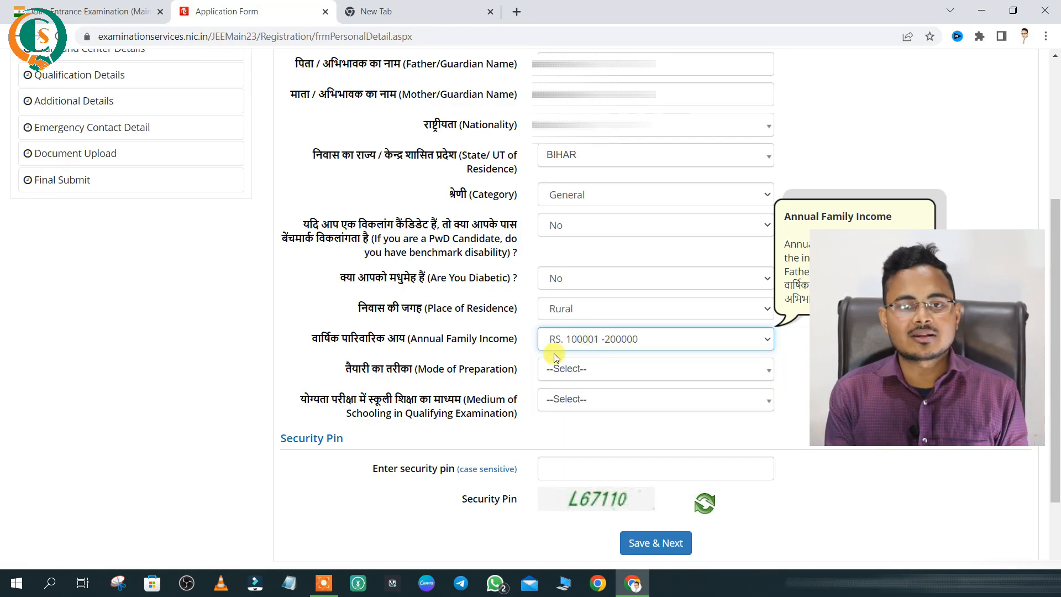
pyautogui.click(601, 341)
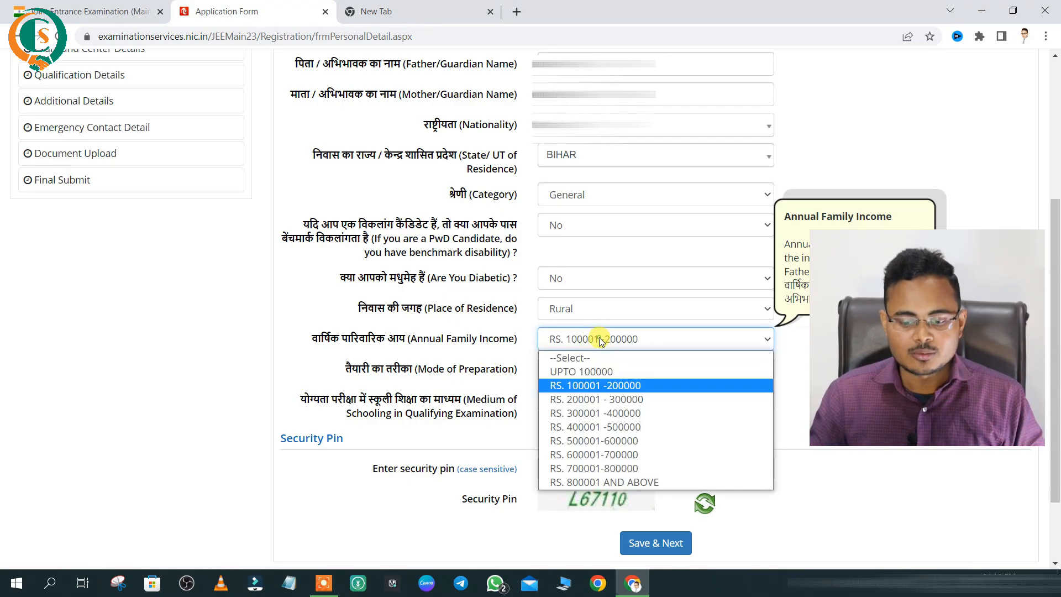
pyautogui.click(599, 414)
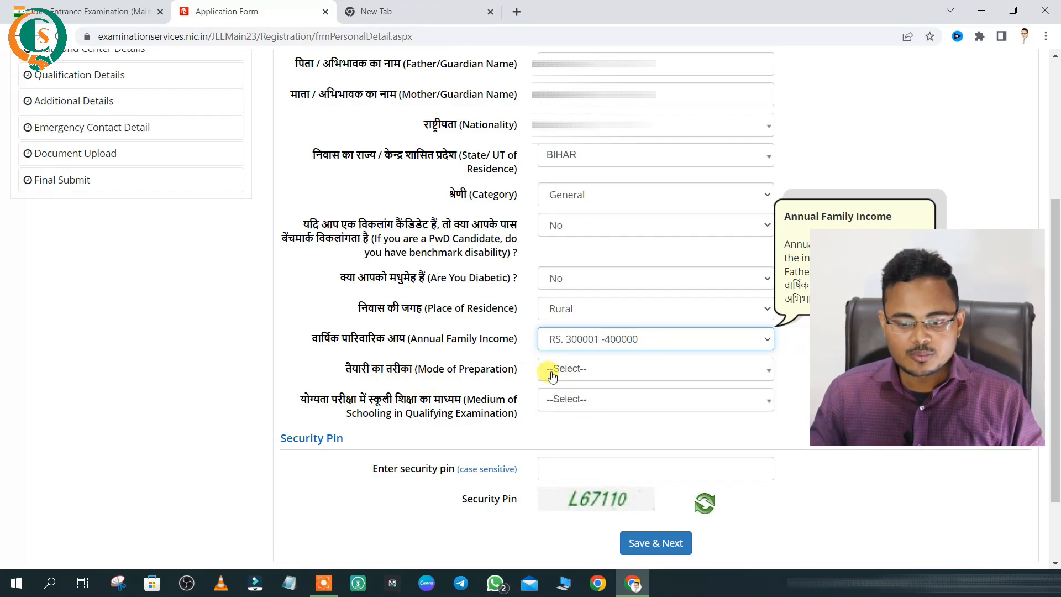
pyautogui.click(569, 374)
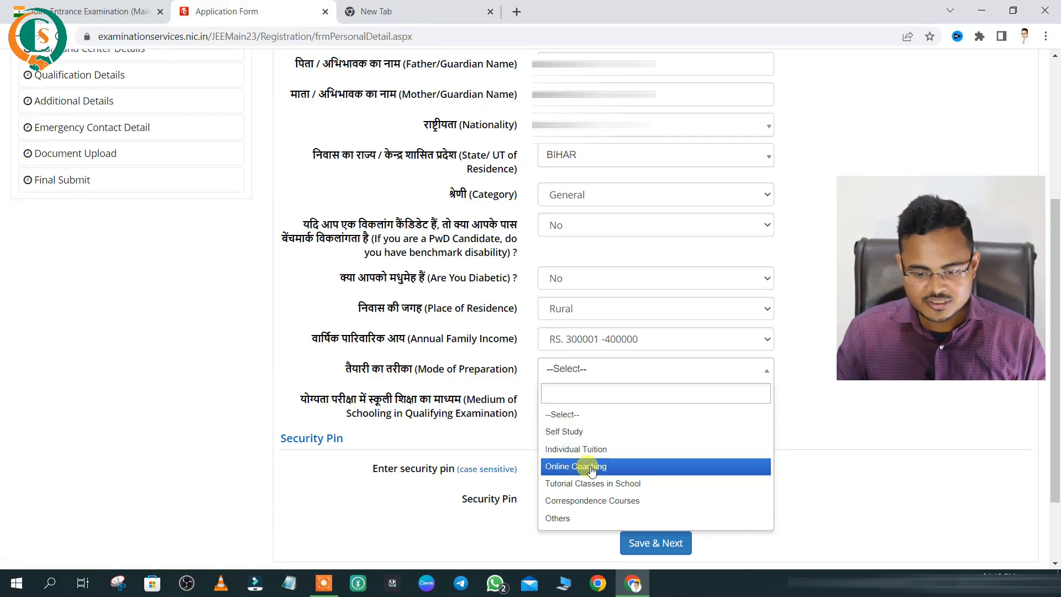
pyautogui.click(576, 432)
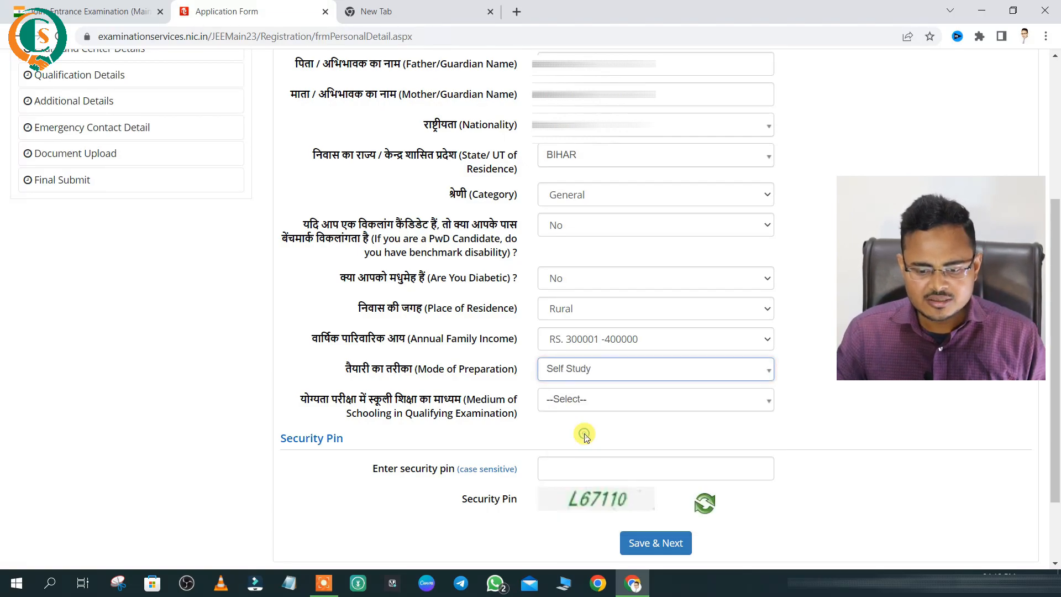
# Set the medium of schooling to English
pyautogui.scroll(-2, 1055, 406)
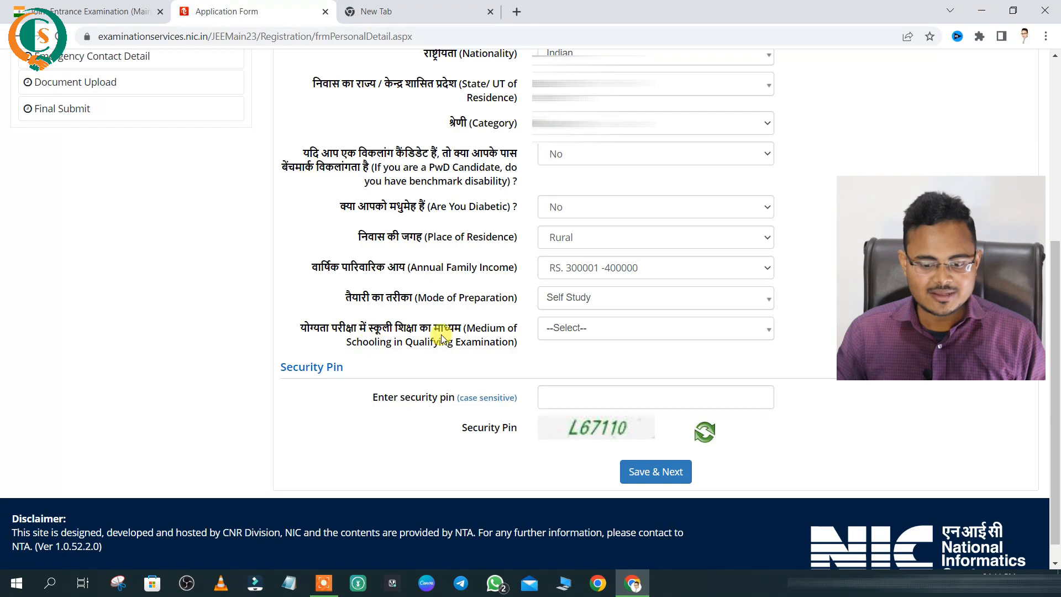
pyautogui.click(588, 331)
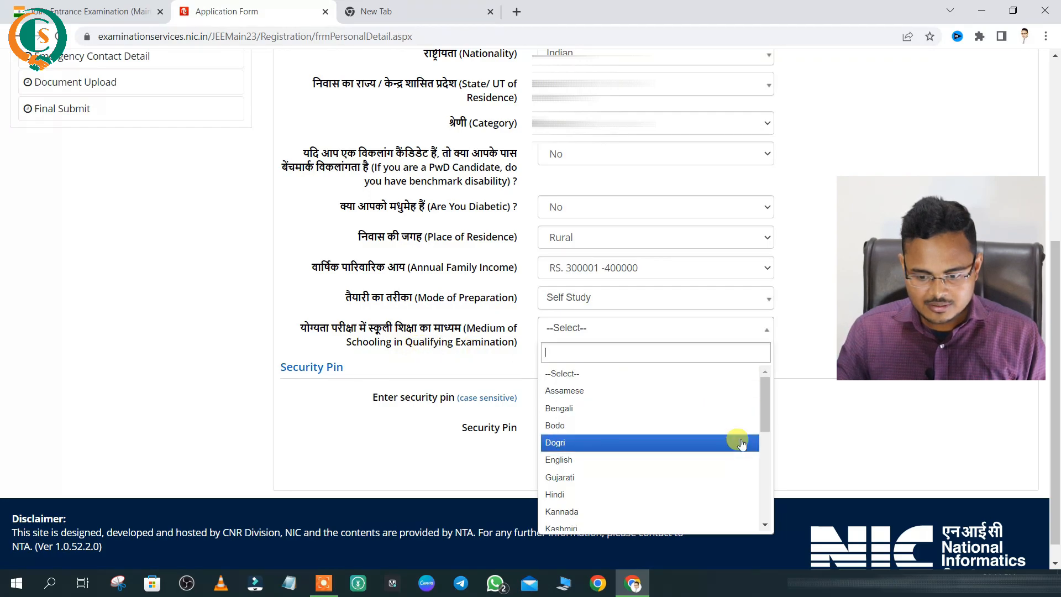
pyautogui.moveTo(765, 417)
pyautogui.mouseDown()
pyautogui.moveTo(764, 458)
pyautogui.moveTo(764, 414)
pyautogui.mouseUp()
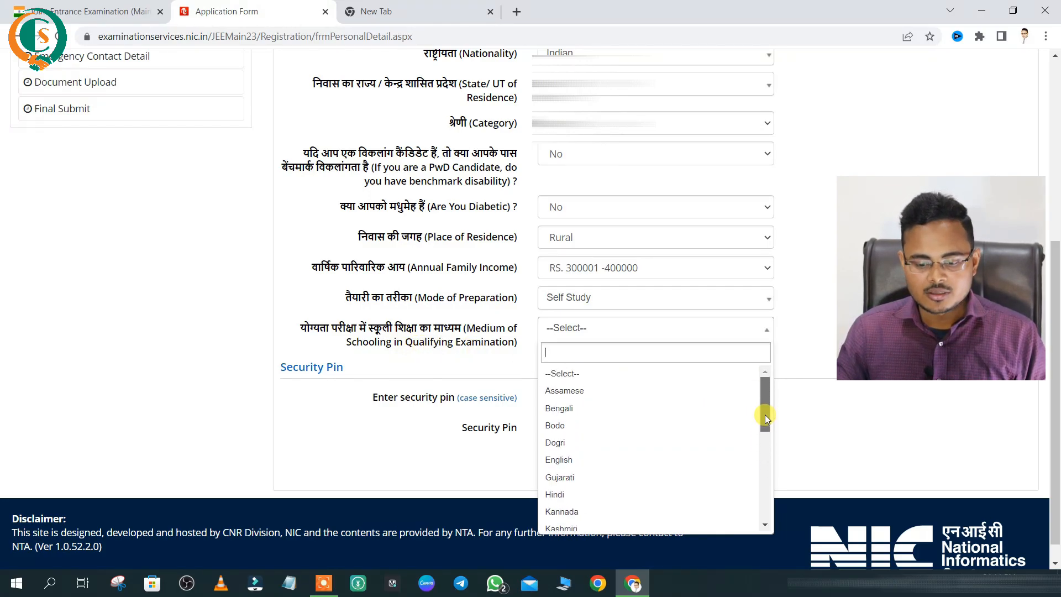
pyautogui.click(580, 461)
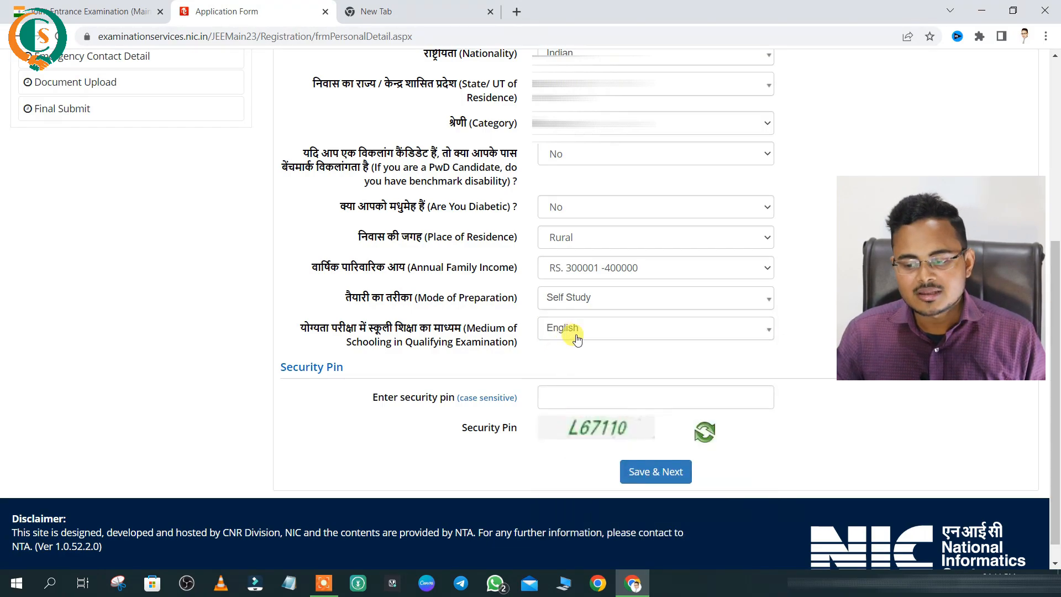
pyautogui.scroll(-1, 575, 330)
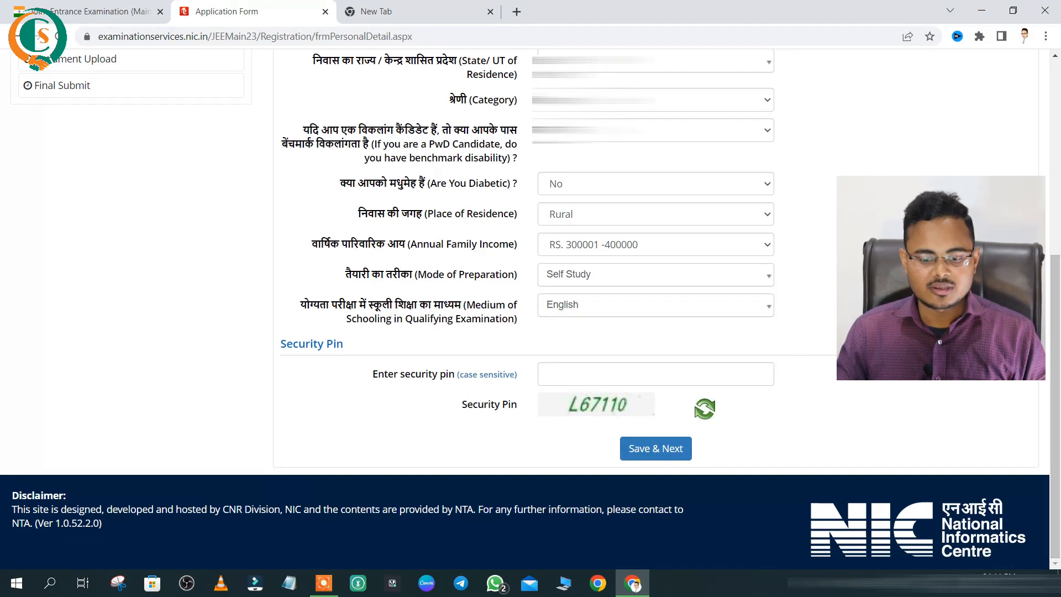
# Enter the security pin and save the Personal Details, confirming with Yes
pyautogui.click(615, 372)
pyautogui.write('L')
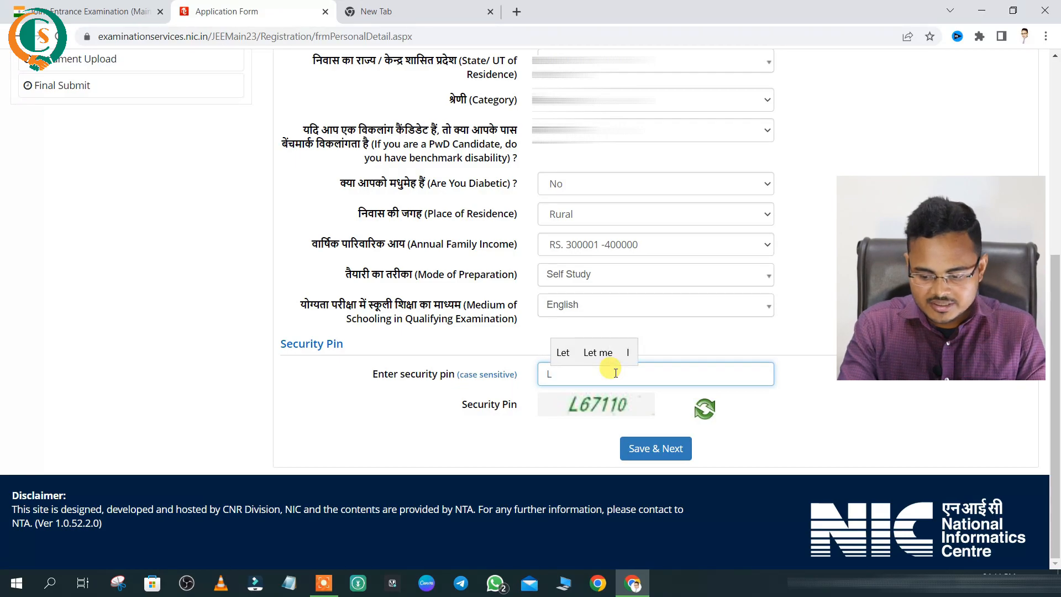
pyautogui.write('67110')
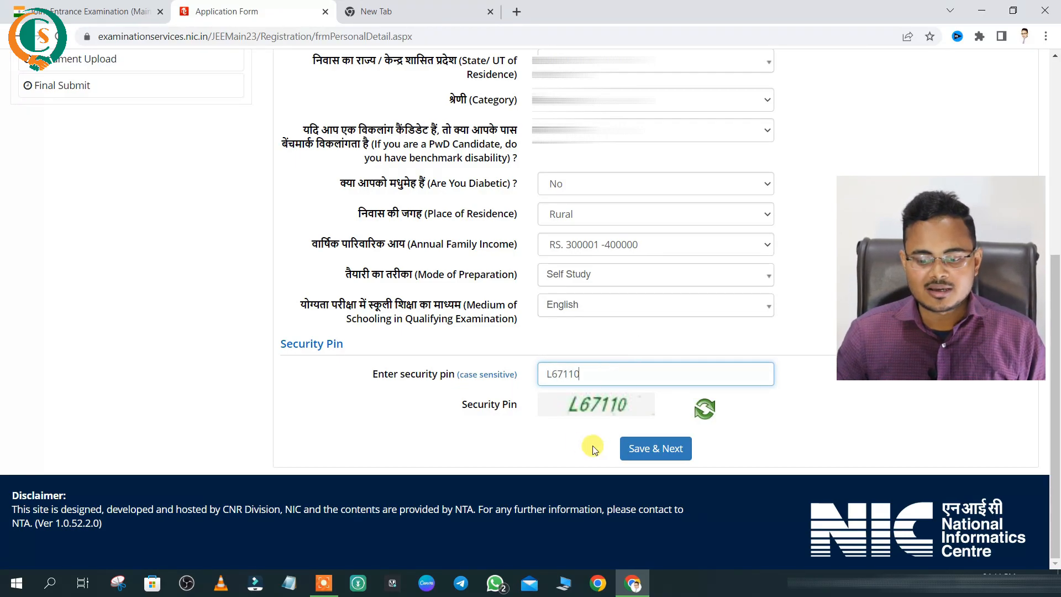
pyautogui.click(663, 449)
pyautogui.click(504, 335)
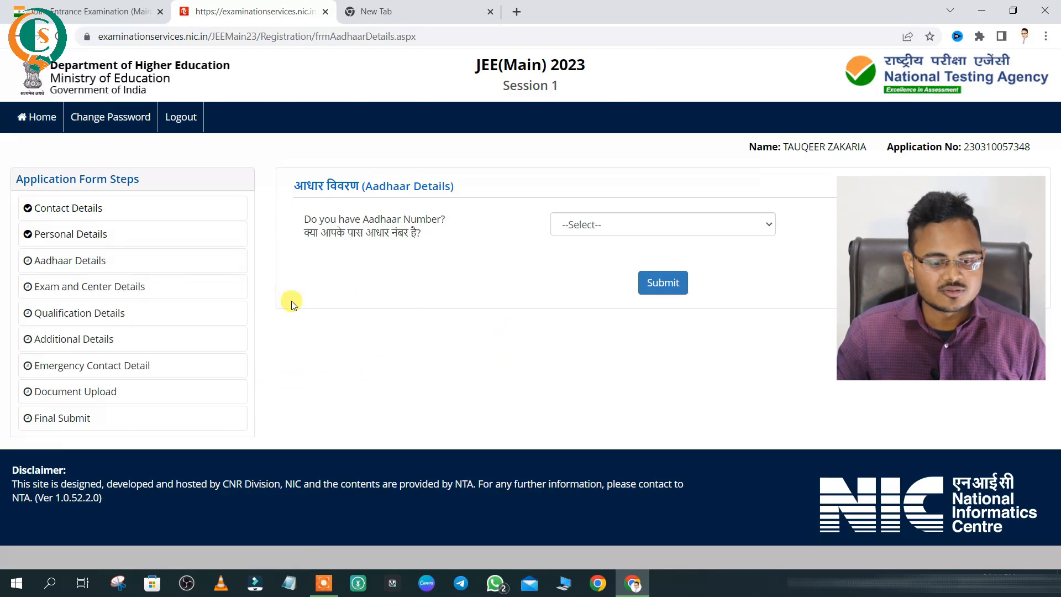
# Answer Yes to having an Aadhaar number and submit, confirming with OK
pyautogui.click(555, 225)
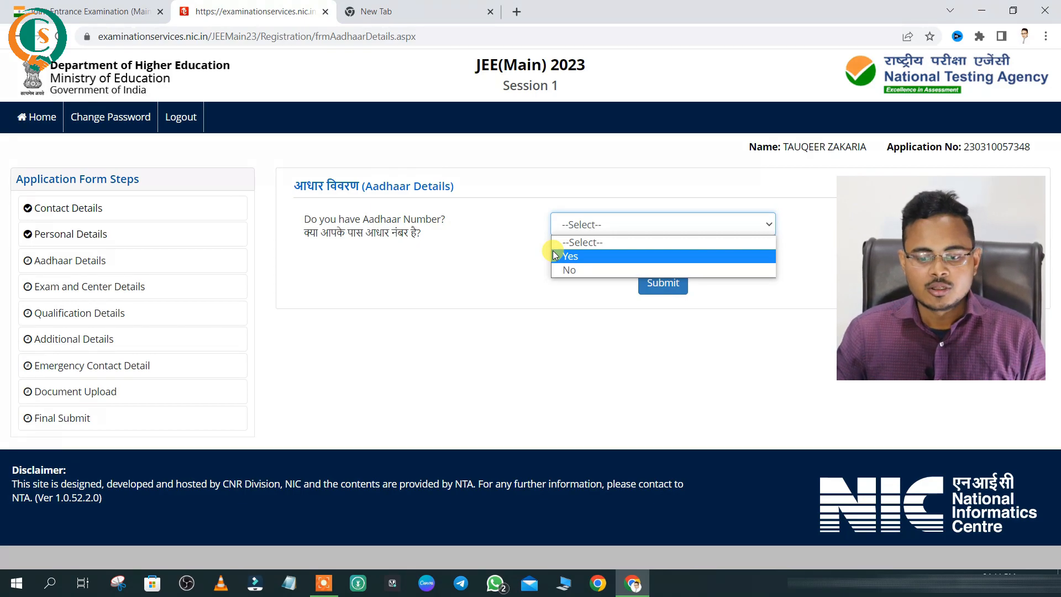
pyautogui.click(584, 257)
pyautogui.click(672, 292)
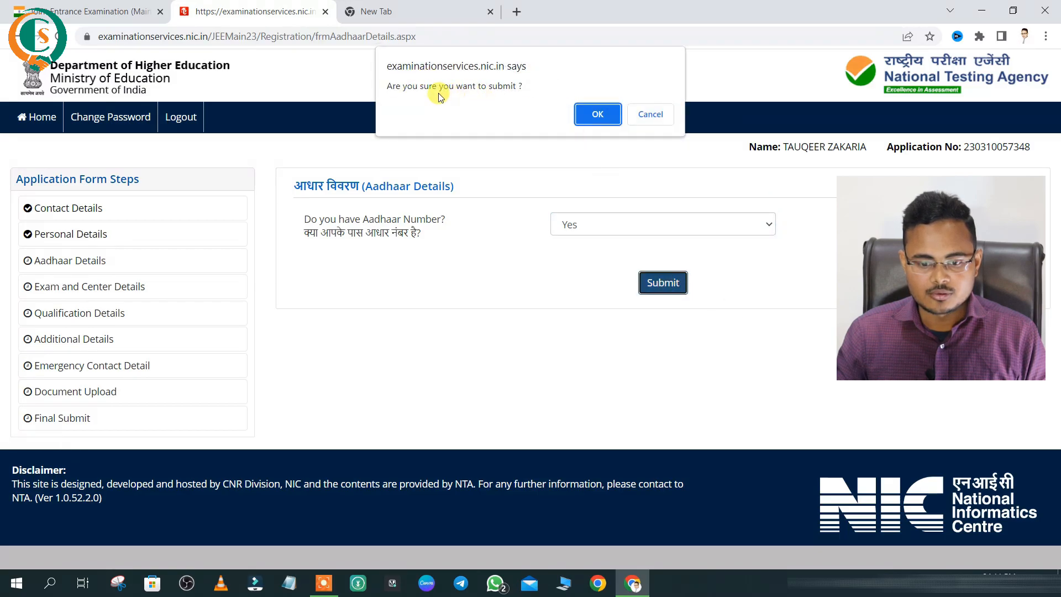
pyautogui.click(604, 112)
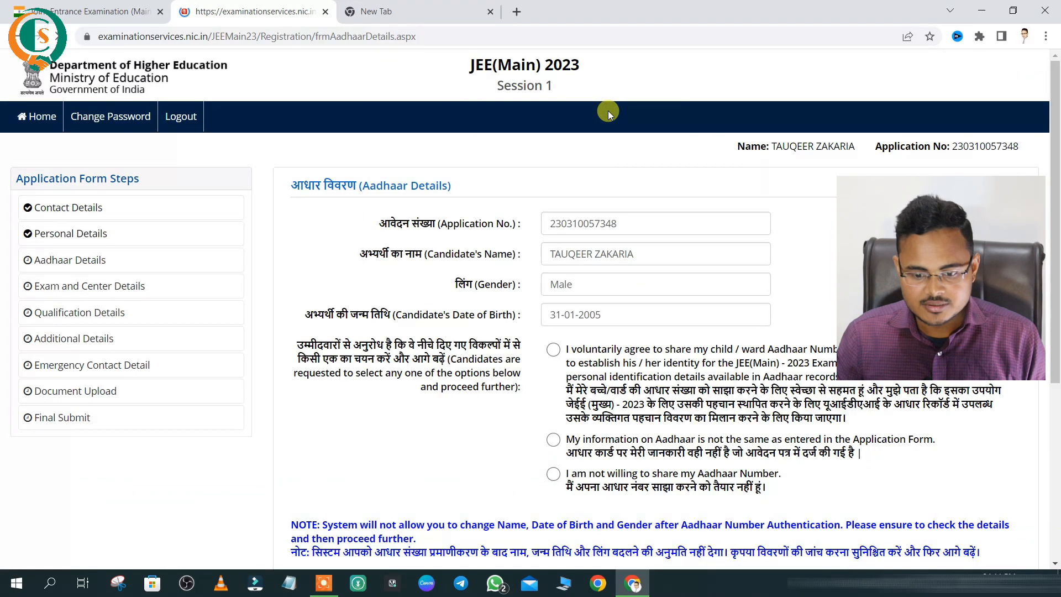
# Agree to share the Aadhaar number, mark Aadhaar information as differing, and accept the declaration
pyautogui.scroll(-1, 604, 221)
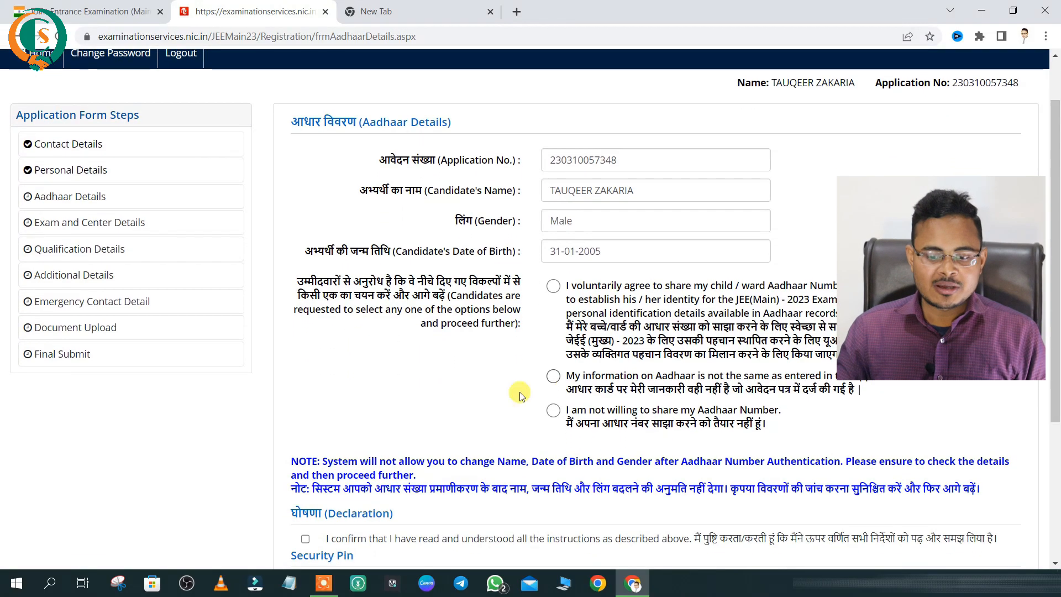
pyautogui.click(554, 286)
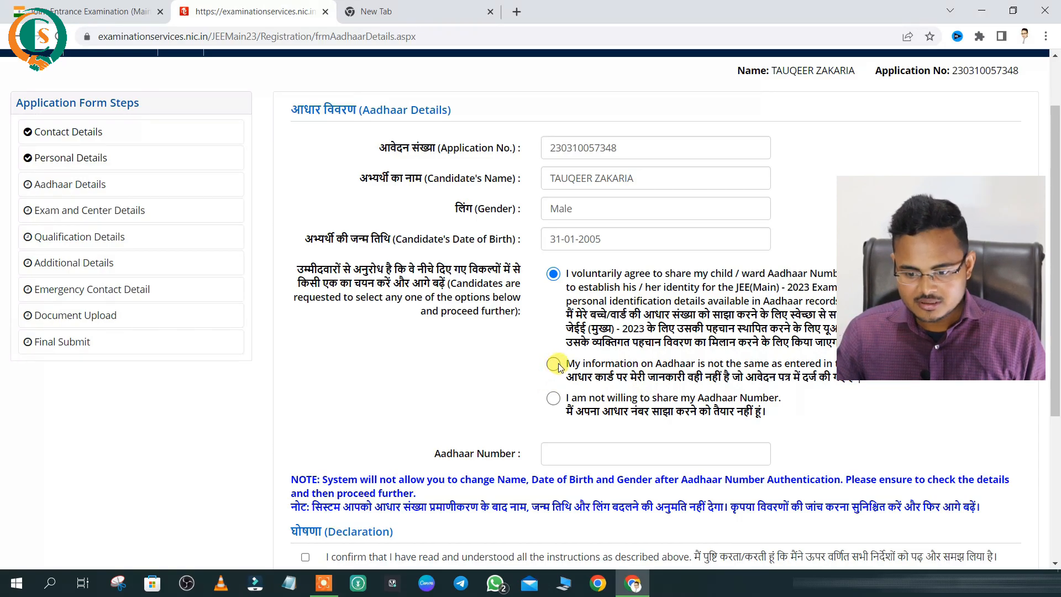
pyautogui.scroll(-1, 558, 367)
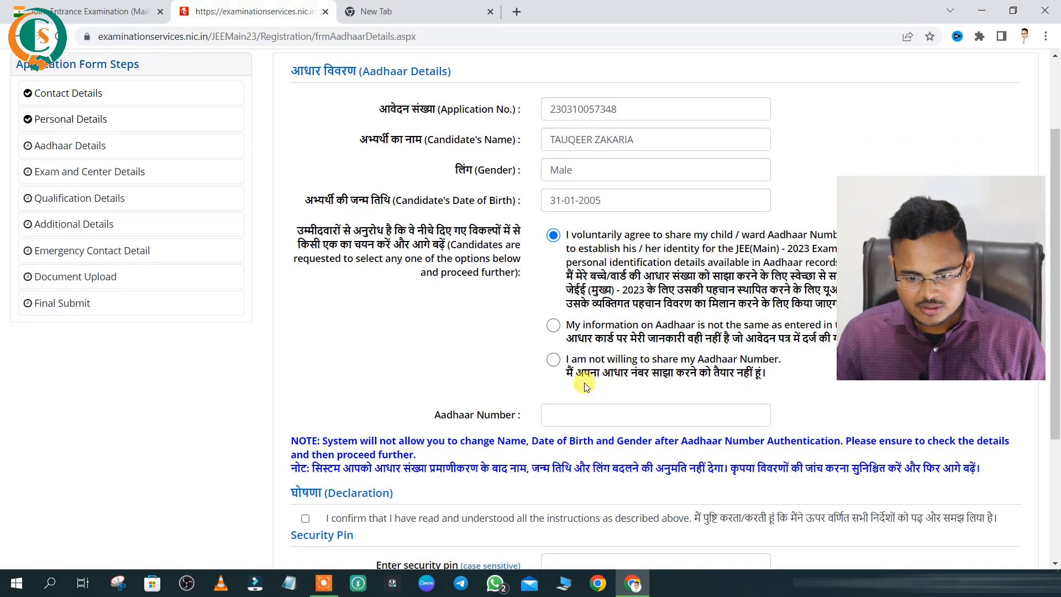
pyautogui.scroll(-2, 559, 250)
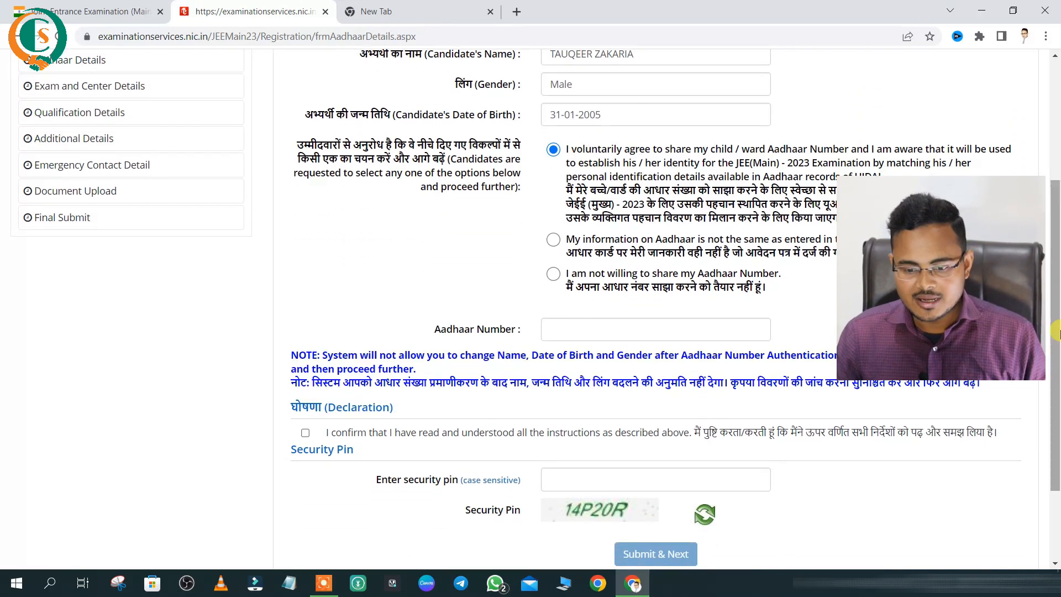
pyautogui.scroll(-1, 668, 319)
pyautogui.click(553, 208)
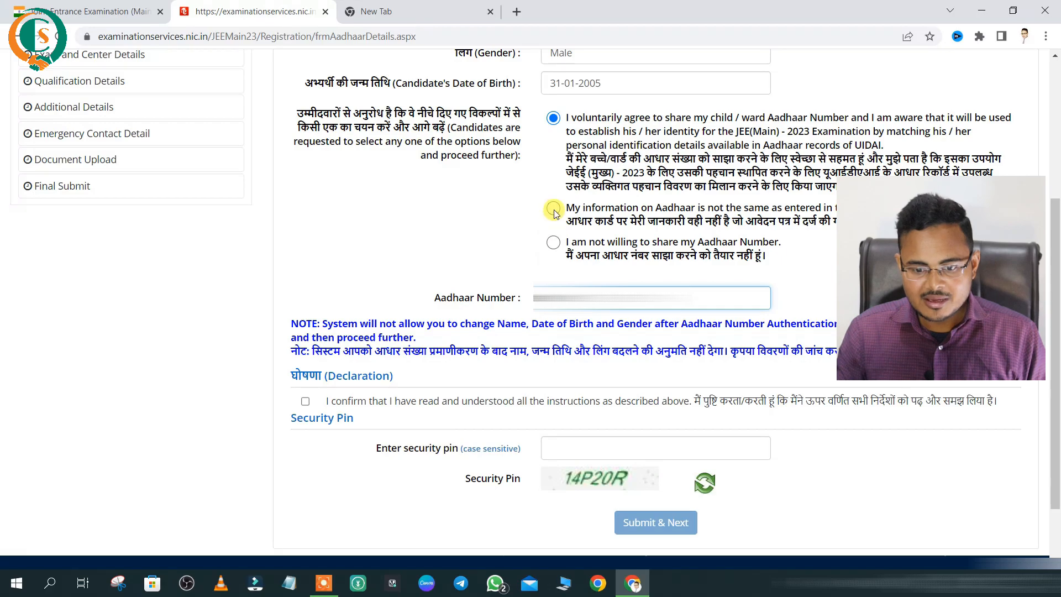
pyautogui.moveTo(1057, 266); pyautogui.dragTo(1056, 413)
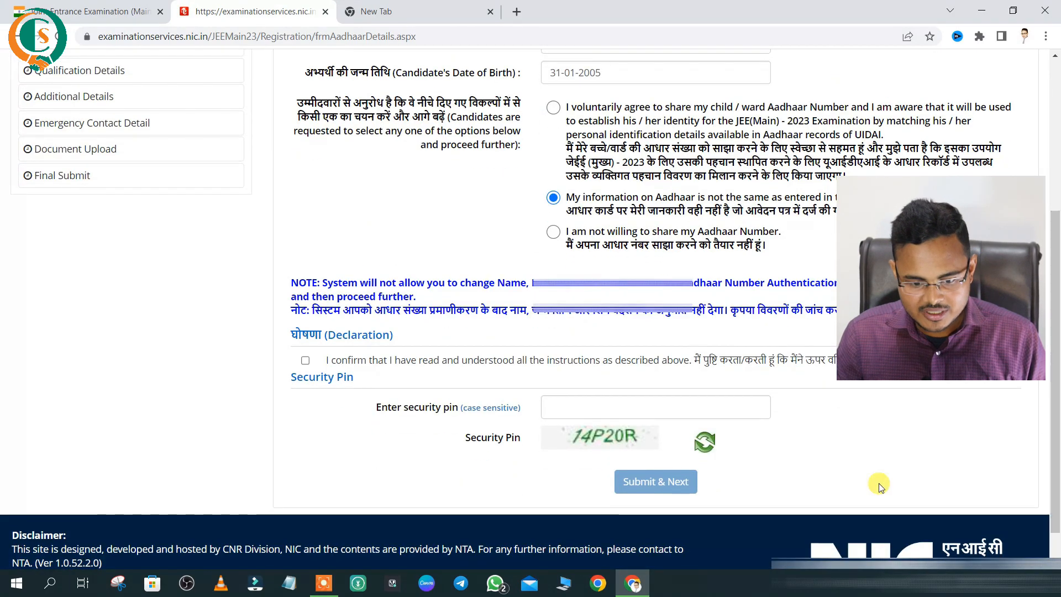
pyautogui.click(305, 361)
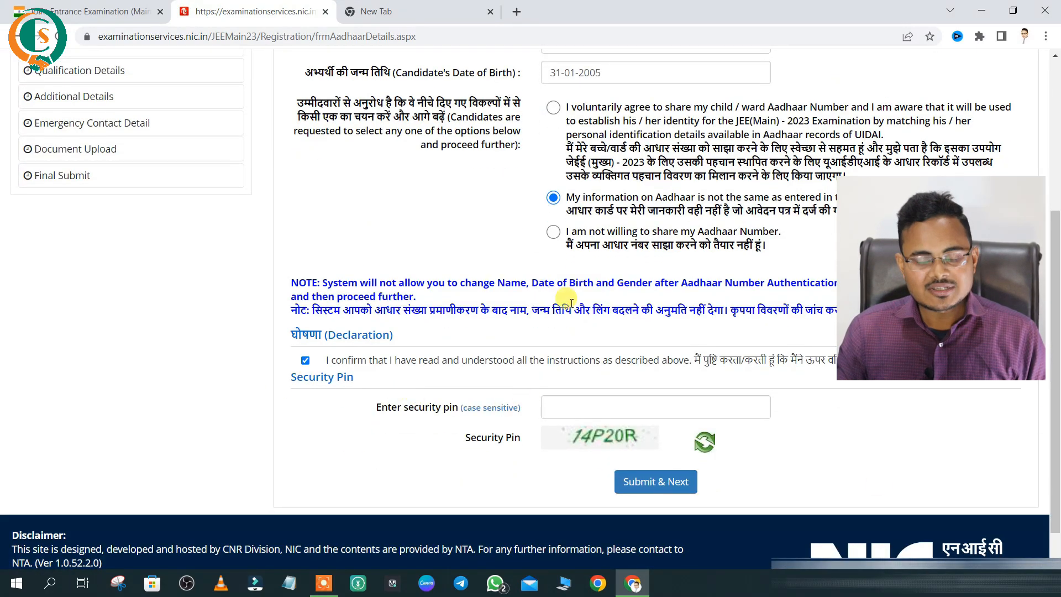
# Enter the security pin and submit the Aadhaar details, confirming with OK
pyautogui.click(581, 405)
pyautogui.write('14P20R')
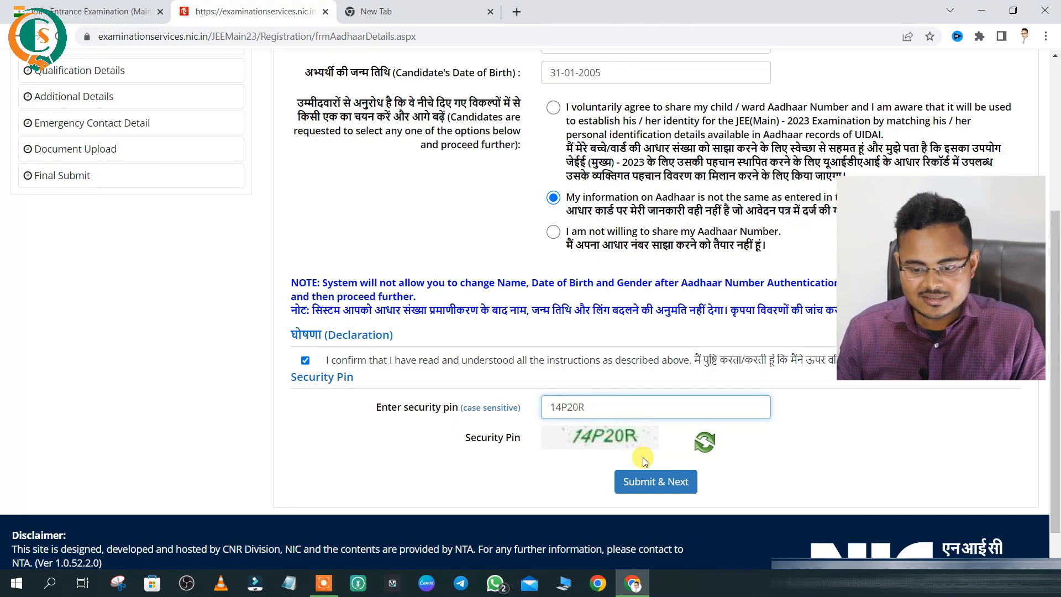
pyautogui.click(644, 476)
pyautogui.click(597, 122)
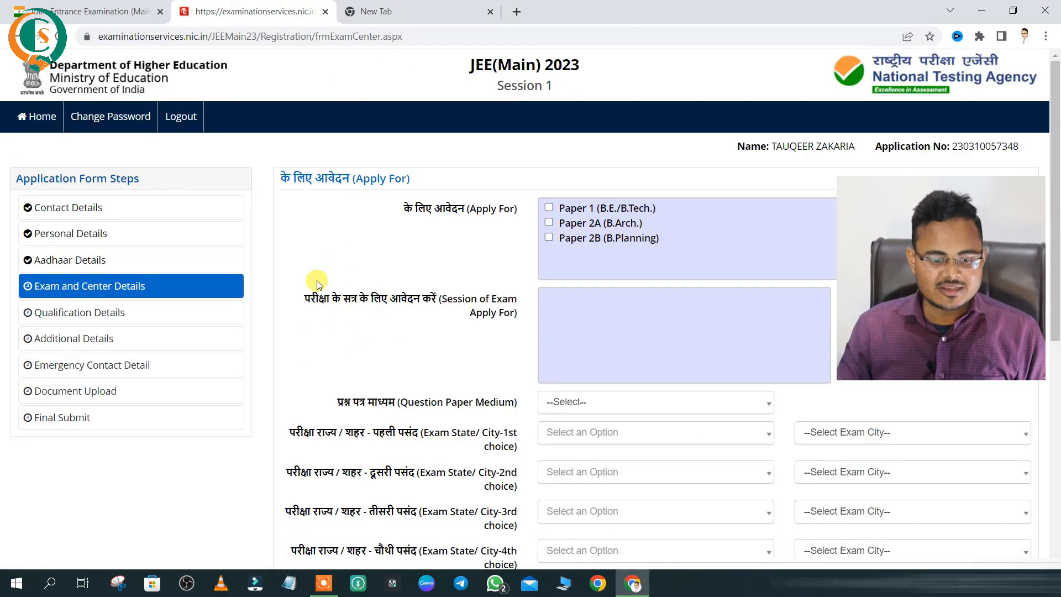
# Choose English as the Paper 1 question paper medium, then switch to the JEE Main home tab
pyautogui.moveTo(1059, 201); pyautogui.dragTo(1057, 201)
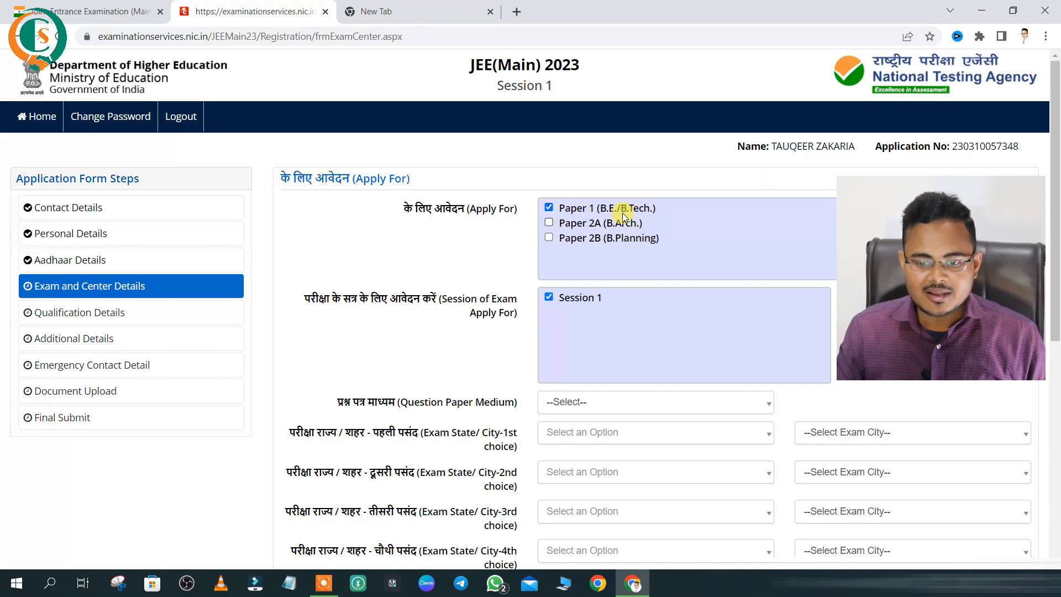
pyautogui.scroll(-2, 623, 215)
pyautogui.scroll(1, 586, 217)
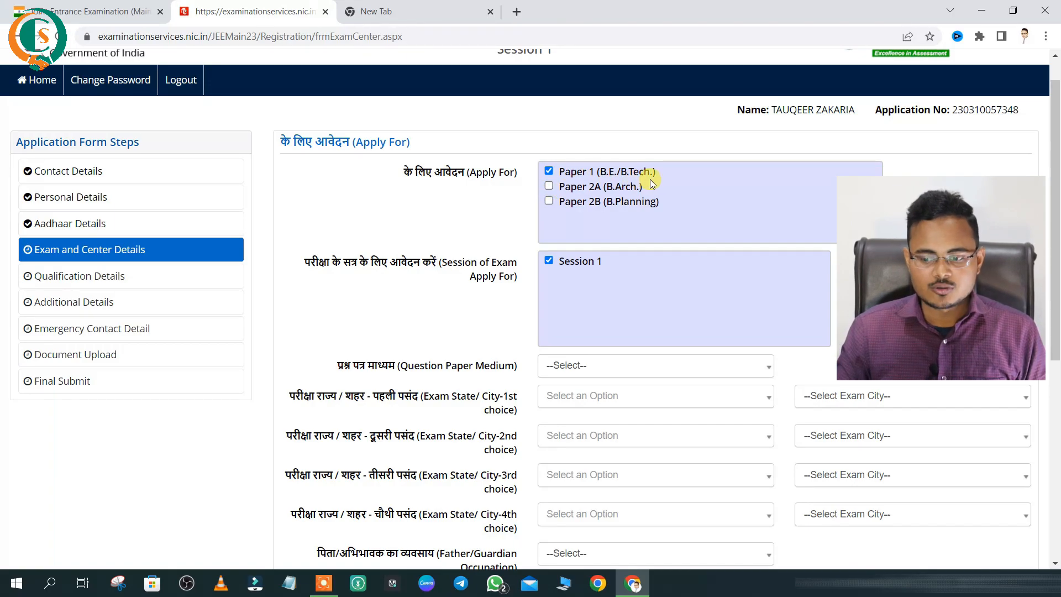
pyautogui.moveTo(1055, 229); pyautogui.dragTo(1055, 303)
pyautogui.click(591, 229)
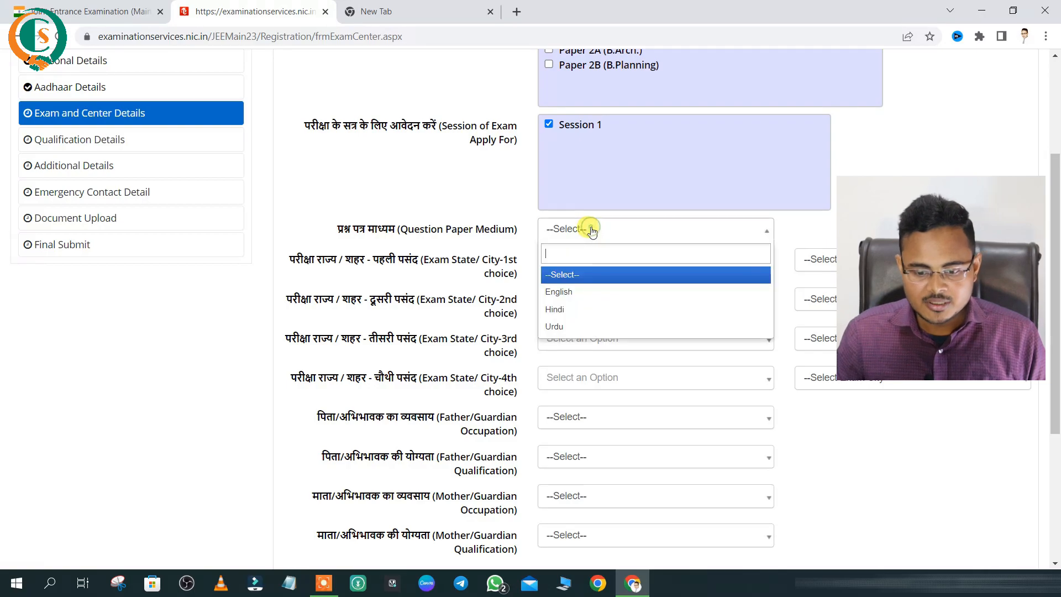
pyautogui.click(579, 293)
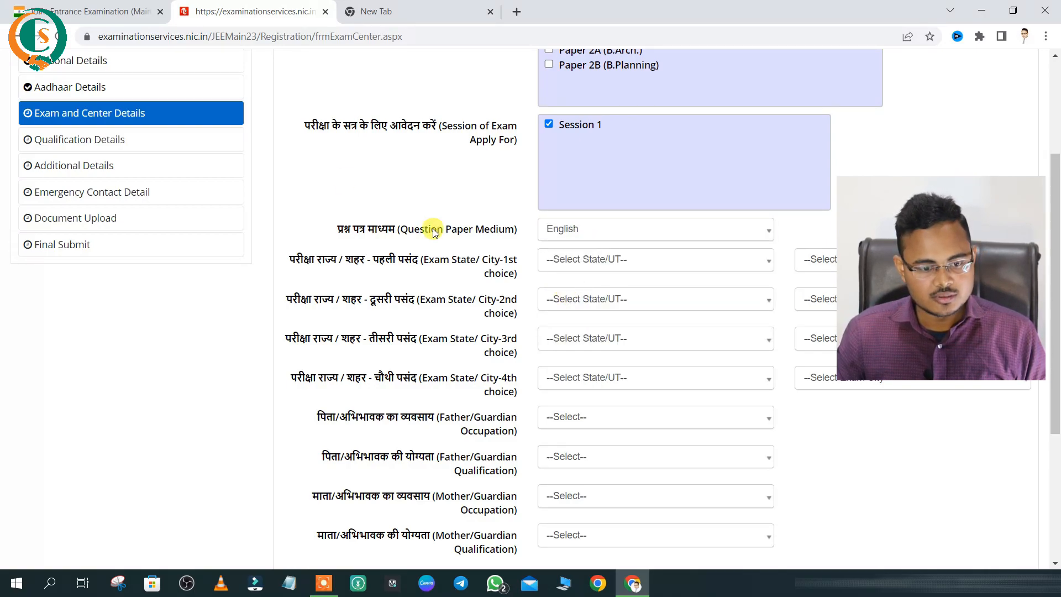
pyautogui.click(105, 11)
pyautogui.scroll(10, 263, 253)
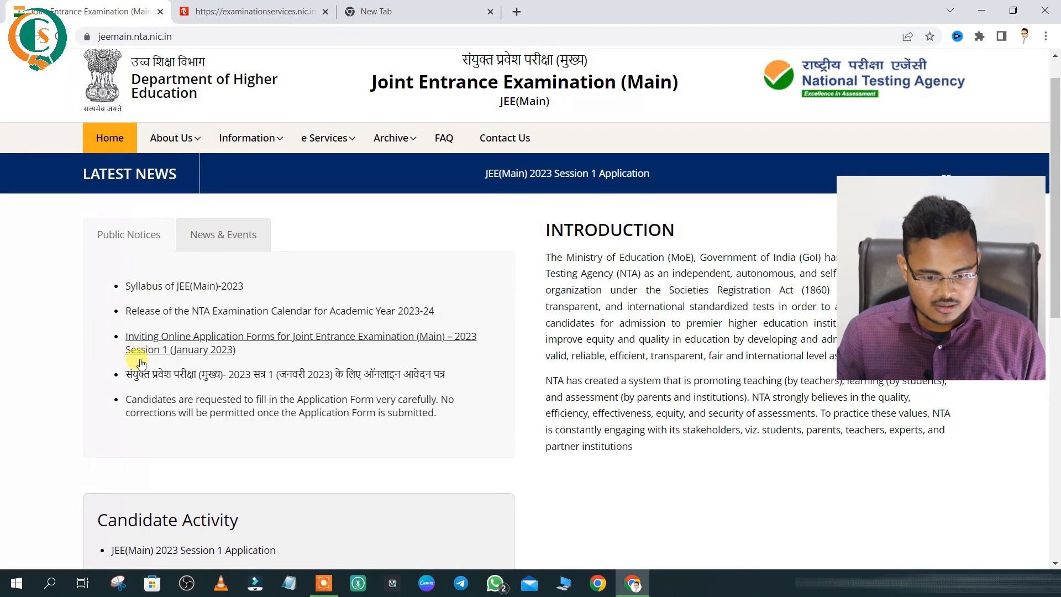
# Open the Hindi Session 1 public notice, highlight its 13 exam languages, then return to the form
pyautogui.click(173, 375)
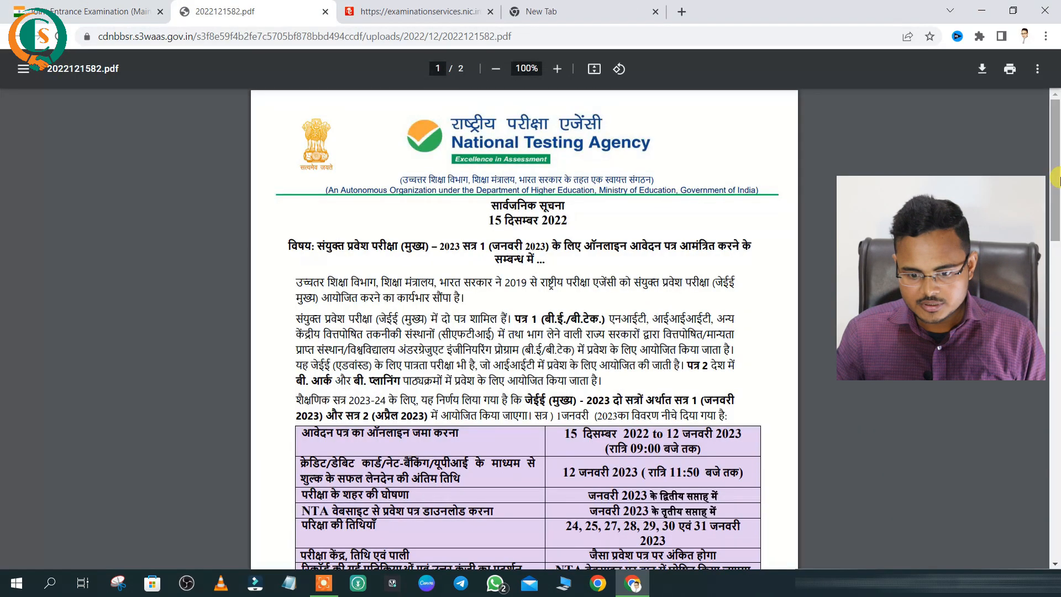
pyautogui.moveTo(1055, 199); pyautogui.dragTo(1056, 347)
pyautogui.moveTo(365, 169); pyautogui.dragTo(436, 171)
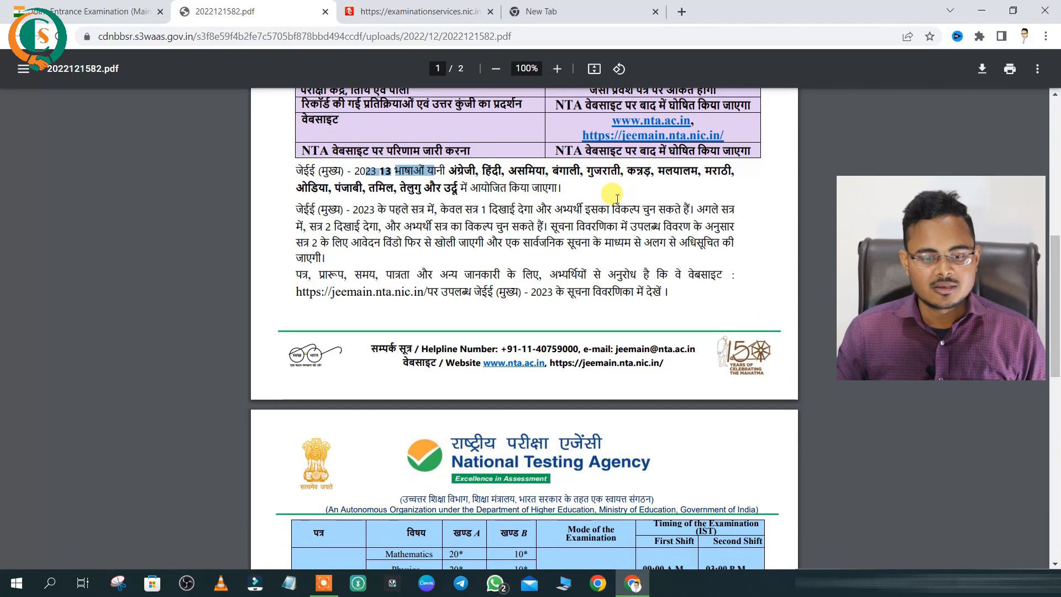
pyautogui.moveTo(1055, 242); pyautogui.dragTo(1055, 99)
pyautogui.moveTo(1056, 184)
pyautogui.mouseDown()
pyautogui.moveTo(1056, 252)
pyautogui.moveTo(1056, 185)
pyautogui.mouseUp()
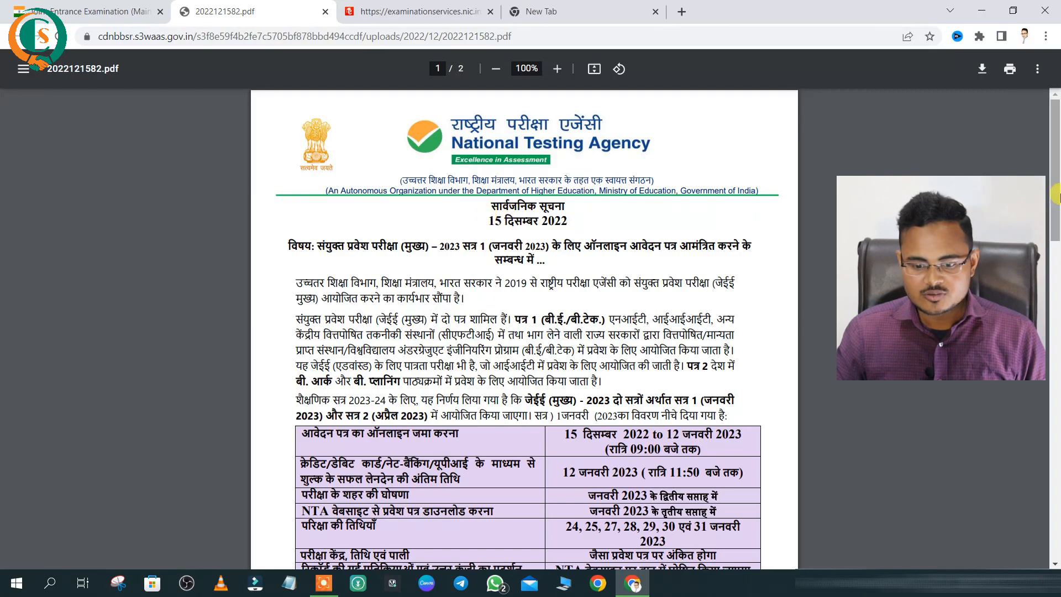
pyautogui.scroll(-6, 478, 315)
pyautogui.moveTo(390, 314); pyautogui.dragTo(577, 332)
pyautogui.click(99, 11)
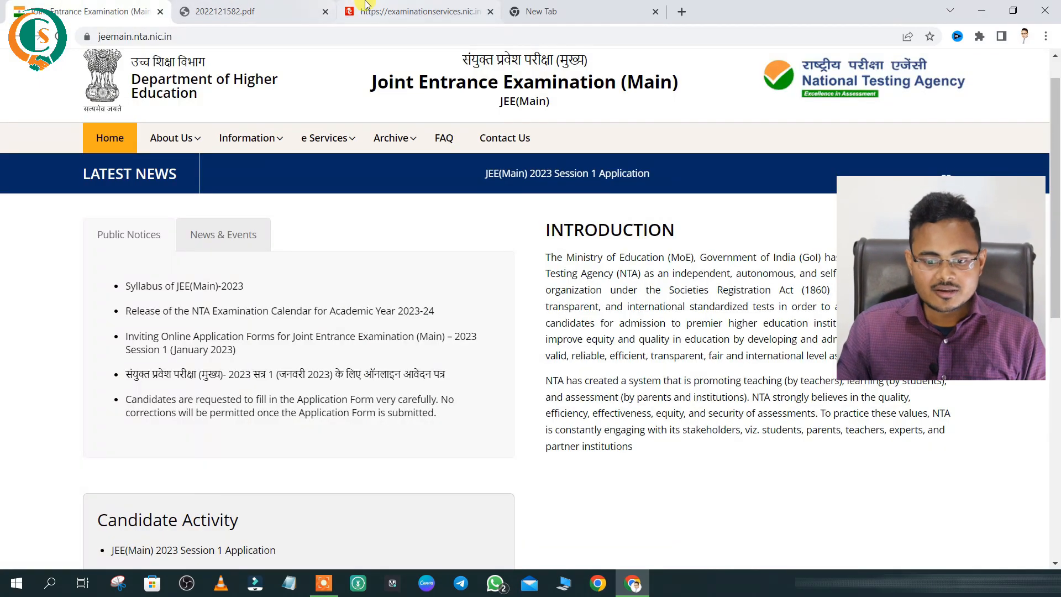
pyautogui.click(386, 11)
# Keep English medium and set the 1st exam choice to BIHAR, MUZAFFARPUR
pyautogui.click(582, 236)
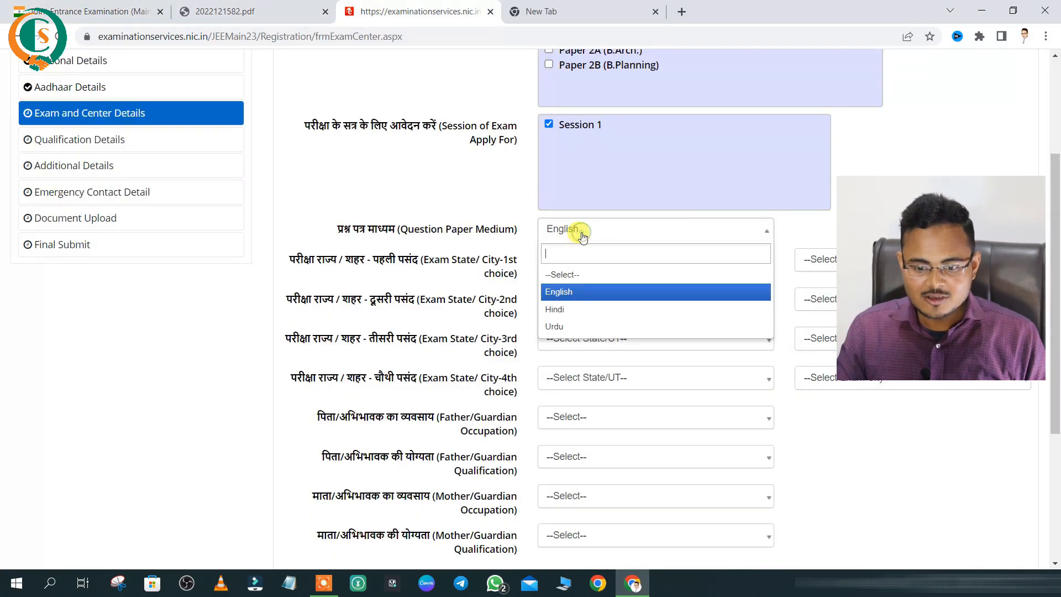
pyautogui.click(554, 289)
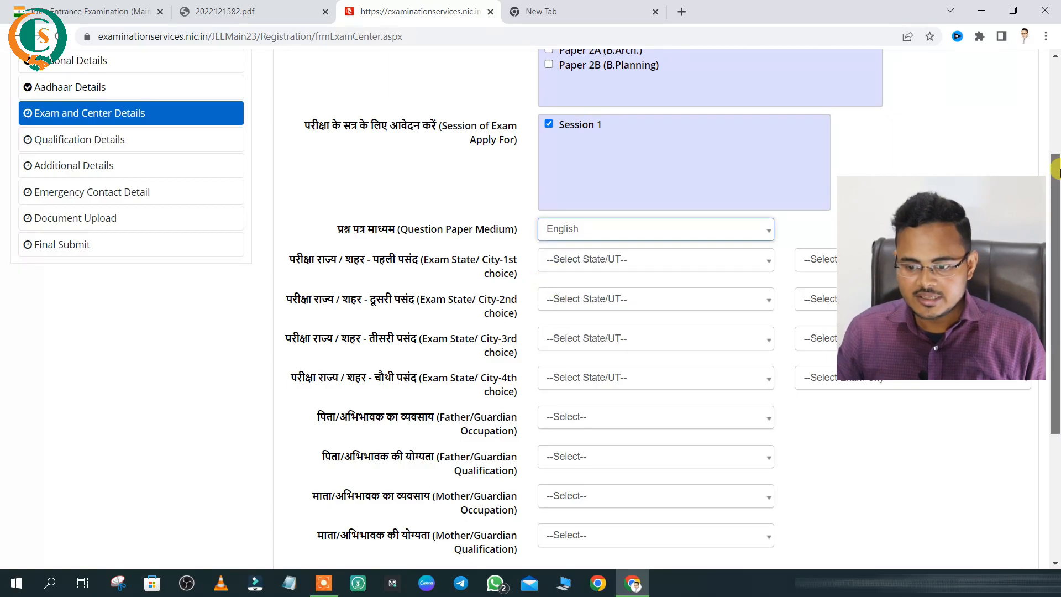
pyautogui.scroll(1, 608, 276)
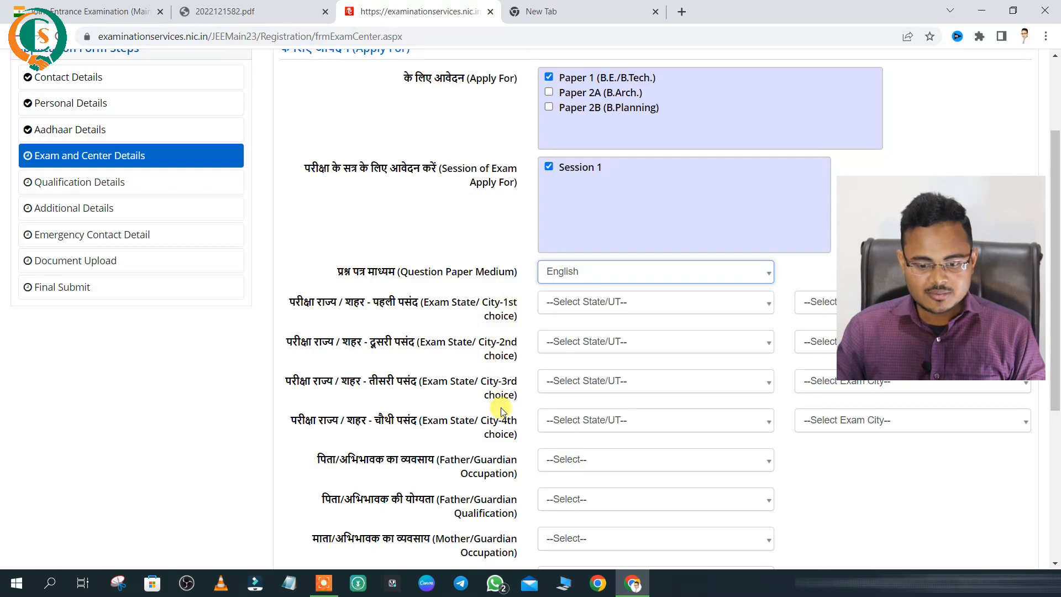
pyautogui.click(589, 308)
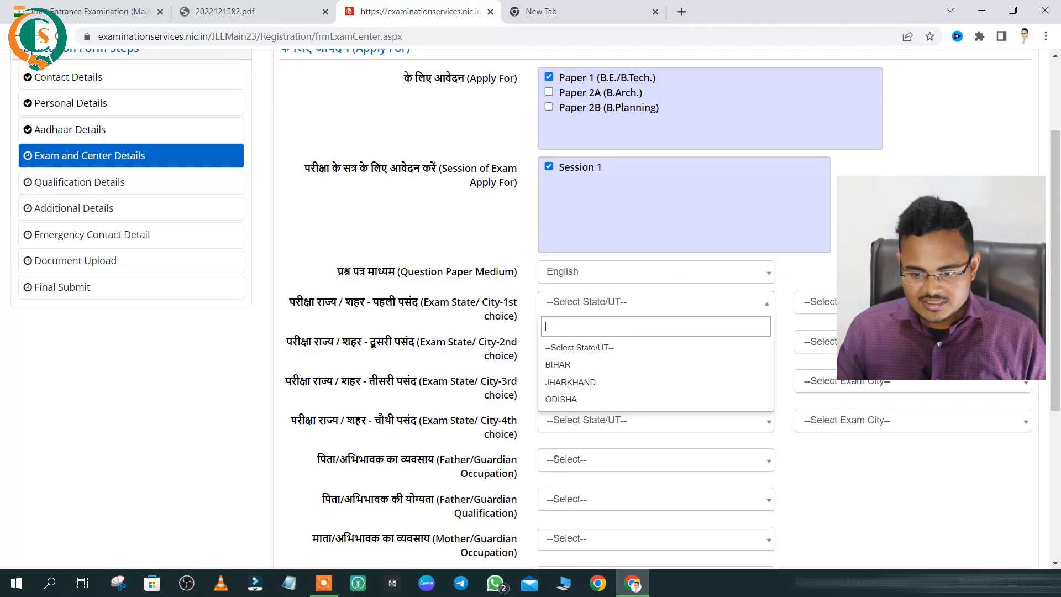
pyautogui.scroll(-1, 741, 234)
pyautogui.click(586, 238)
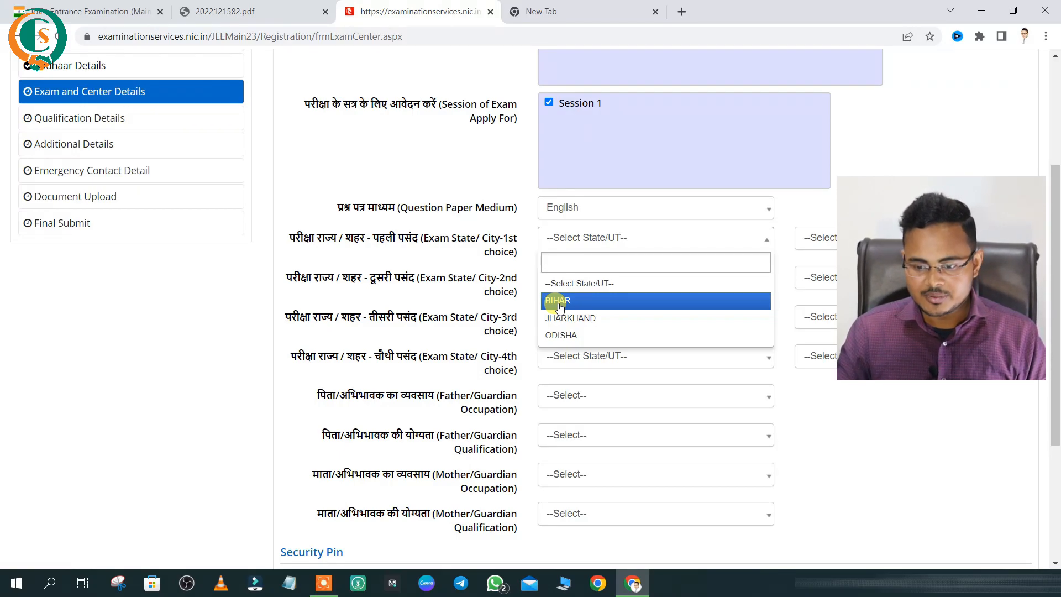
pyautogui.click(560, 307)
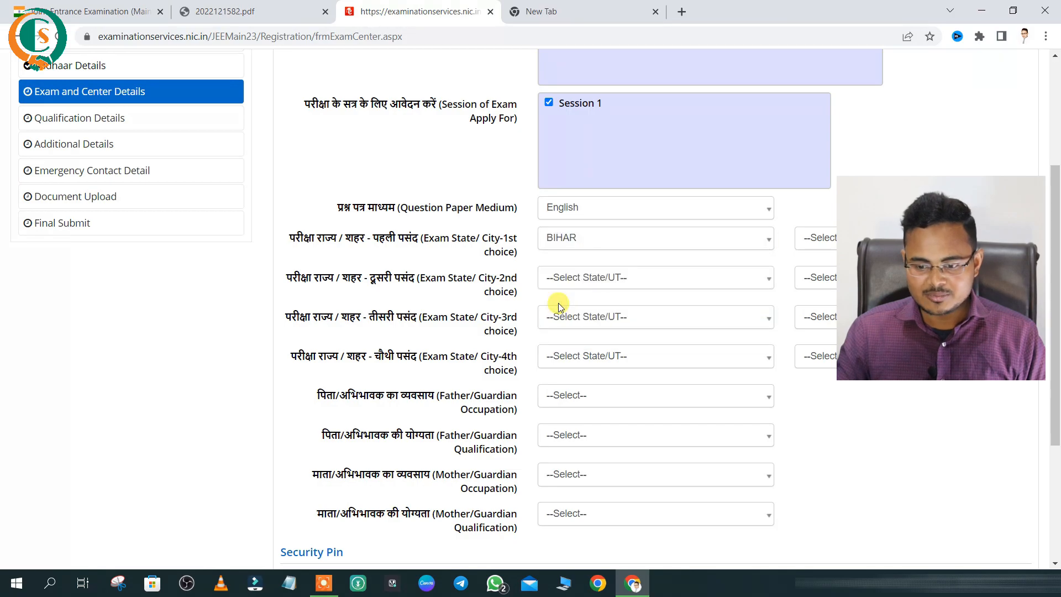
pyautogui.click(879, 240)
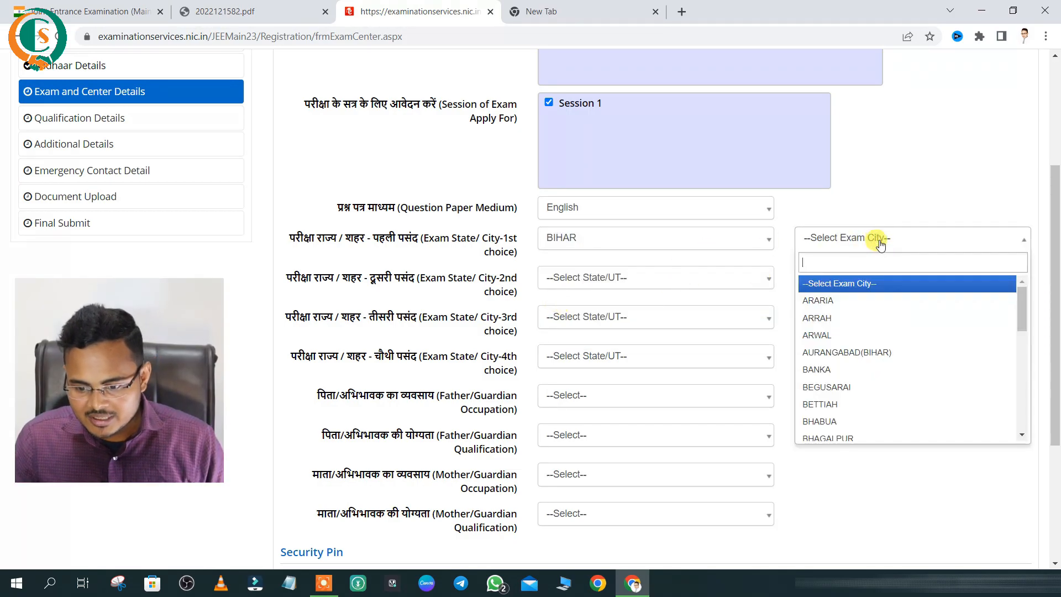
pyautogui.write('MY')
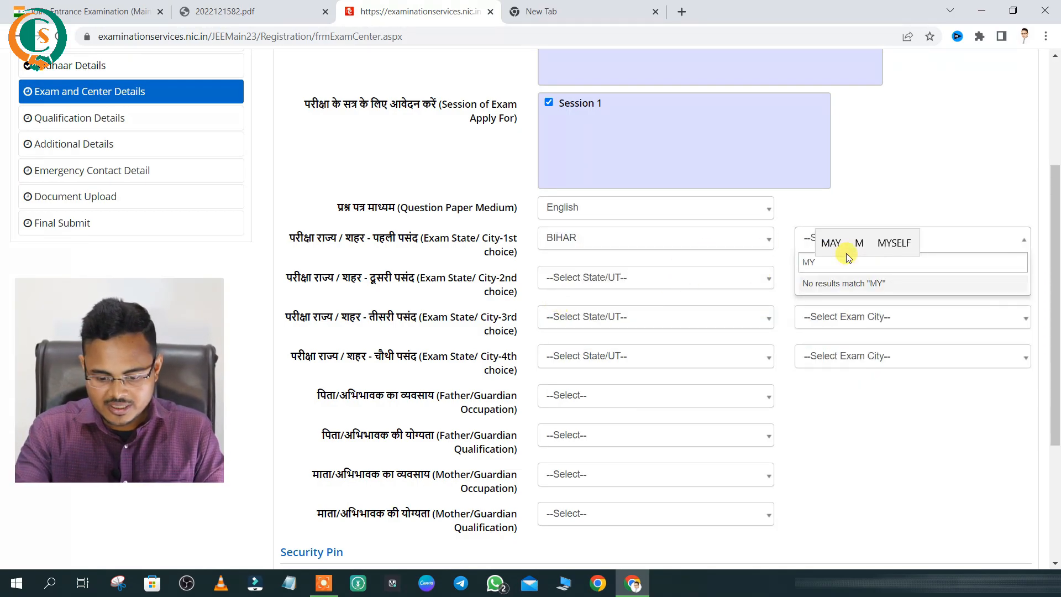
pyautogui.press('BackSpace')
pyautogui.write('U')
pyautogui.click(834, 318)
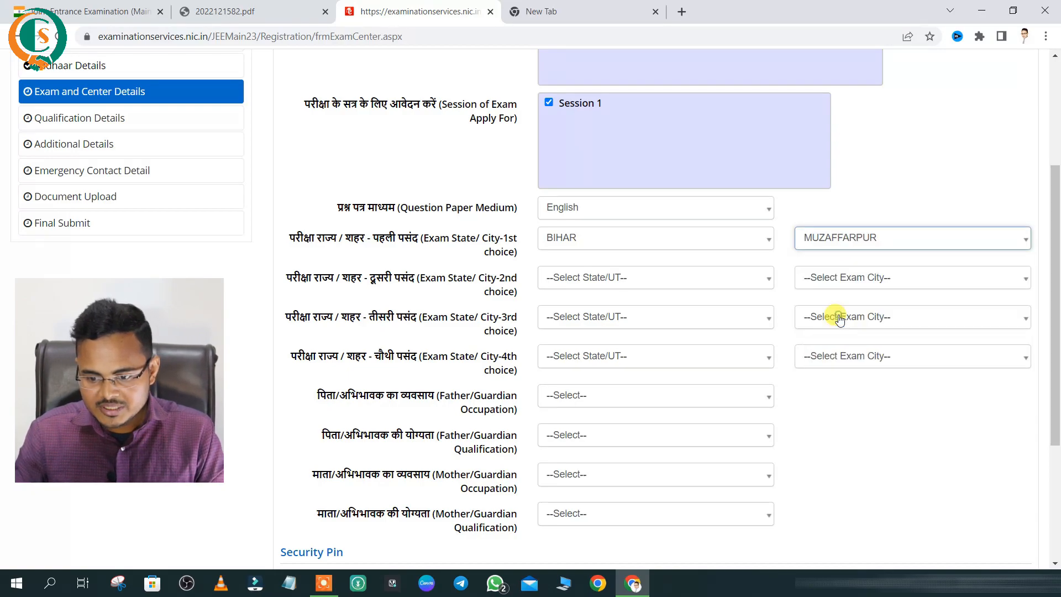
# Set the 2nd exam choice to BIHAR, PATNA
pyautogui.click(622, 282)
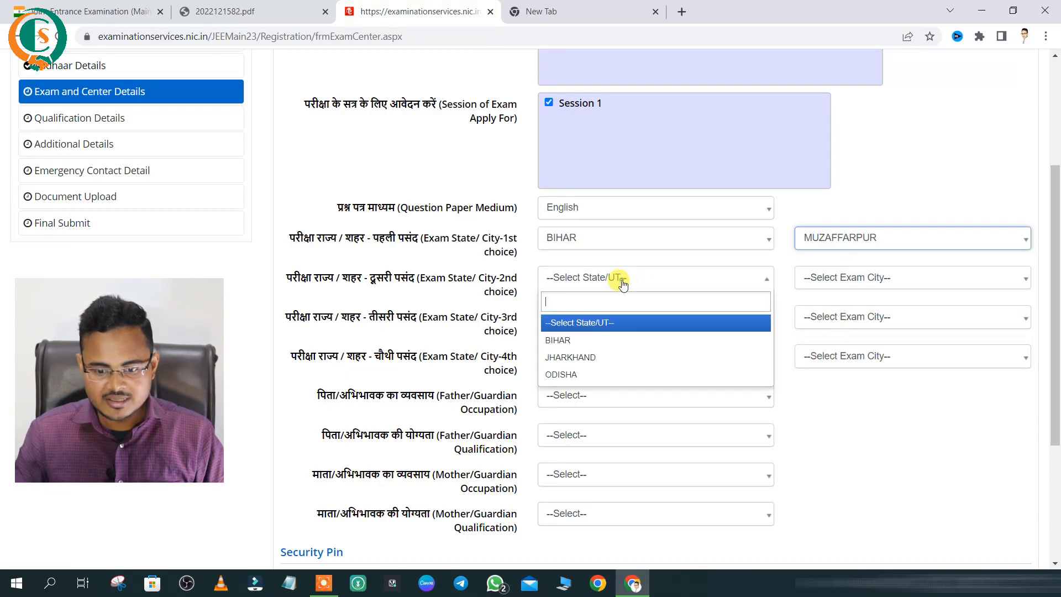
pyautogui.click(575, 338)
pyautogui.click(844, 277)
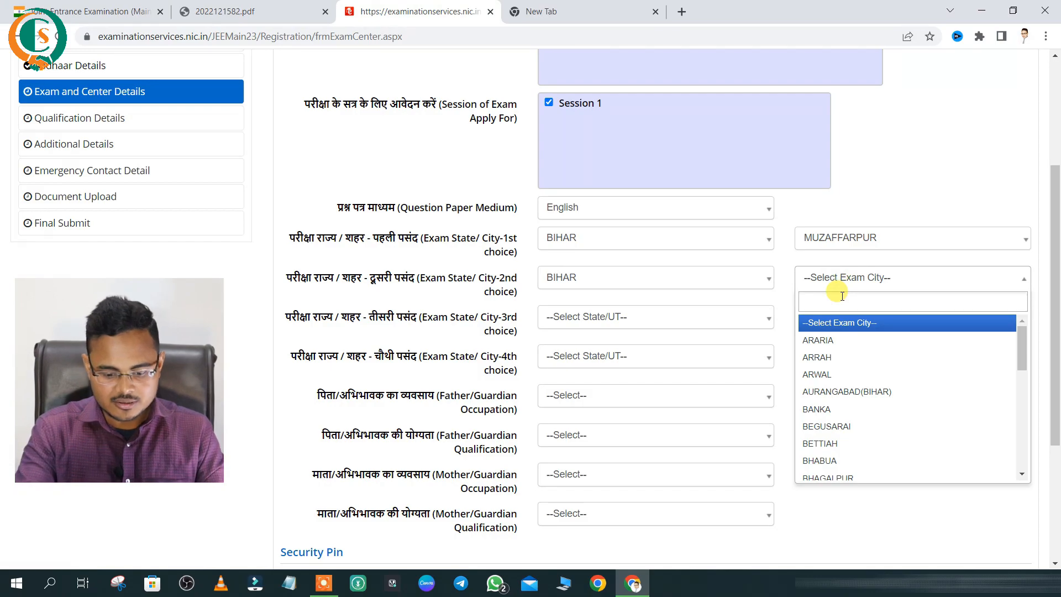
pyautogui.write('PATNA')
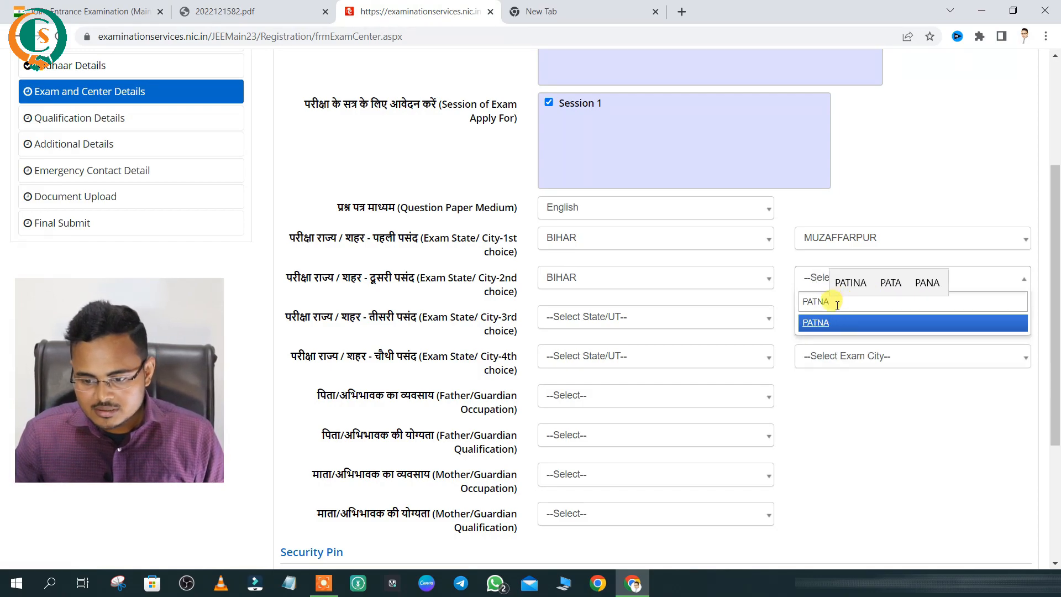
pyautogui.click(835, 324)
# Set the 3rd choice to BIHAR, SAMASTIPUR and the 4th-choice state to BIHAR
pyautogui.click(611, 319)
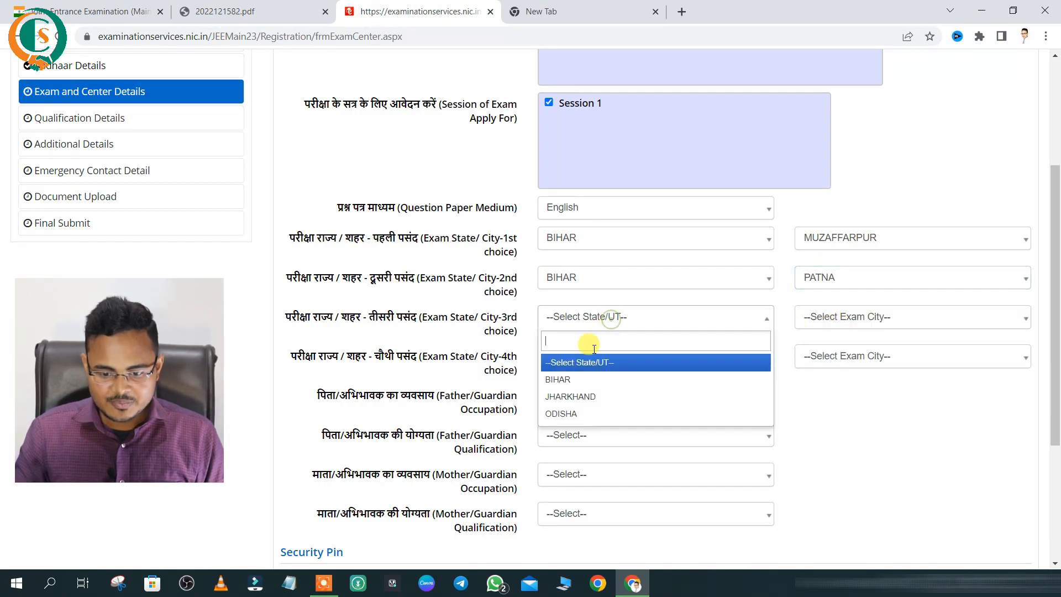
pyautogui.click(558, 379)
pyautogui.click(815, 322)
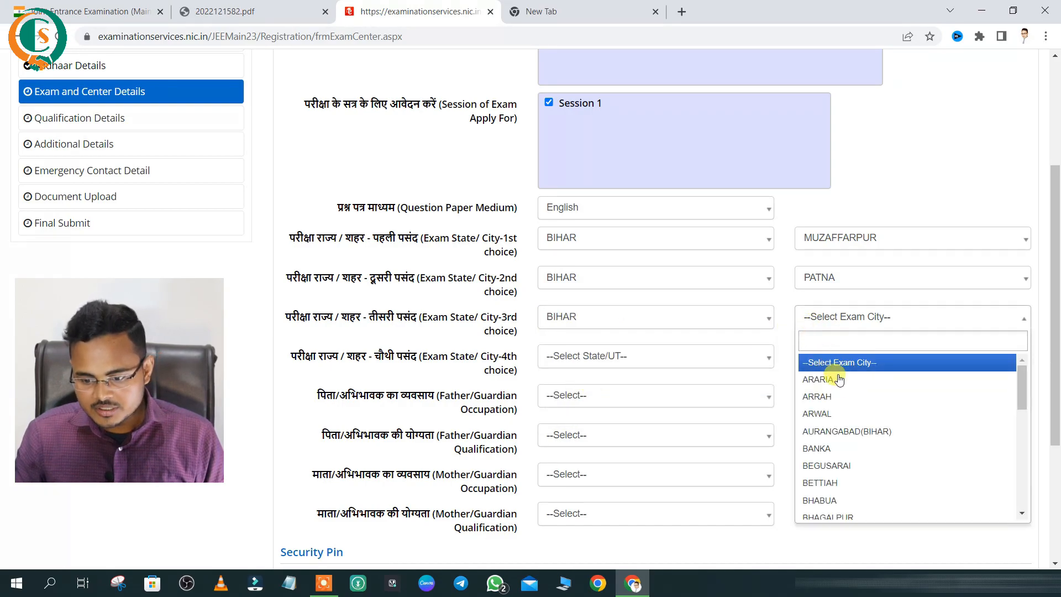
pyautogui.scroll(-10, 828, 365)
pyautogui.click(853, 431)
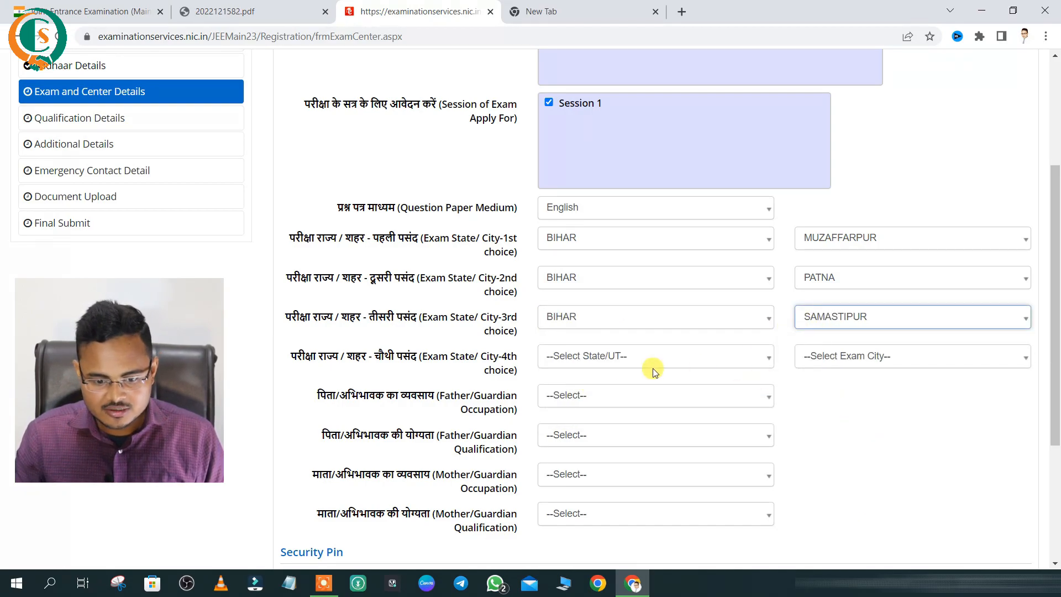
pyautogui.click(580, 357)
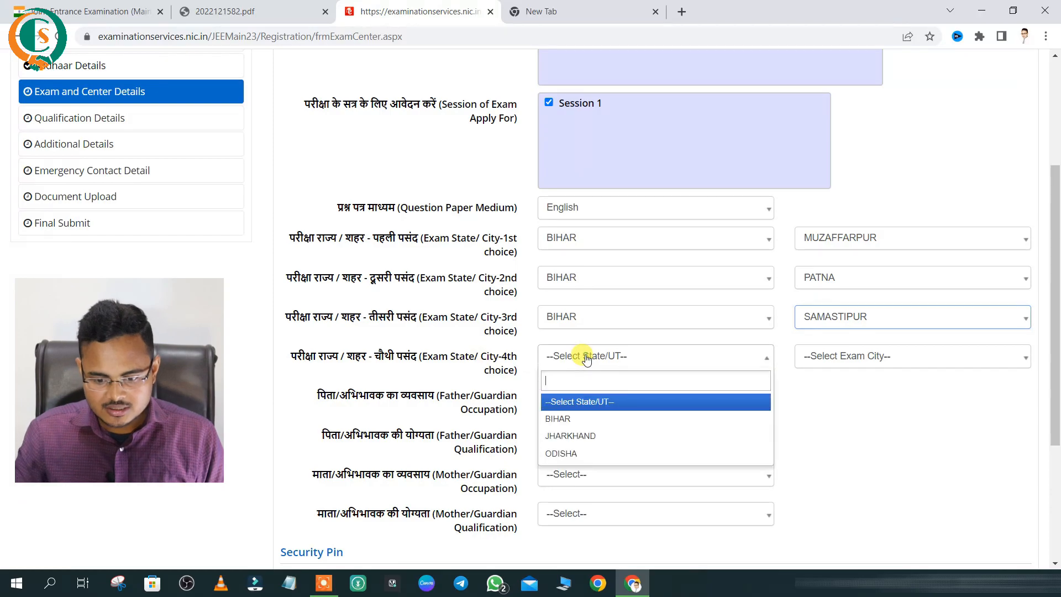
pyautogui.click(582, 421)
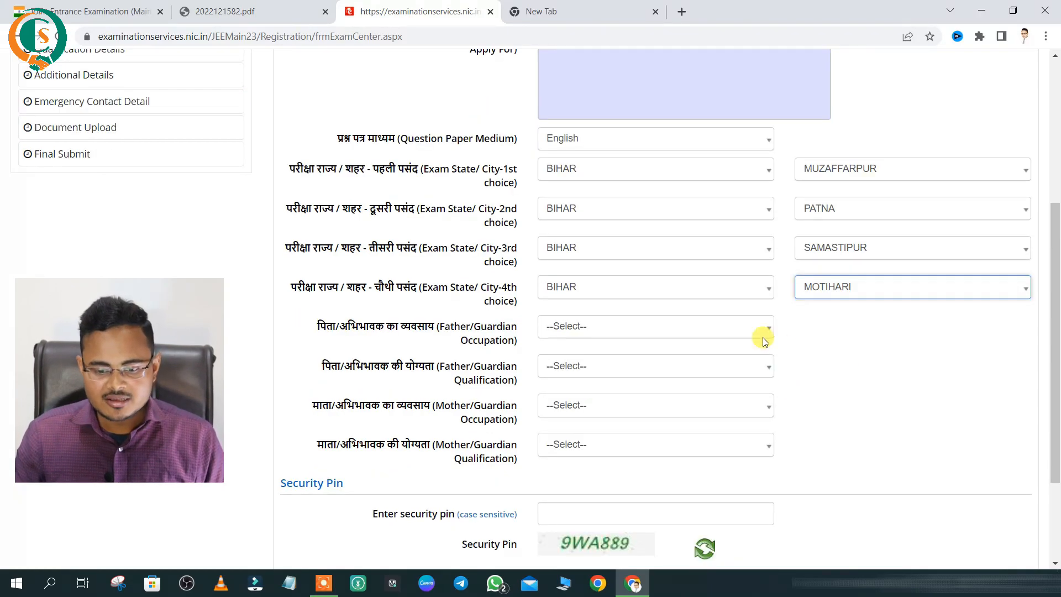
# Set father's occupation BUSINESS, qualification MATRICULATE, and mother's occupation OTHERS (INCLUDING HOUSE WIFE)
pyautogui.click(625, 330)
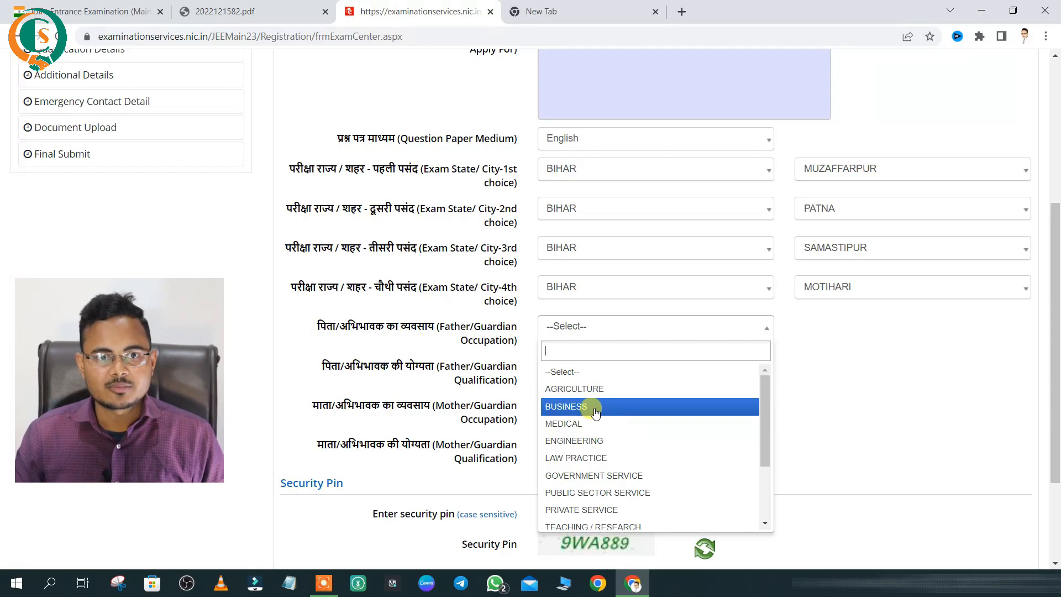
pyautogui.click(595, 410)
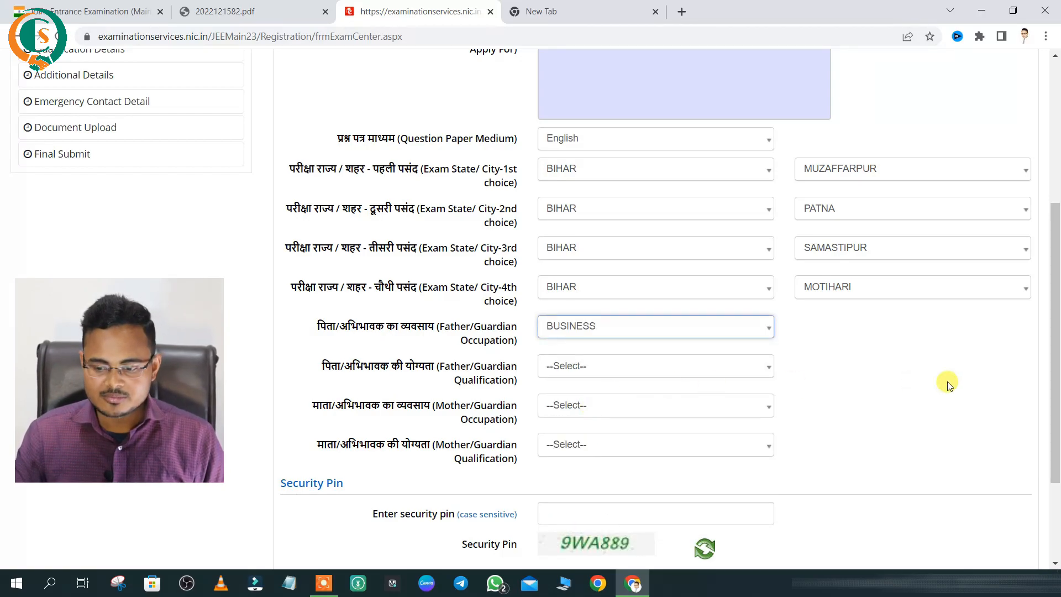
pyautogui.scroll(-1, 912, 379)
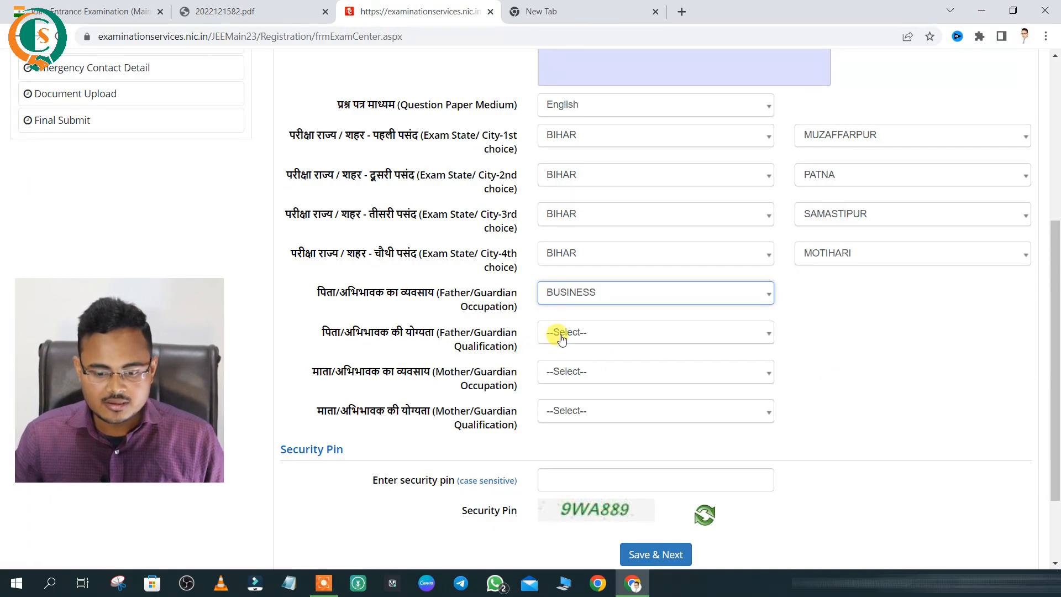
pyautogui.click(596, 336)
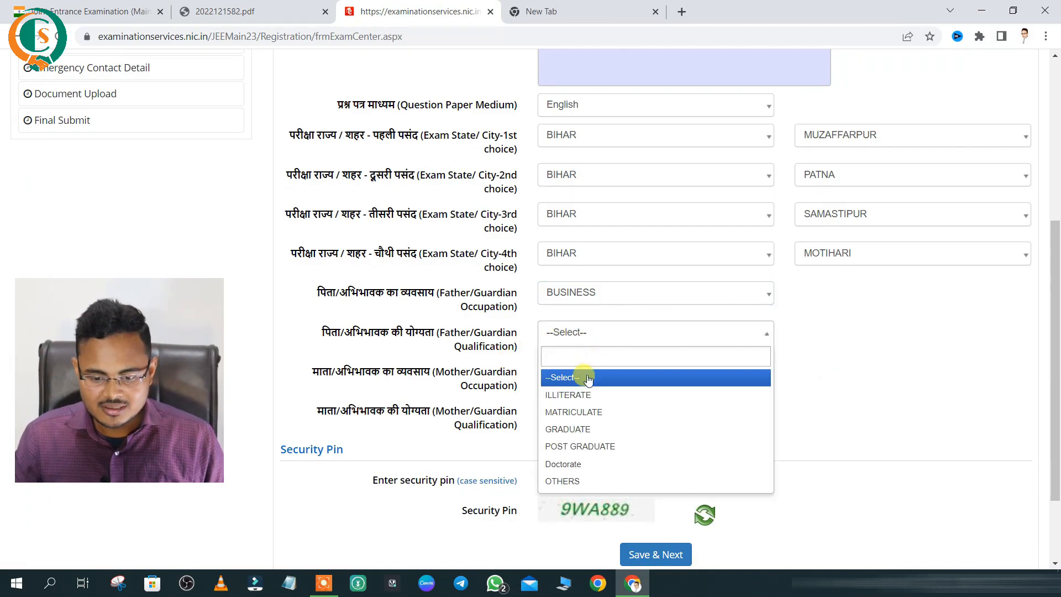
pyautogui.click(595, 411)
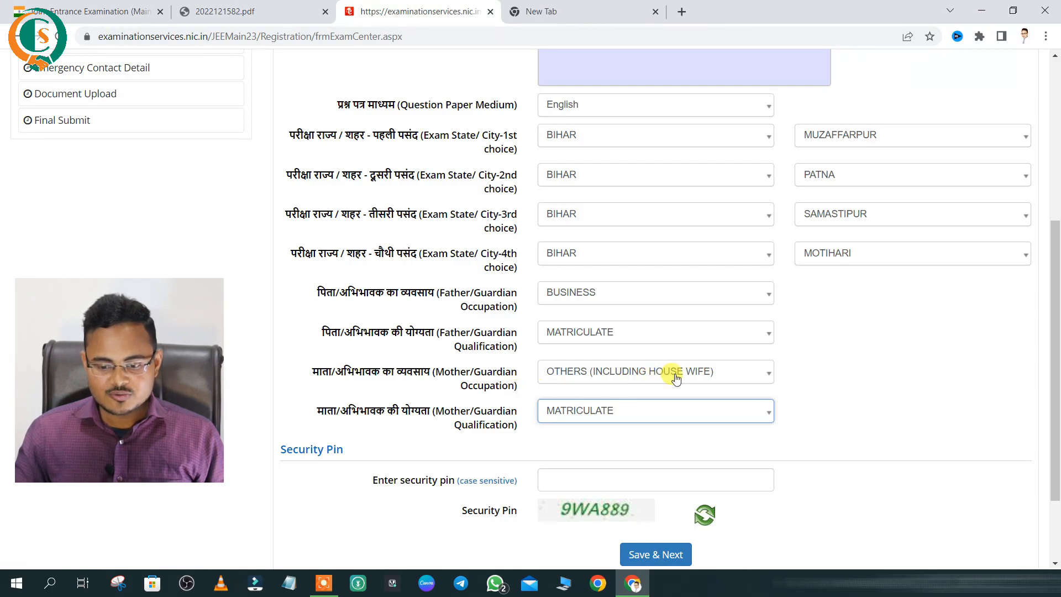
pyautogui.click(612, 374)
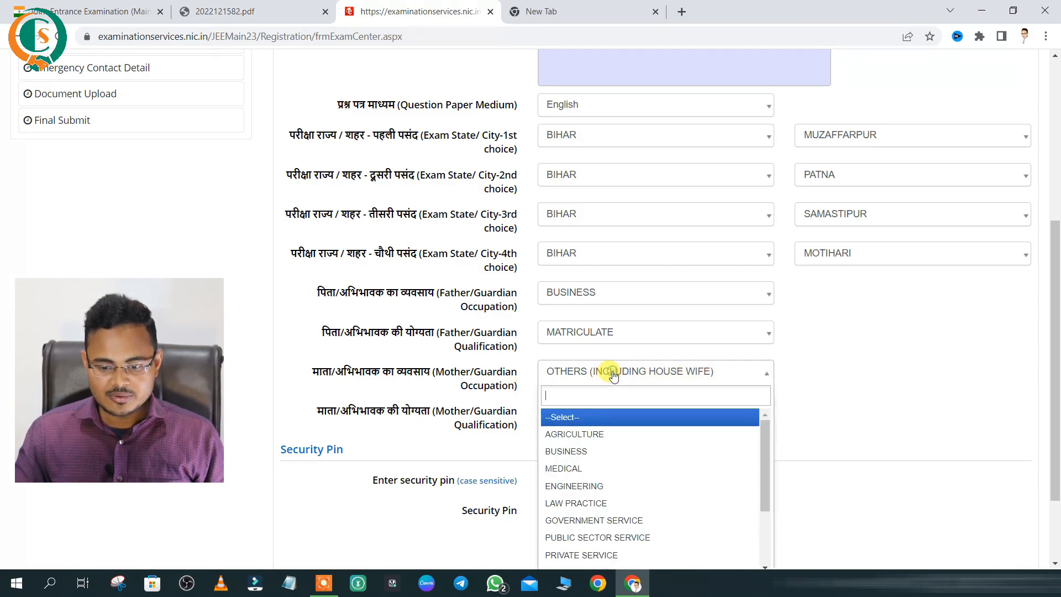
pyautogui.click(807, 388)
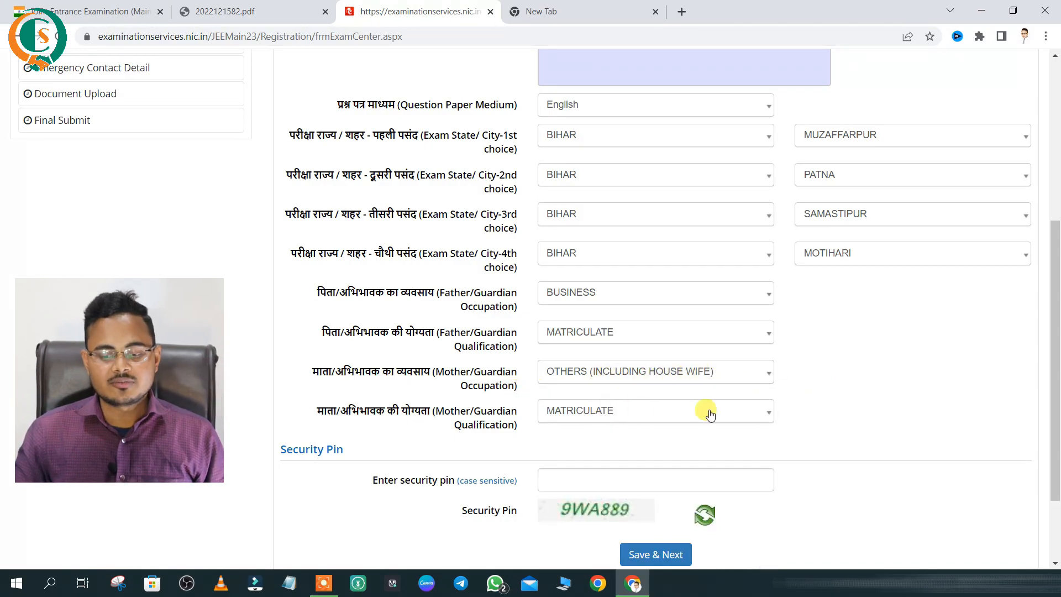
pyautogui.scroll(-2, 687, 422)
# Enter the security pin and save the exam and centre details, confirming with Yes
pyautogui.click(626, 371)
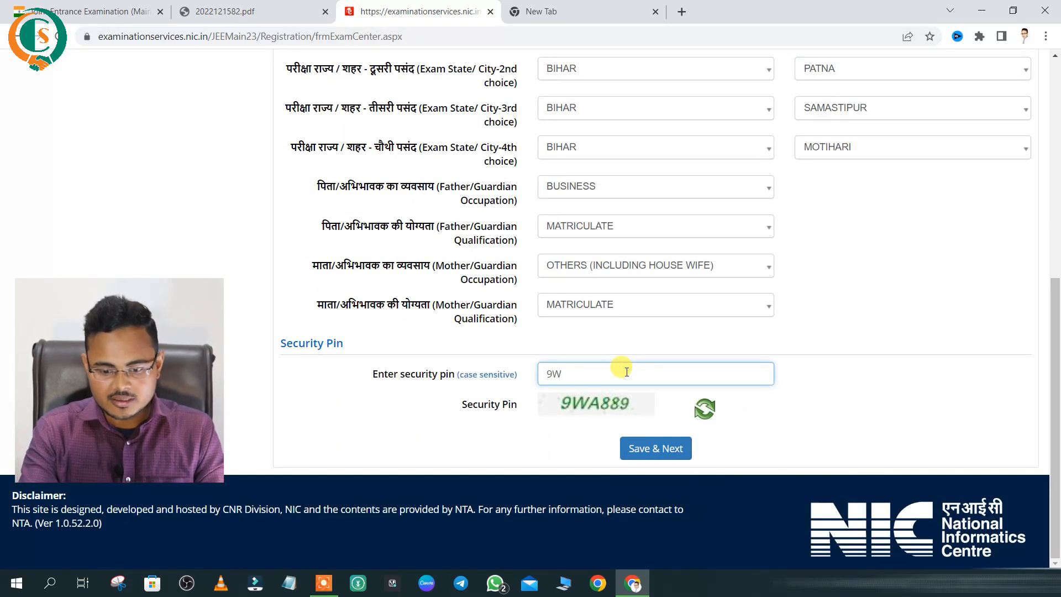
pyautogui.write('9WA889')
pyautogui.click(668, 449)
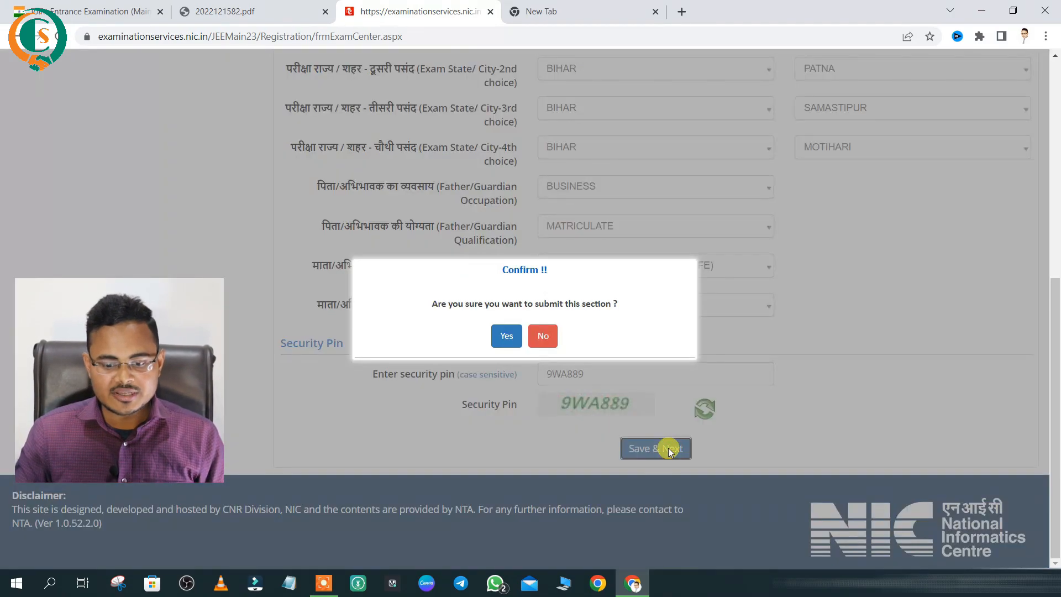
pyautogui.click(506, 335)
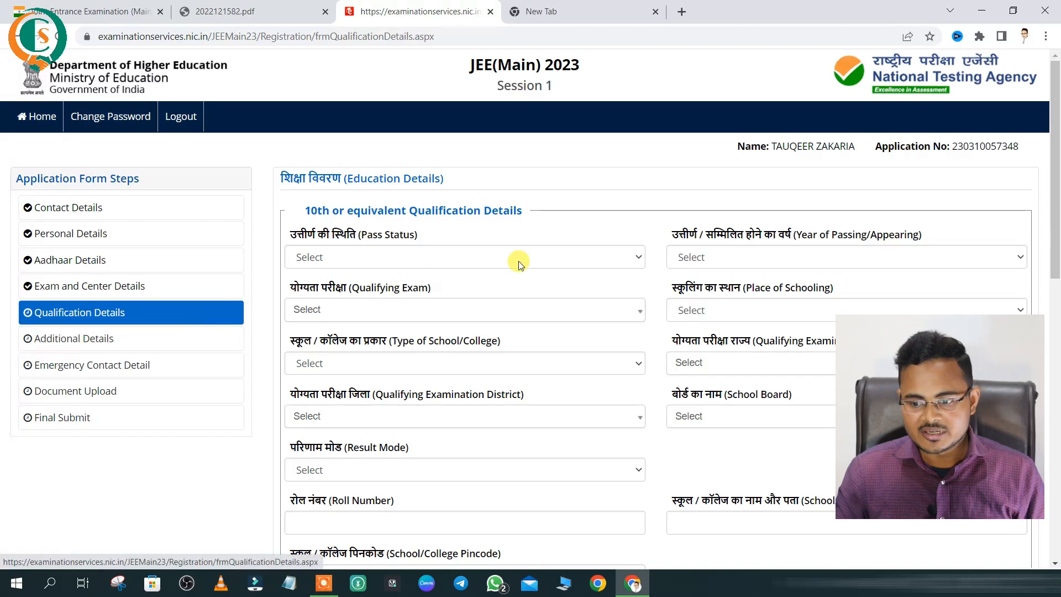
# Review the 10th (2020, 79.00%) and 12th (2022, 85.00%) details, keeping 10th status Passed
pyautogui.scroll(-1, 420, 298)
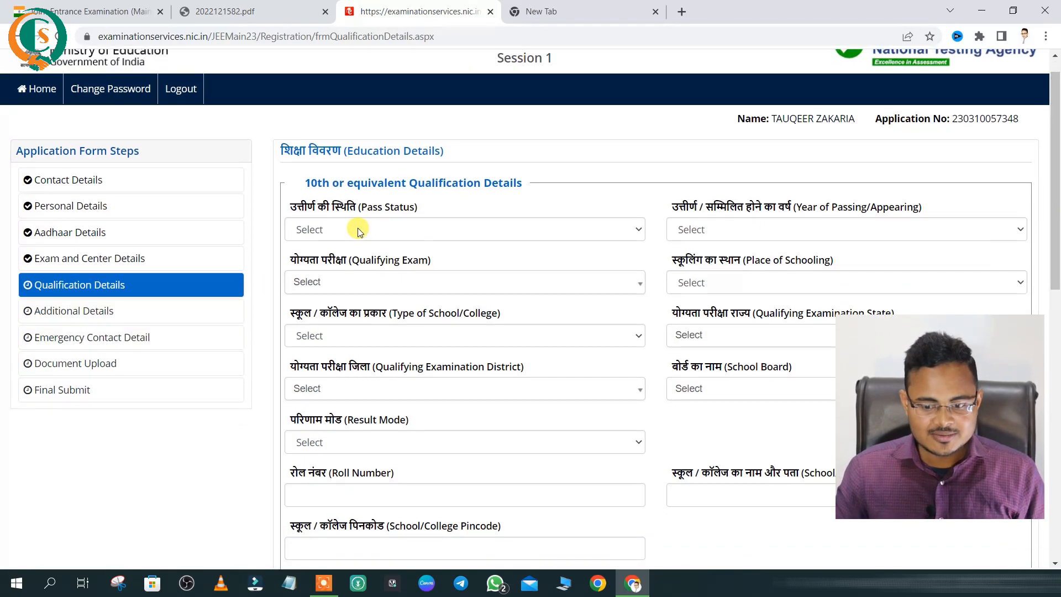
pyautogui.moveTo(1055, 193); pyautogui.dragTo(1056, 453)
pyautogui.scroll(15, 486, 243)
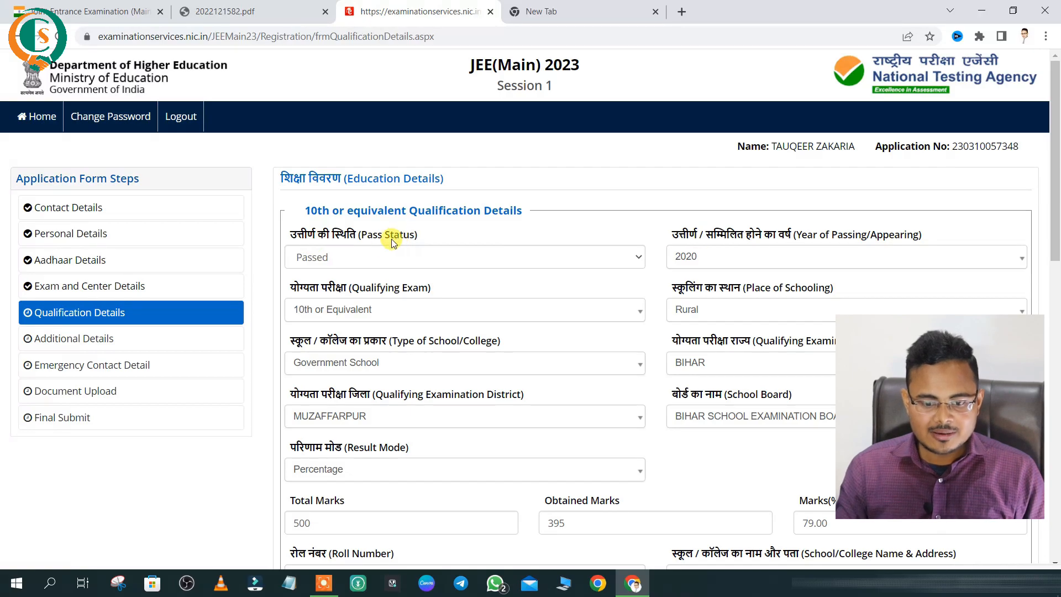
pyautogui.scroll(-1, 365, 256)
pyautogui.click(345, 187)
pyautogui.click(348, 190)
pyautogui.click(344, 189)
pyautogui.click(344, 195)
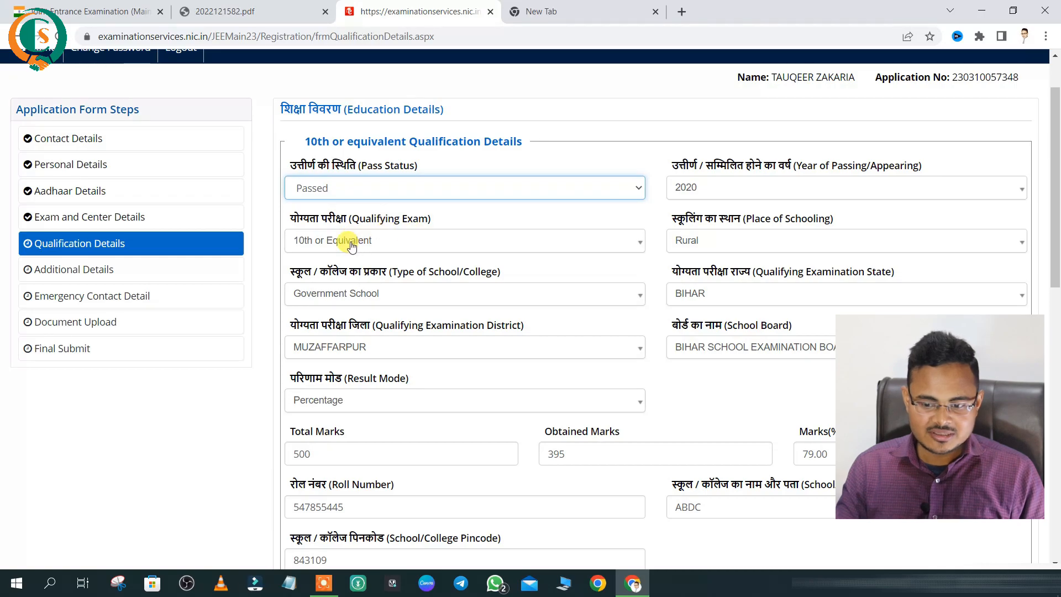
pyautogui.scroll(-1, 1056, 215)
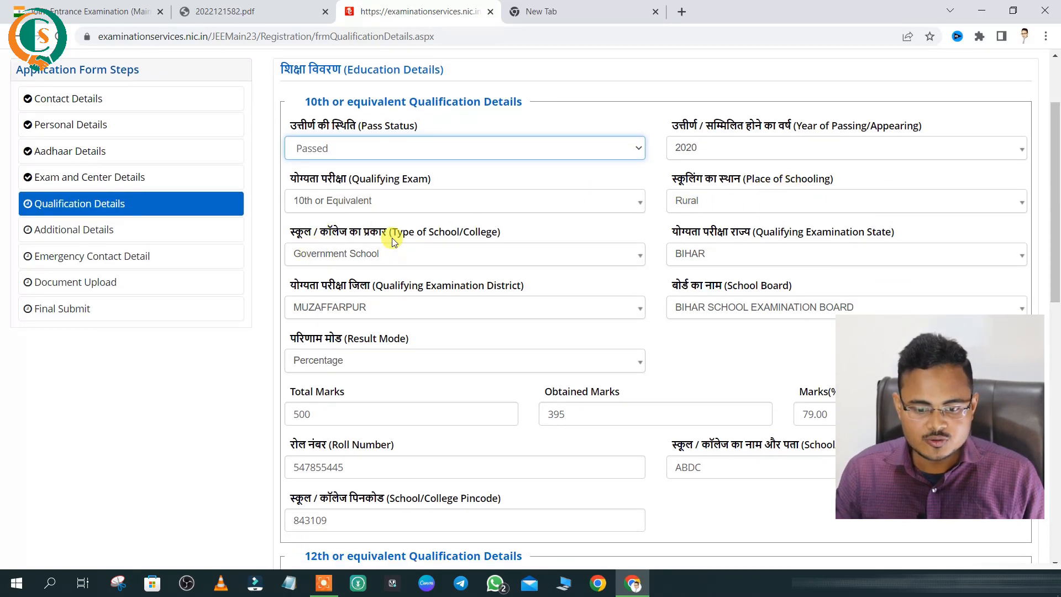
pyautogui.scroll(-1, 1057, 262)
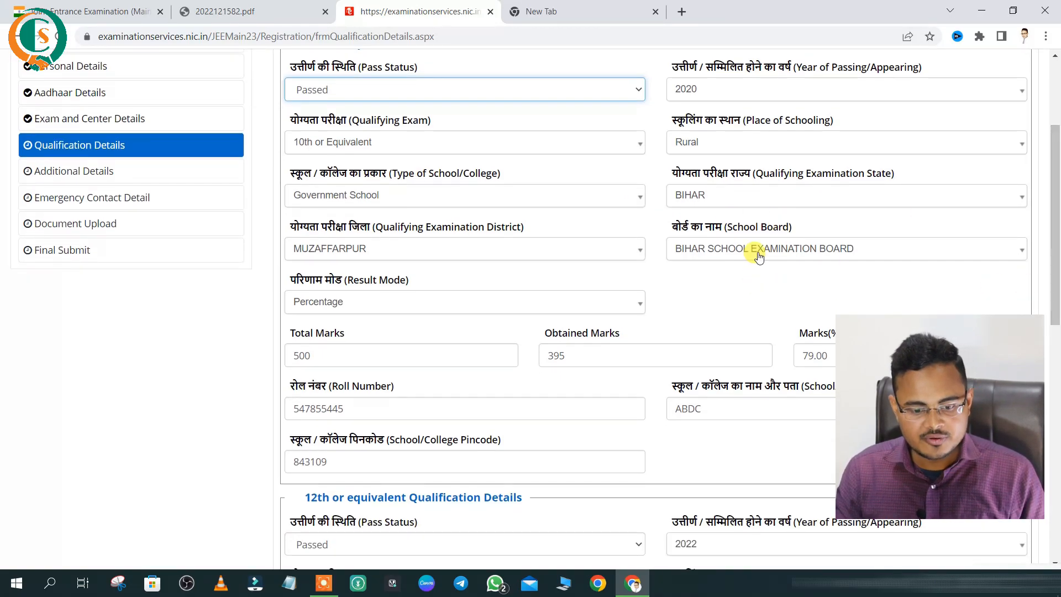
pyautogui.scroll(-2, 1055, 249)
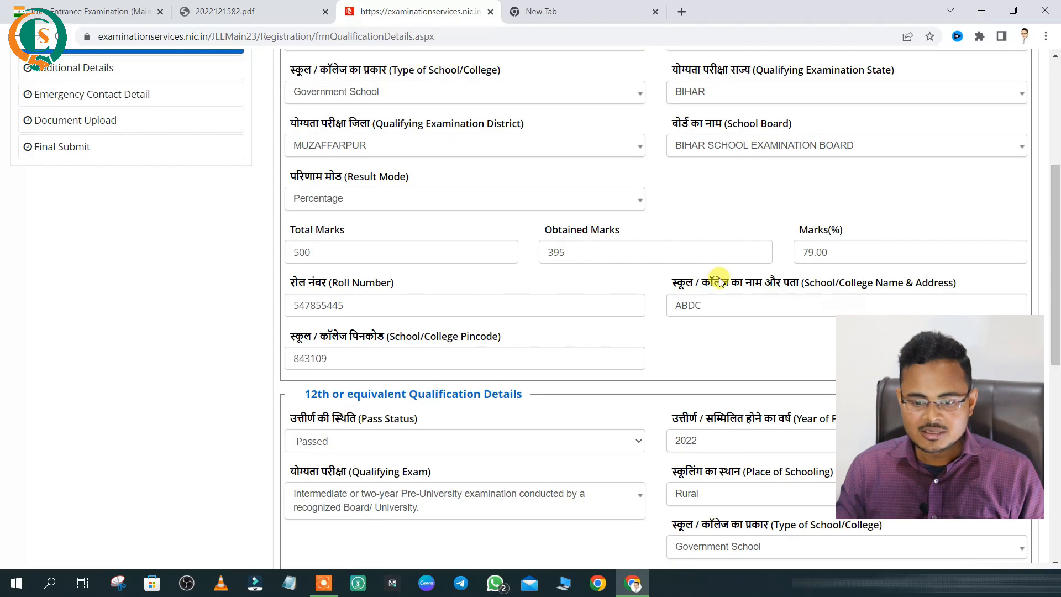
pyautogui.scroll(-2, 1042, 275)
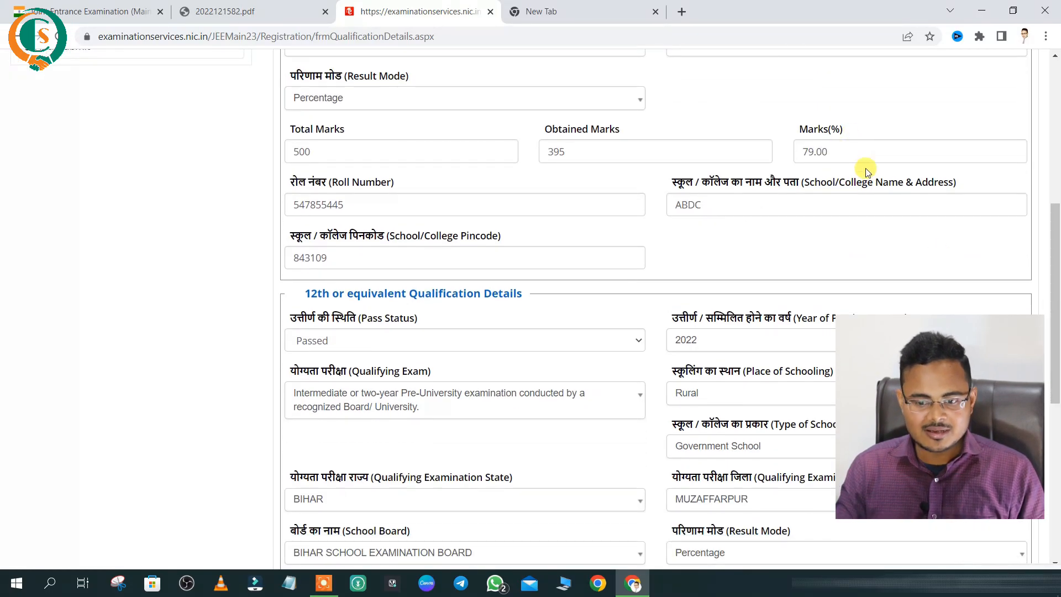
pyautogui.scroll(-1, 1000, 260)
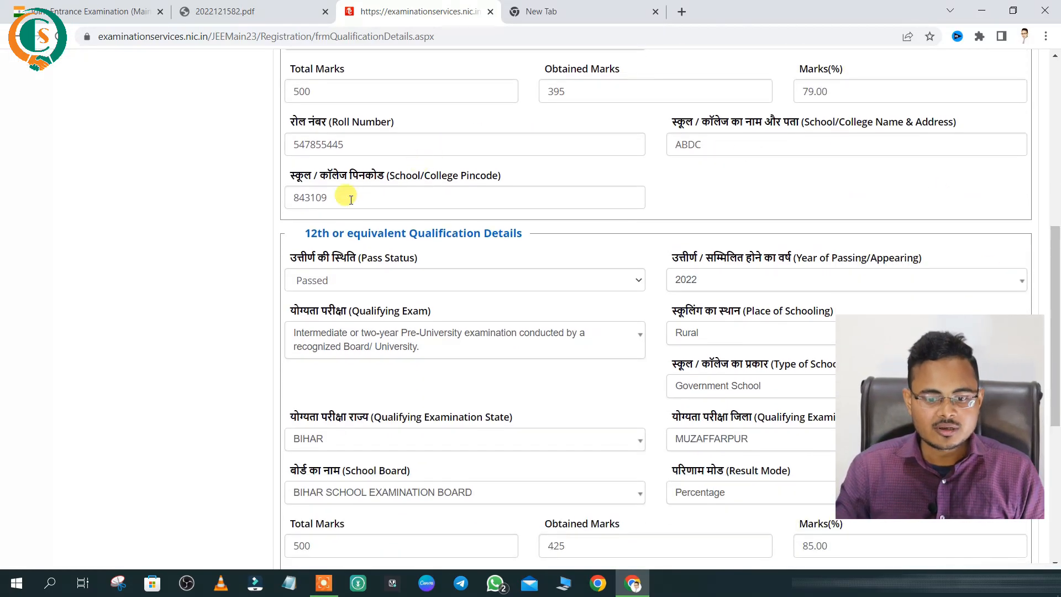
pyautogui.scroll(-2, 1055, 338)
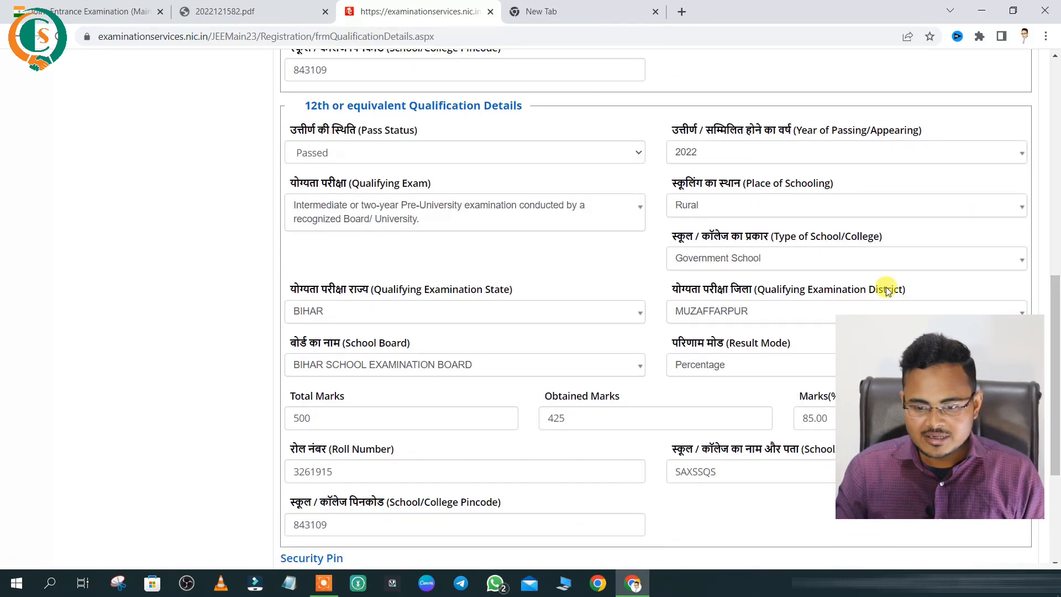
pyautogui.scroll(-1, 801, 260)
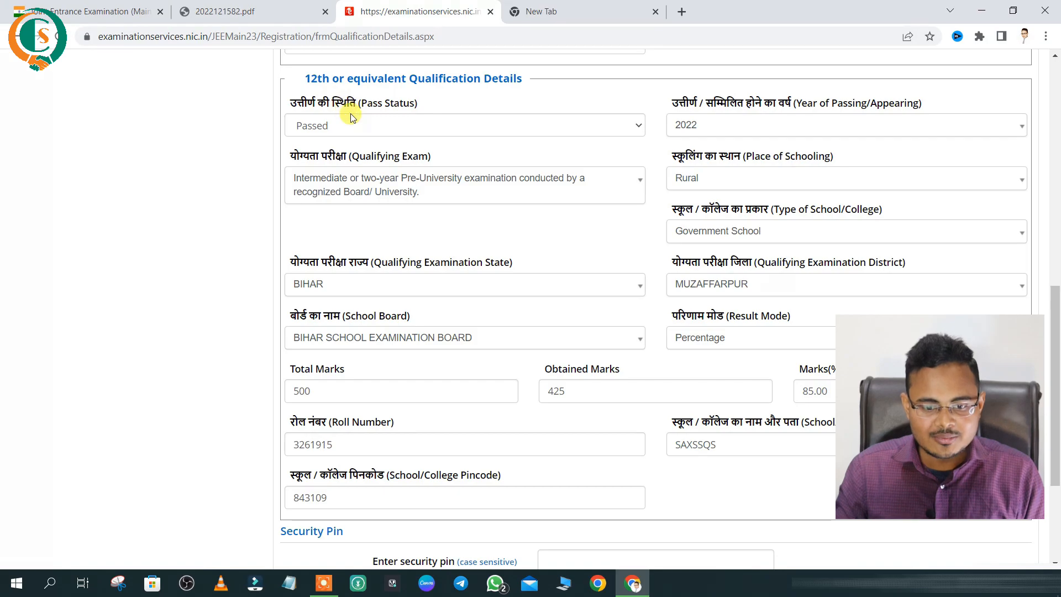
# Keep Passed as the 12th pass status and scroll to the form's end
pyautogui.click(381, 129)
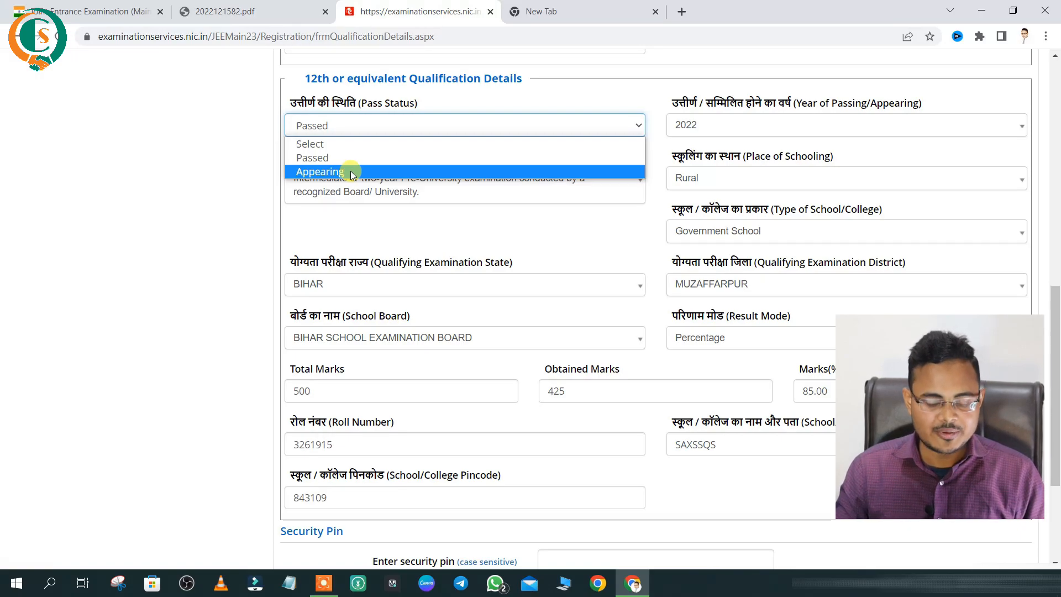
pyautogui.click(219, 136)
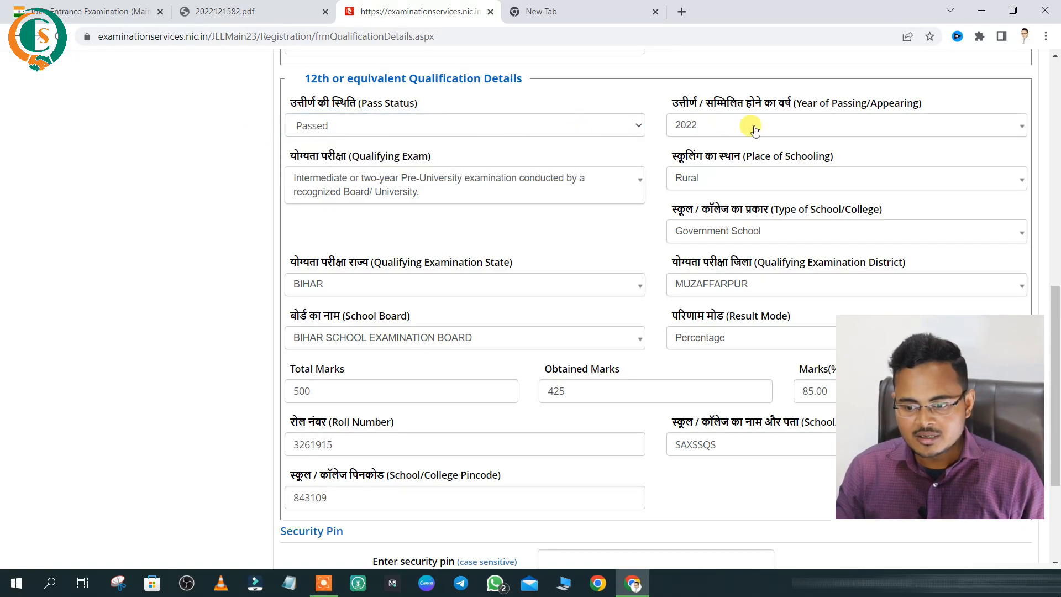
pyautogui.scroll(-1, 1056, 309)
pyautogui.scroll(-1, 1055, 320)
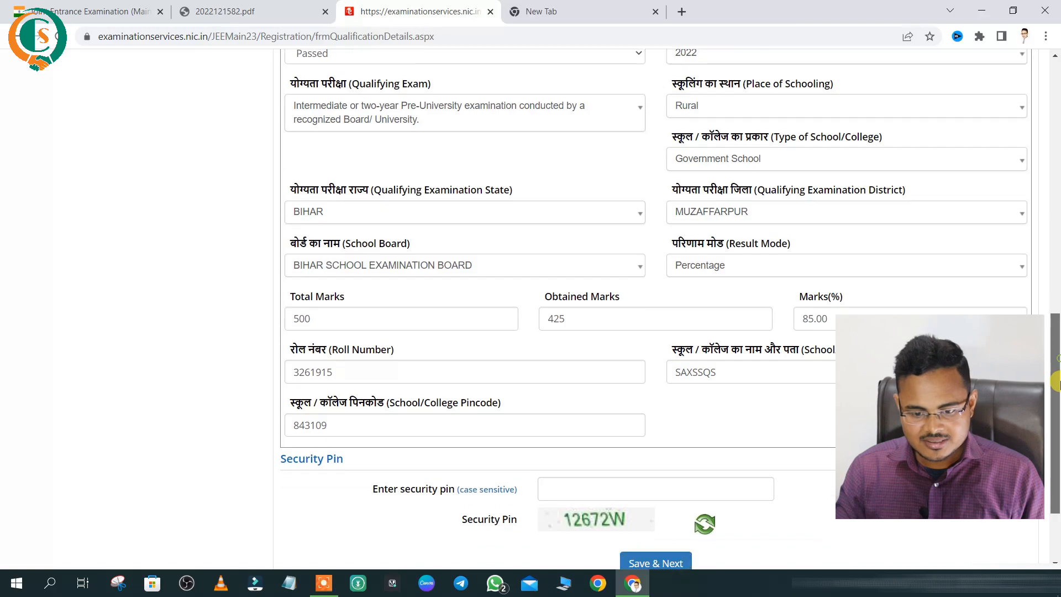
pyautogui.scroll(-1, 1056, 387)
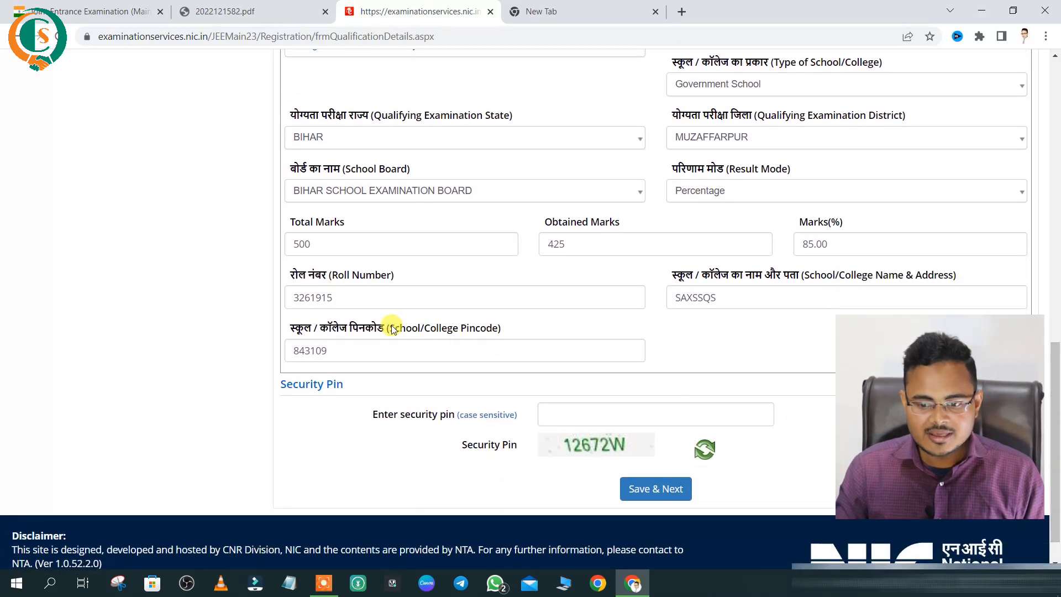
# Enter the security pin and save the Education Details, confirming with Yes
pyautogui.click(610, 422)
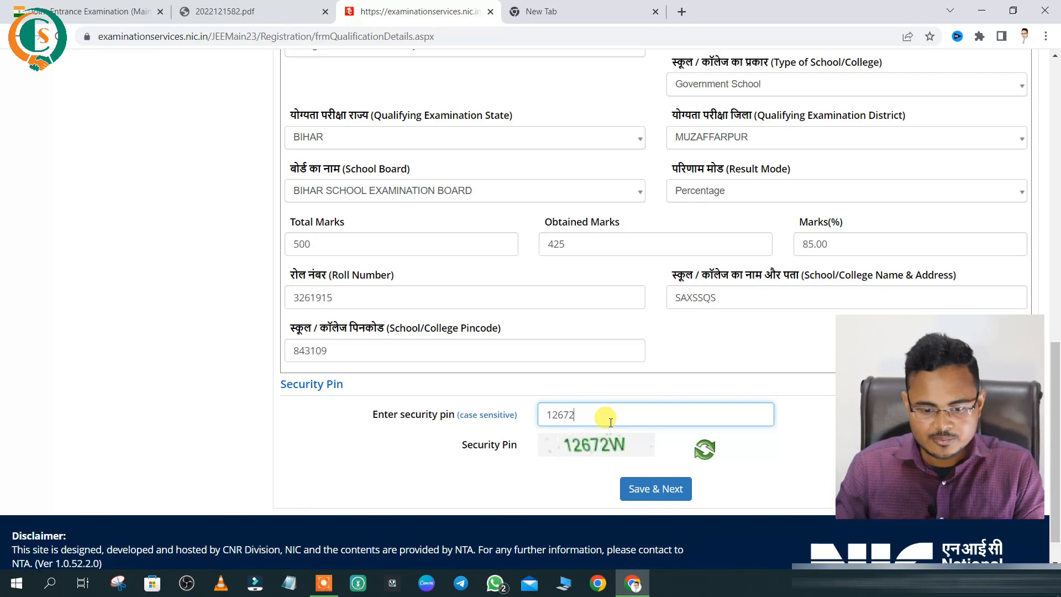
pyautogui.click(649, 496)
pyautogui.click(506, 335)
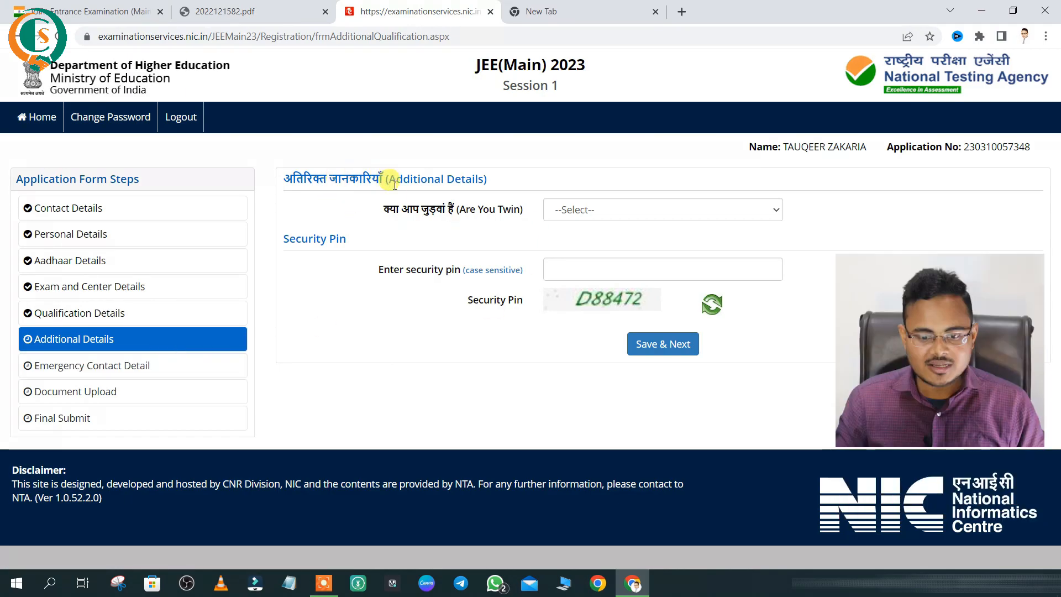
# Answer No to the twin question, enter the security pin, and save Additional Details
pyautogui.click(575, 210)
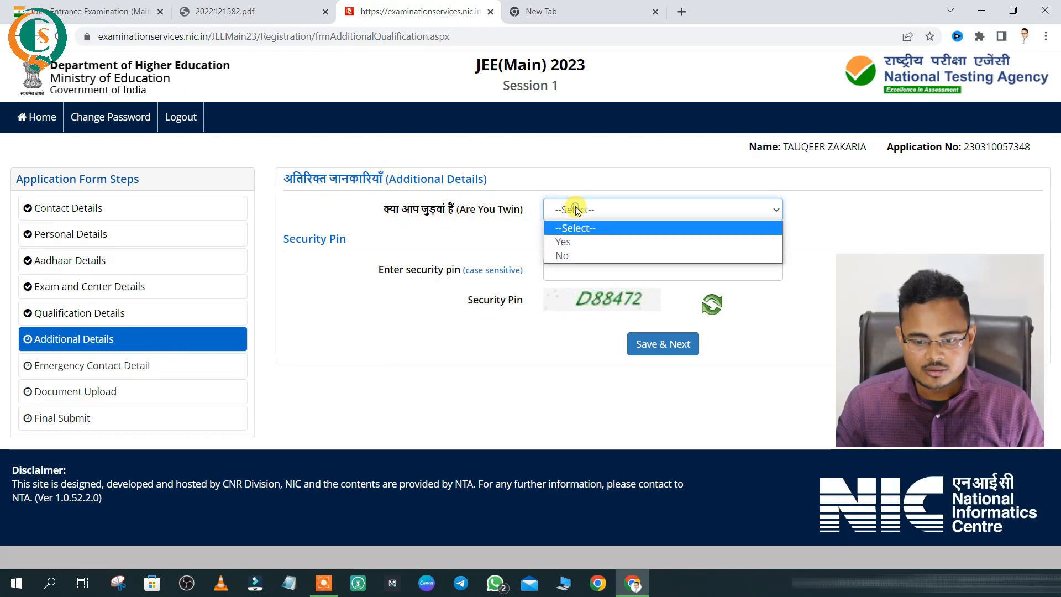
pyautogui.click(574, 254)
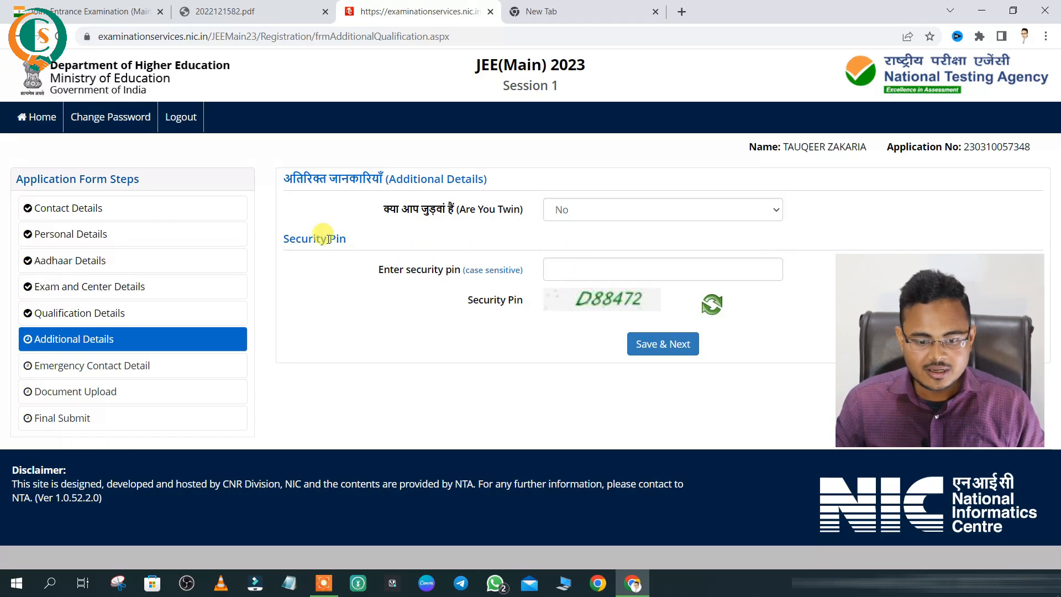
pyautogui.click(609, 267)
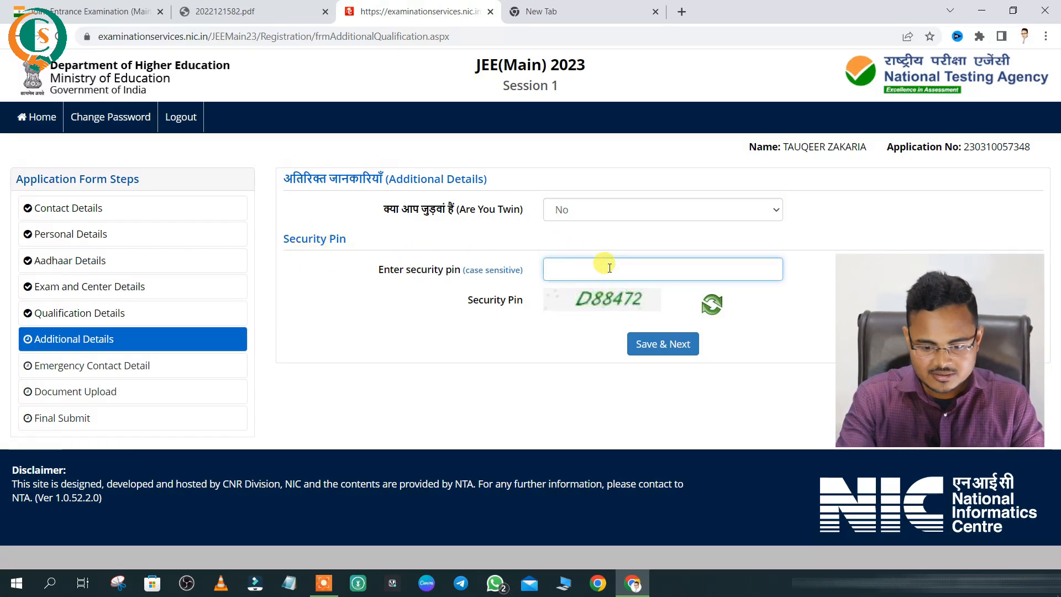
pyautogui.write('D88472')
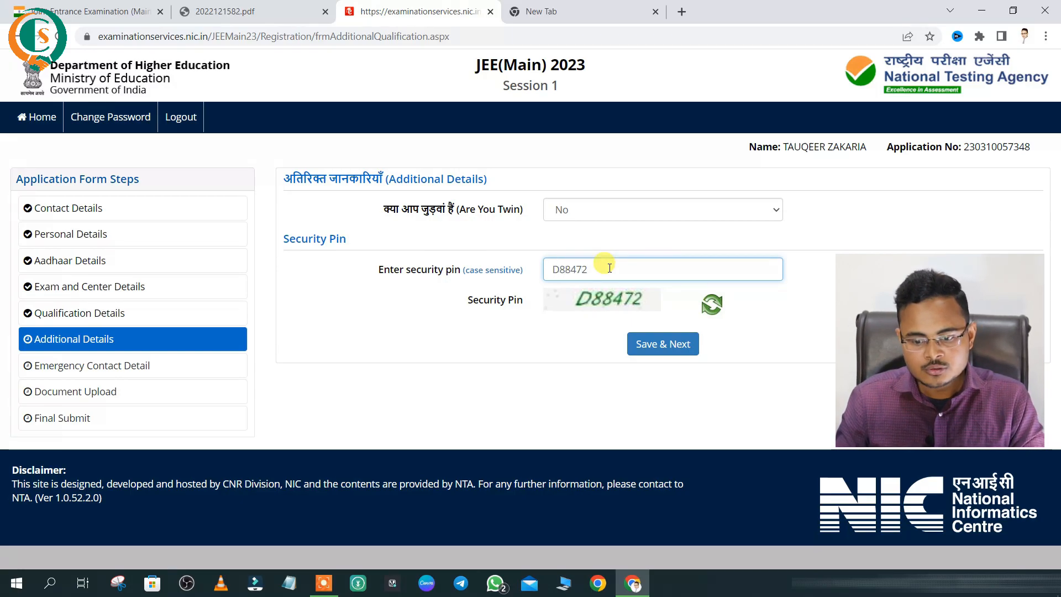
pyautogui.click(661, 342)
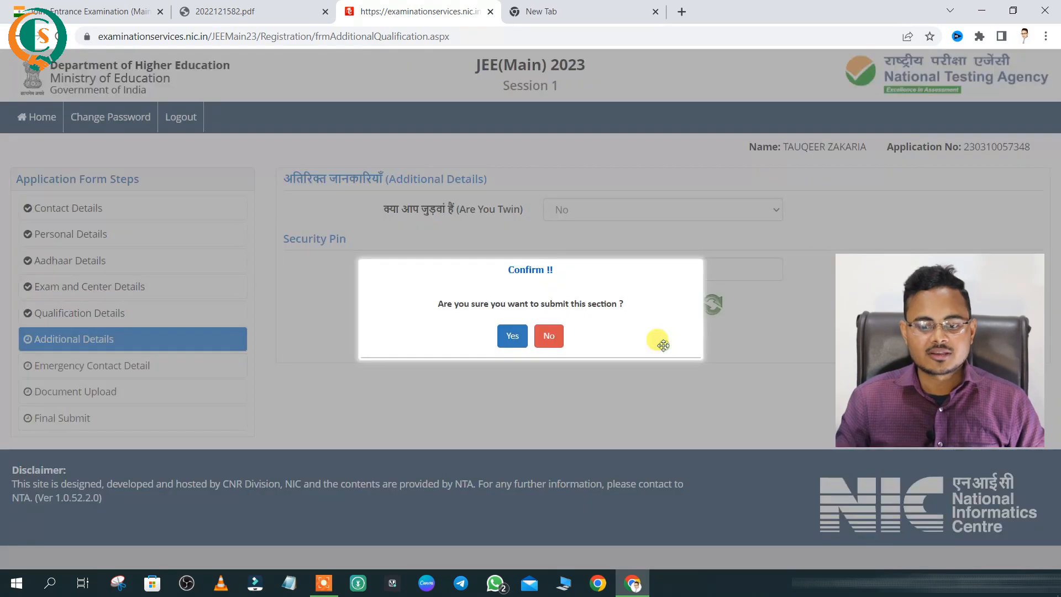
pyautogui.click(515, 342)
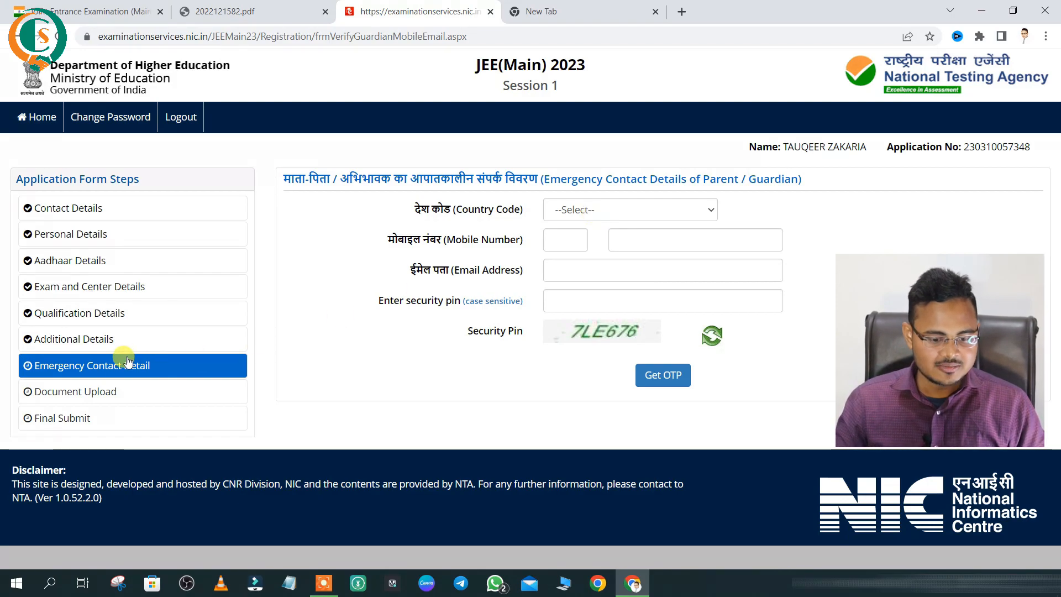
# Set the emergency contact's country code to India and begin entering the parent's mobile number
pyautogui.click(570, 213)
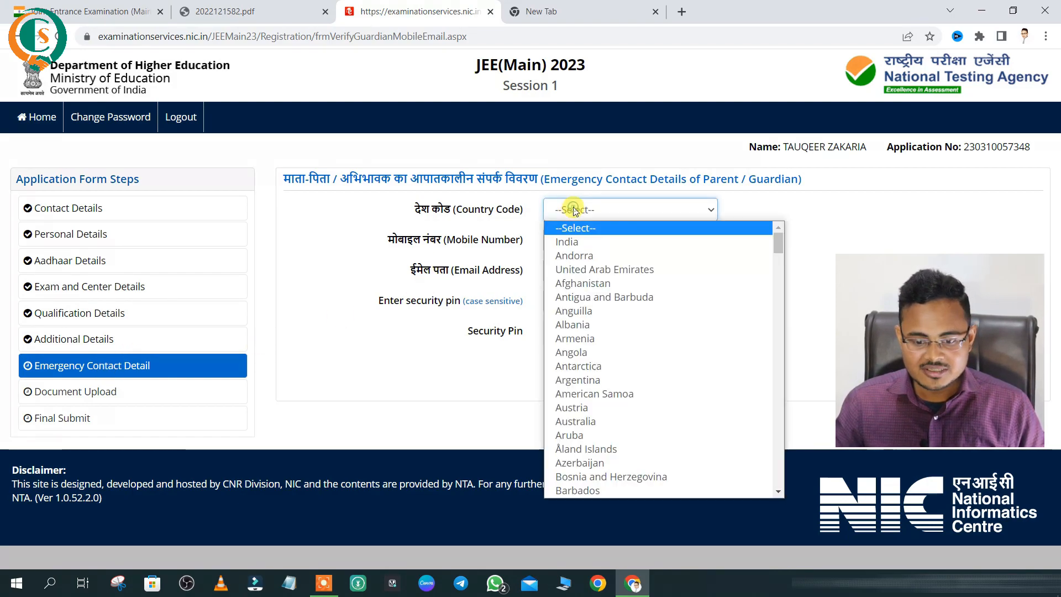
pyautogui.click(584, 239)
pyautogui.click(640, 240)
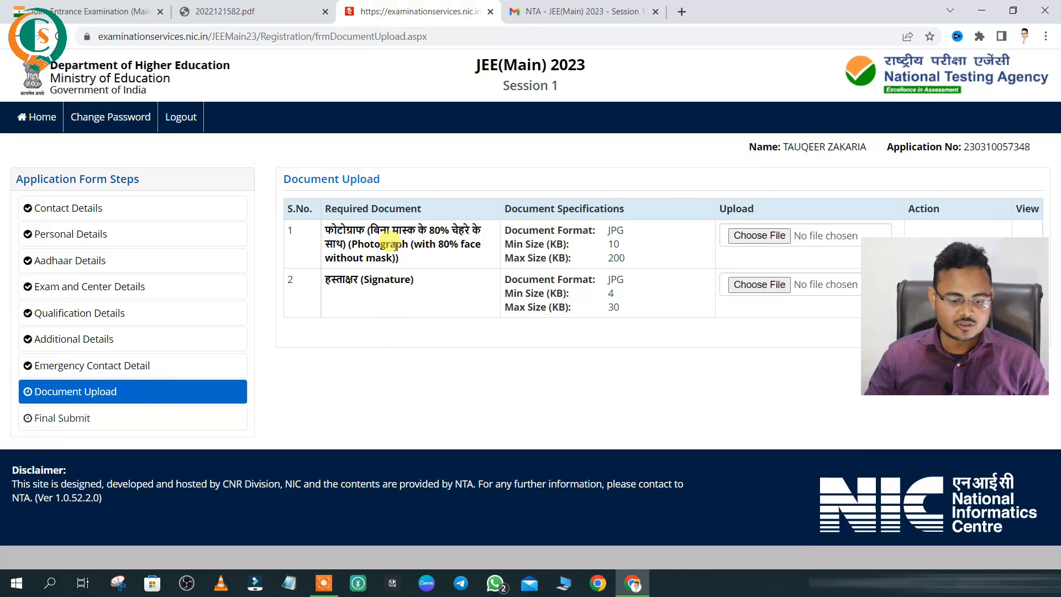
# Review the JPG size limits: photograph 10–200 KB and signature 4–30 KB
pyautogui.moveTo(346, 243); pyautogui.dragTo(408, 260)
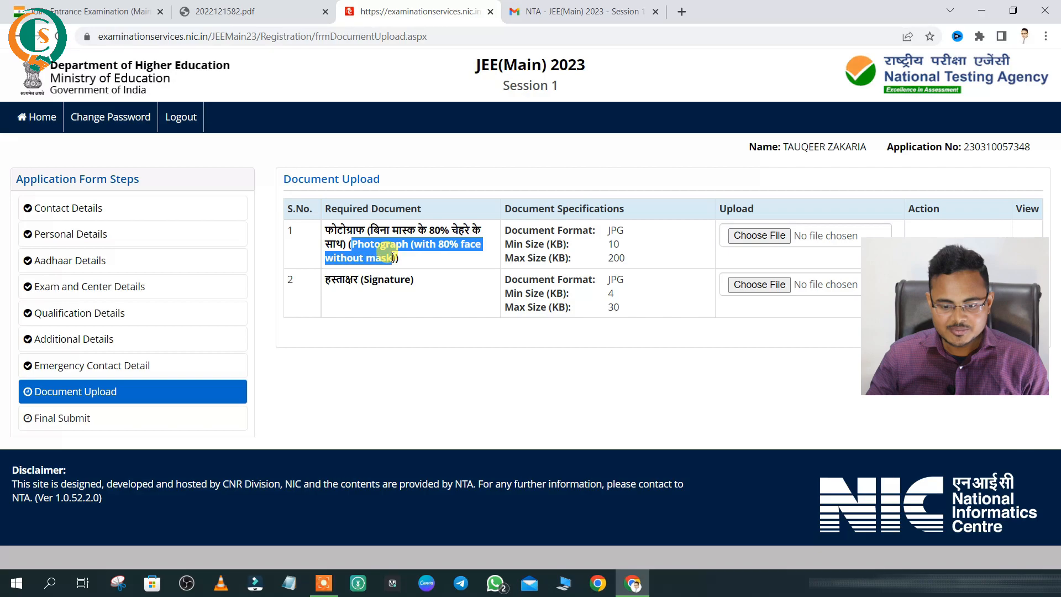
pyautogui.click(403, 259)
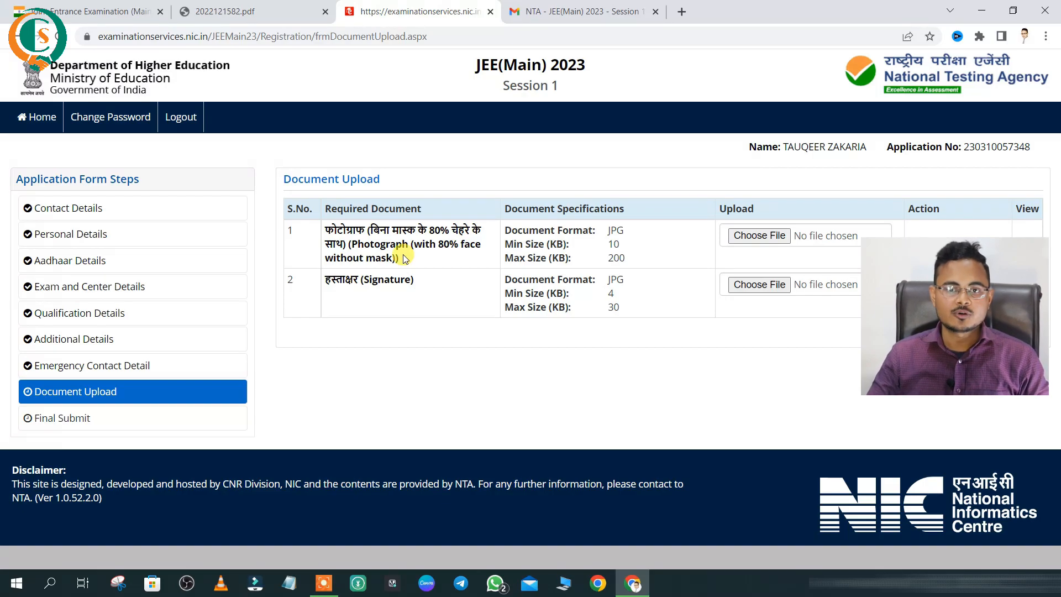
pyautogui.moveTo(367, 282); pyautogui.dragTo(485, 277)
pyautogui.moveTo(607, 242); pyautogui.dragTo(626, 259)
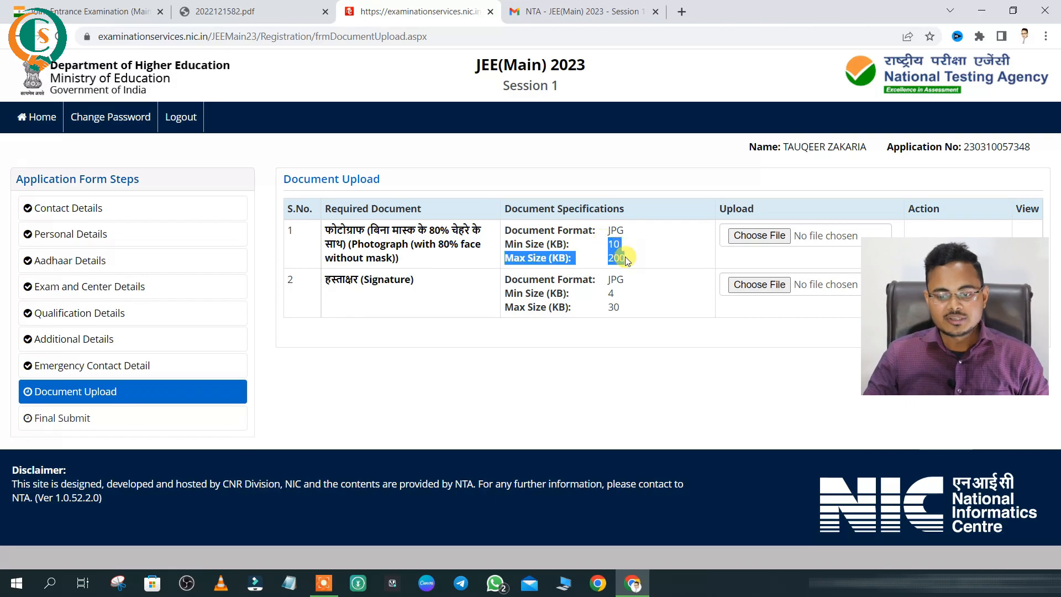
pyautogui.click(610, 294)
pyautogui.moveTo(614, 298); pyautogui.dragTo(701, 300)
pyautogui.click(747, 375)
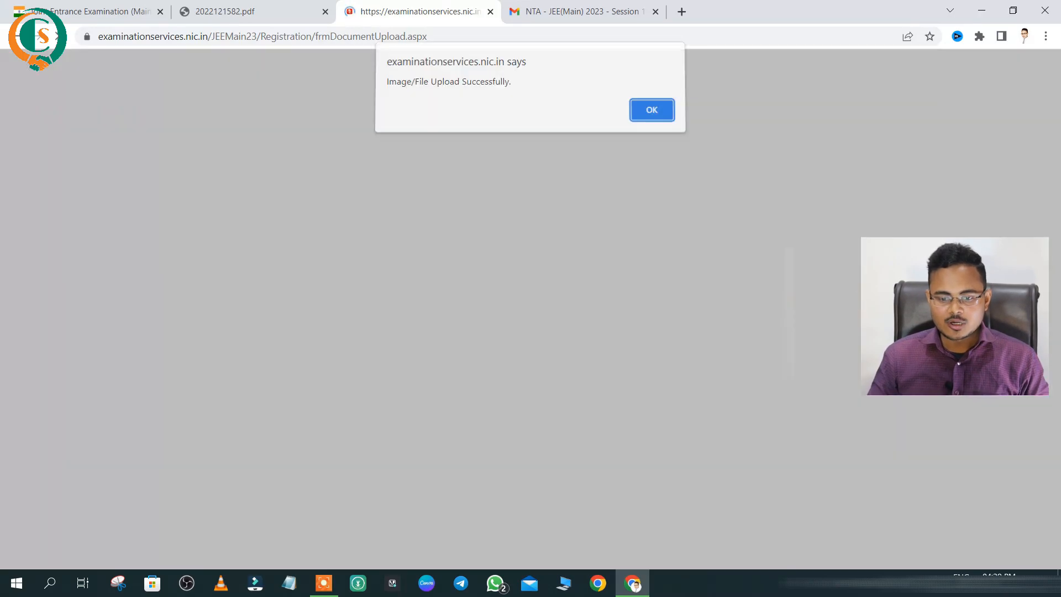
# Upload 'Untitled design (2) (1)' as the signature, zoomed out and repositioned to fit the 256×64 frame
pyautogui.click(645, 115)
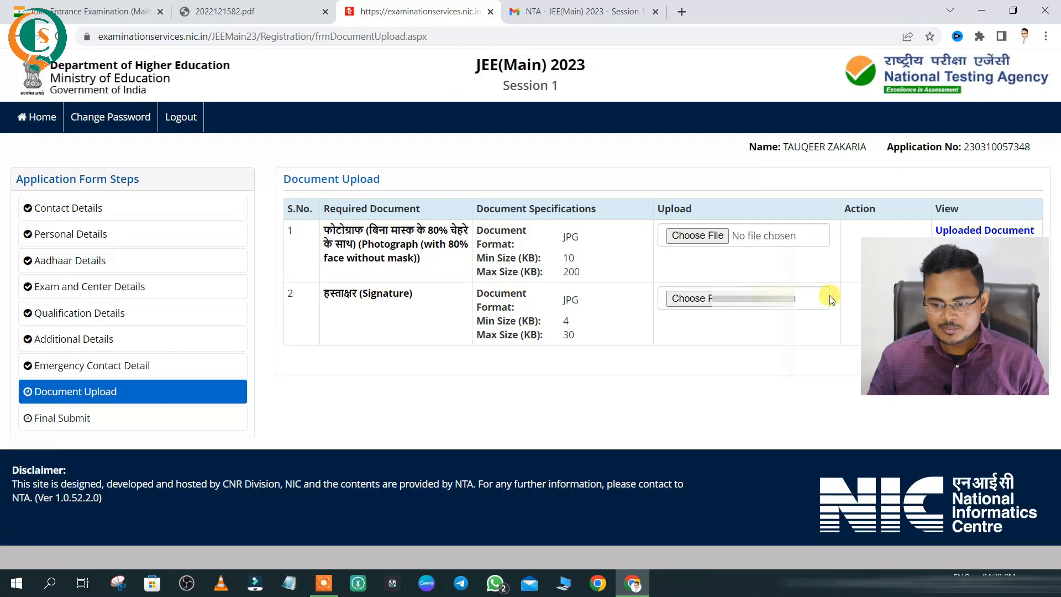
pyautogui.click(733, 301)
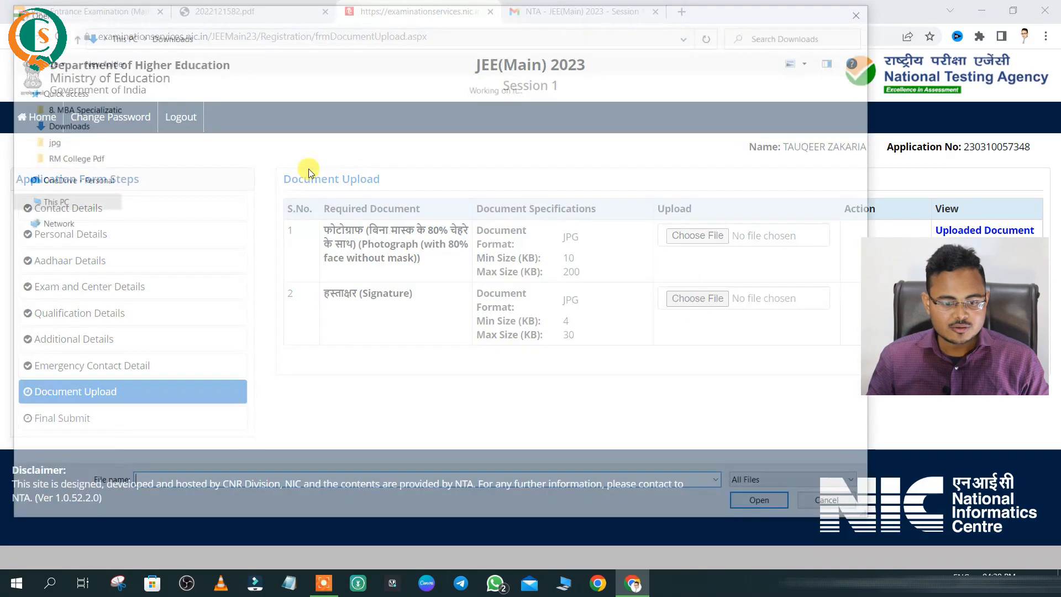
pyautogui.click(237, 387)
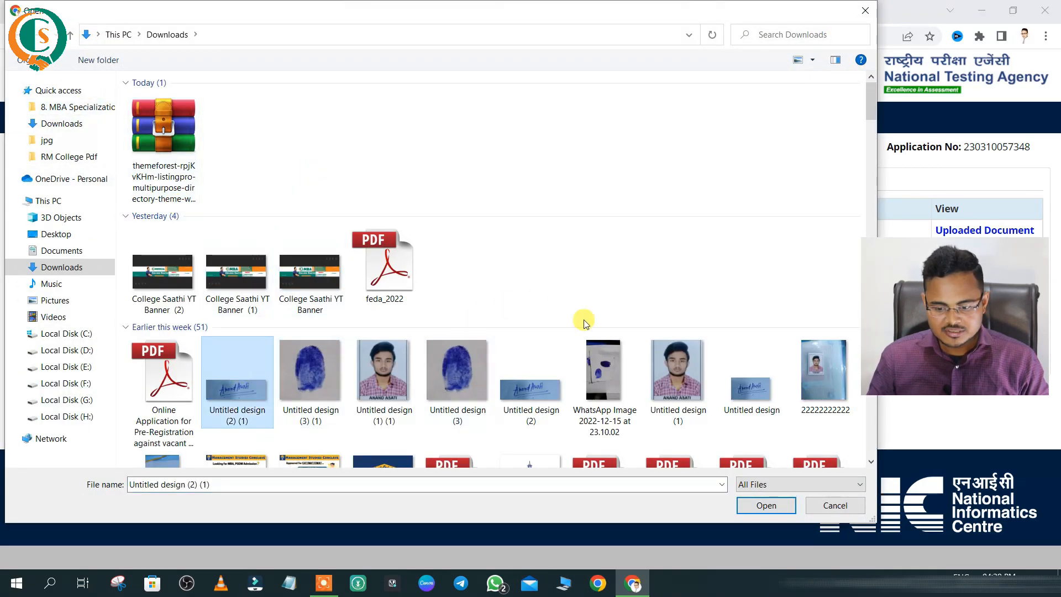
pyautogui.click(765, 505)
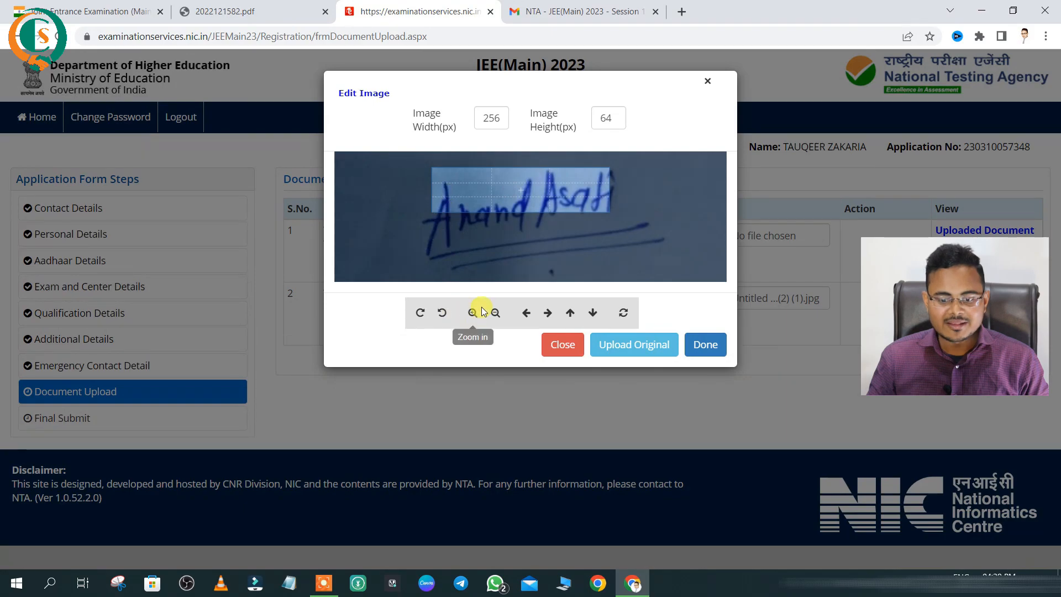
pyautogui.click(493, 313)
pyautogui.click(493, 312)
pyautogui.click(493, 313)
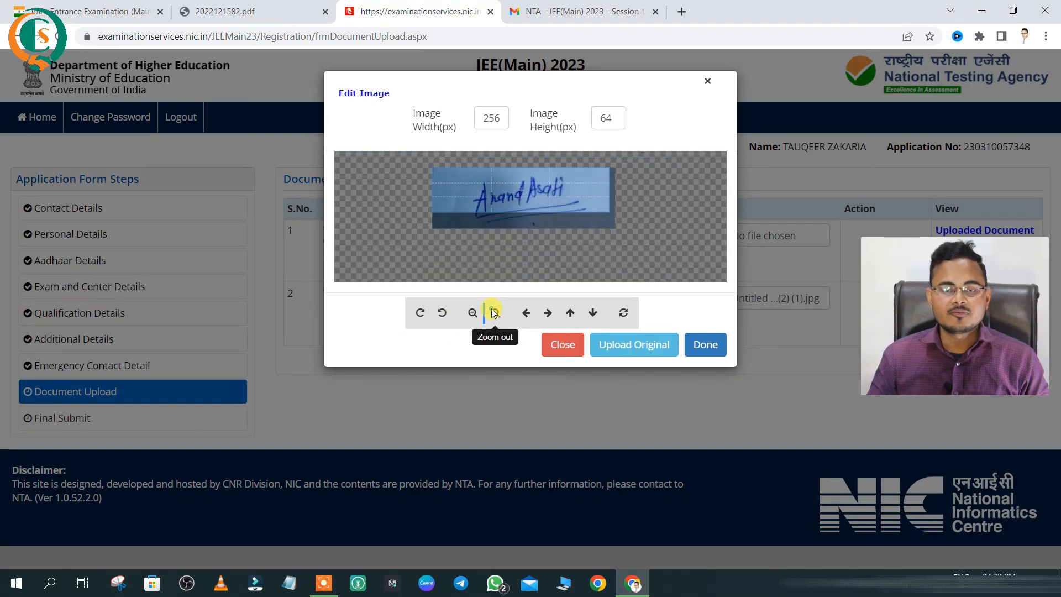
pyautogui.click(492, 312)
pyautogui.moveTo(508, 208); pyautogui.dragTo(507, 203)
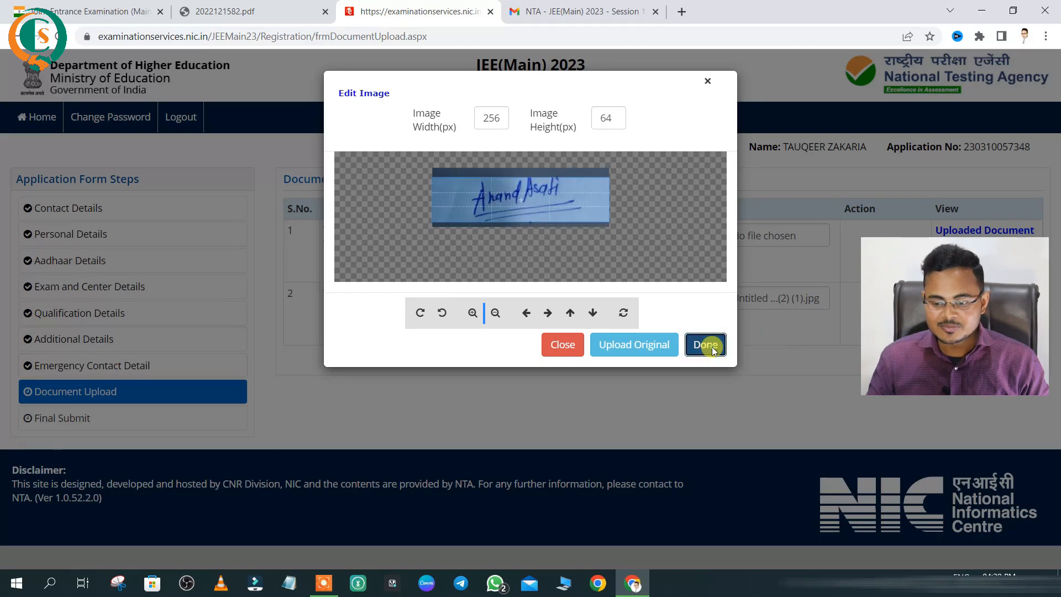
pyautogui.click(708, 345)
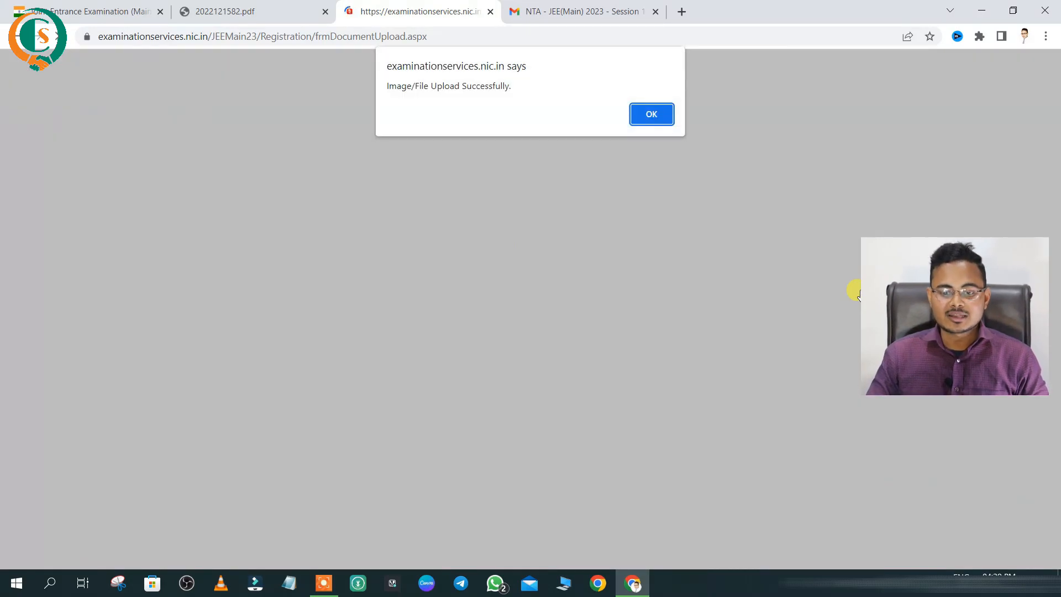
pyautogui.click(640, 114)
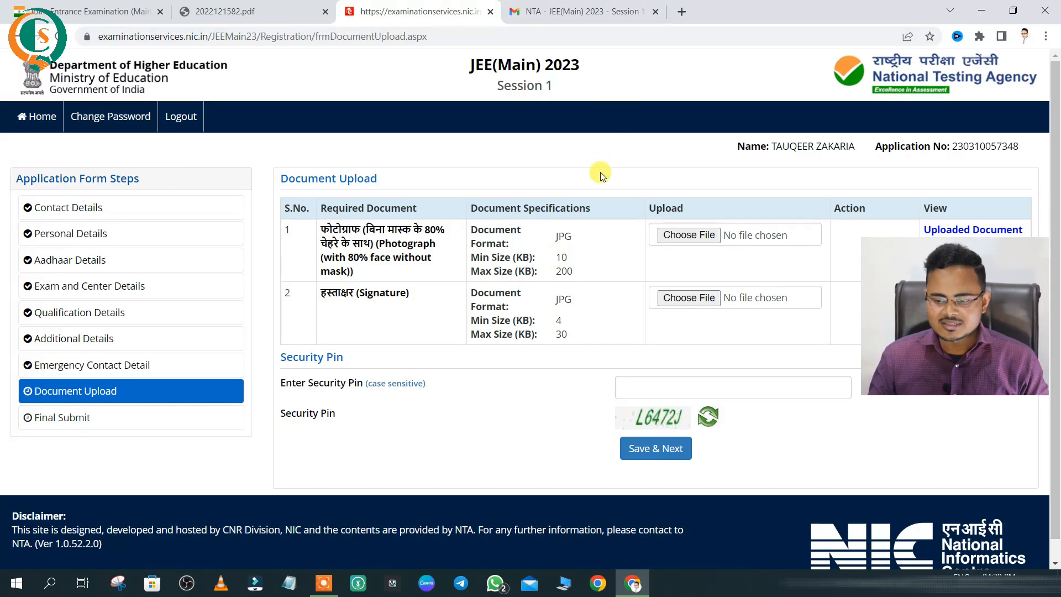
# Enter the security pin, then Save & Next and confirm submitting the Document Upload form
pyautogui.scroll(-1, 723, 404)
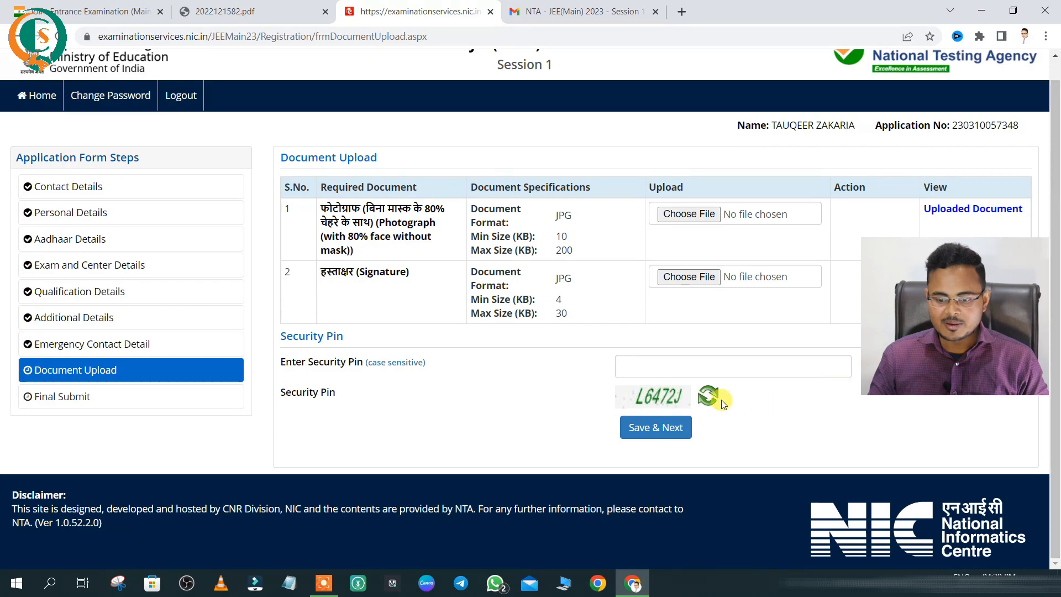
pyautogui.click(705, 368)
pyautogui.write('l')
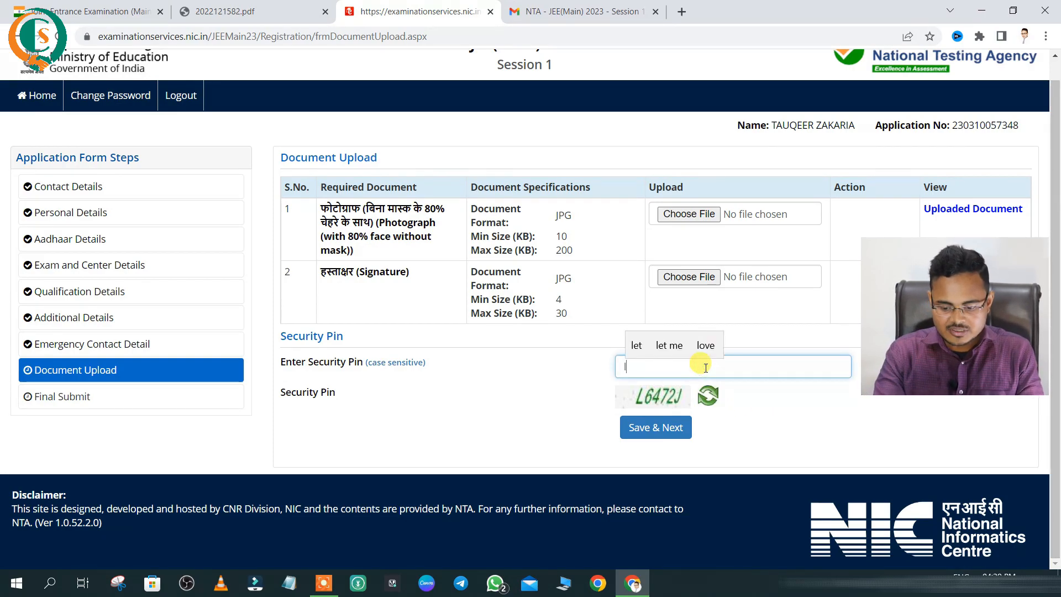
pyautogui.press('BackSpace')
pyautogui.write('l')
pyautogui.press('BackSpace')
pyautogui.write('L6472J')
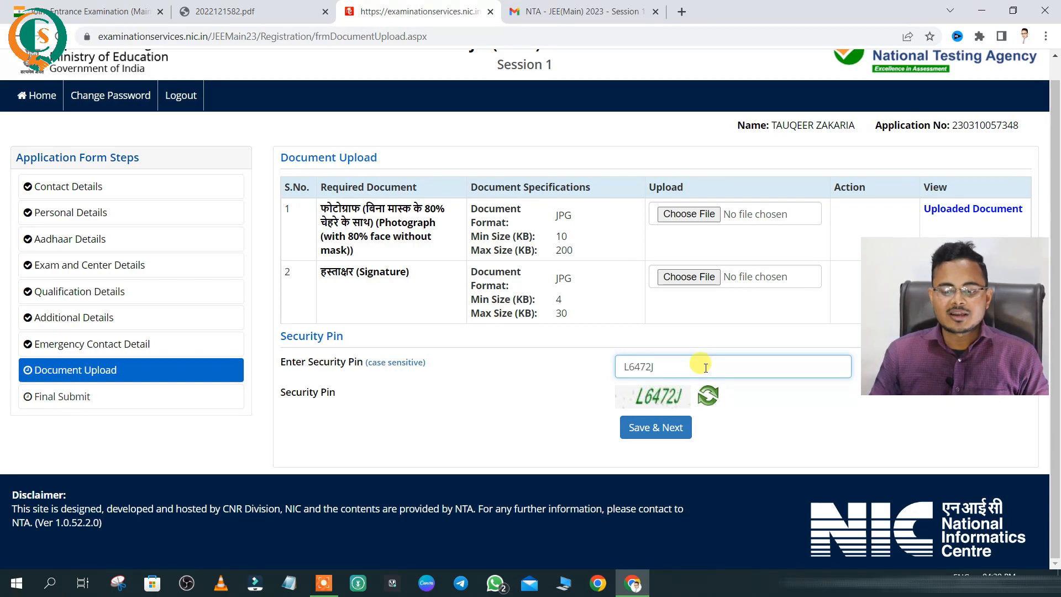
pyautogui.click(670, 430)
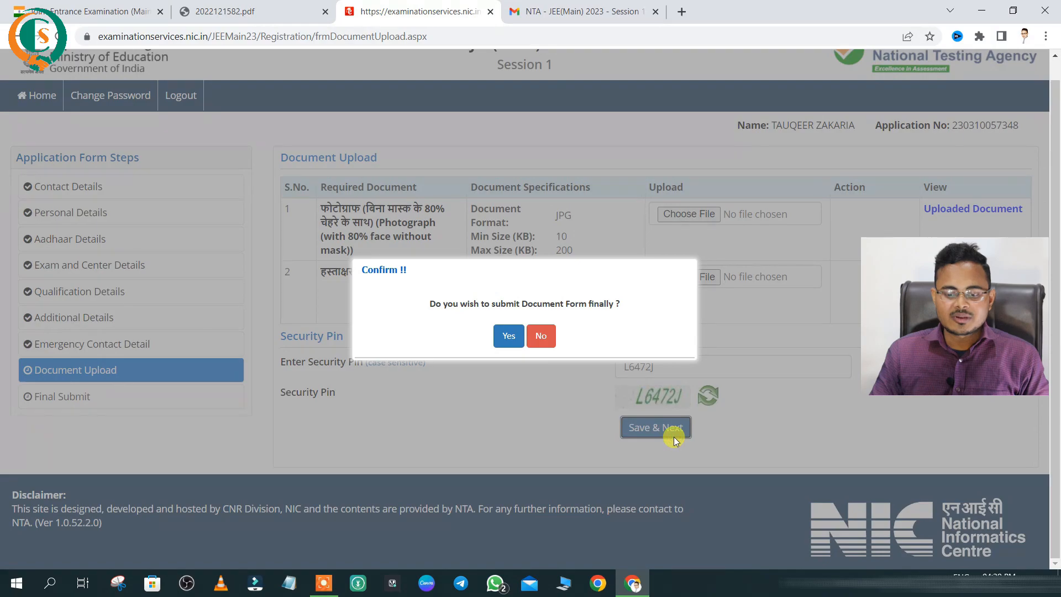
pyautogui.click(512, 338)
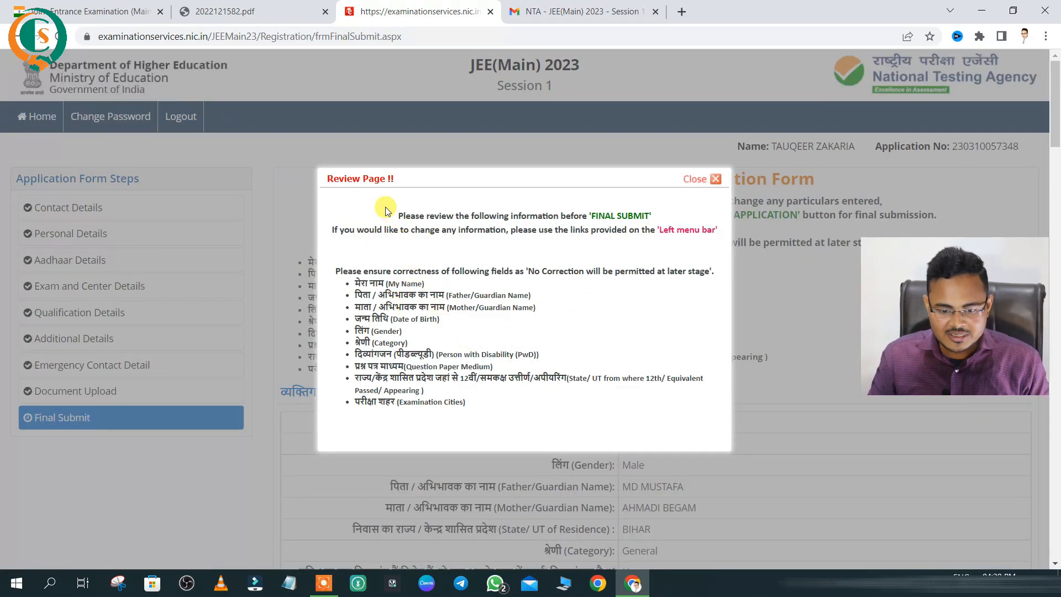
# Close the review notice and tick My Name, Date of Birth, PwD status and Examination Cities
pyautogui.moveTo(395, 211); pyautogui.dragTo(633, 218)
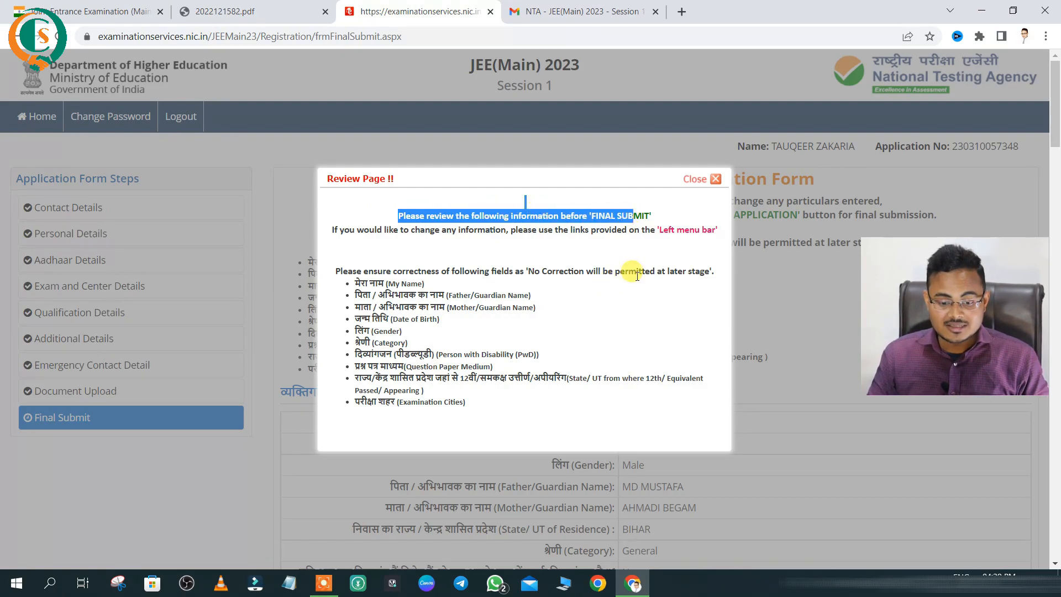
pyautogui.click(715, 179)
pyautogui.moveTo(1055, 99); pyautogui.dragTo(1055, 508)
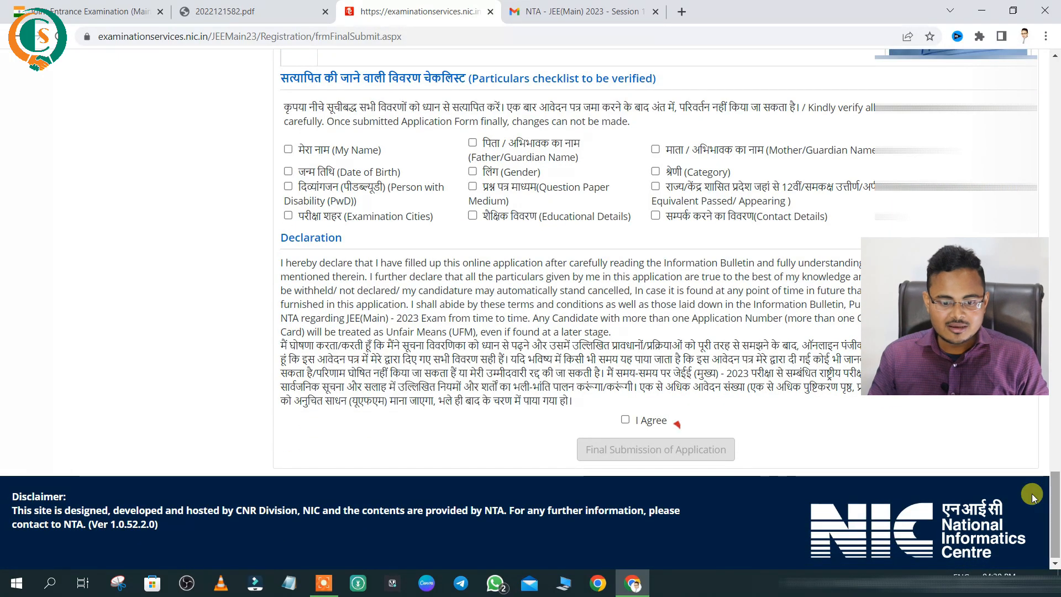
pyautogui.click(288, 150)
pyautogui.click(288, 172)
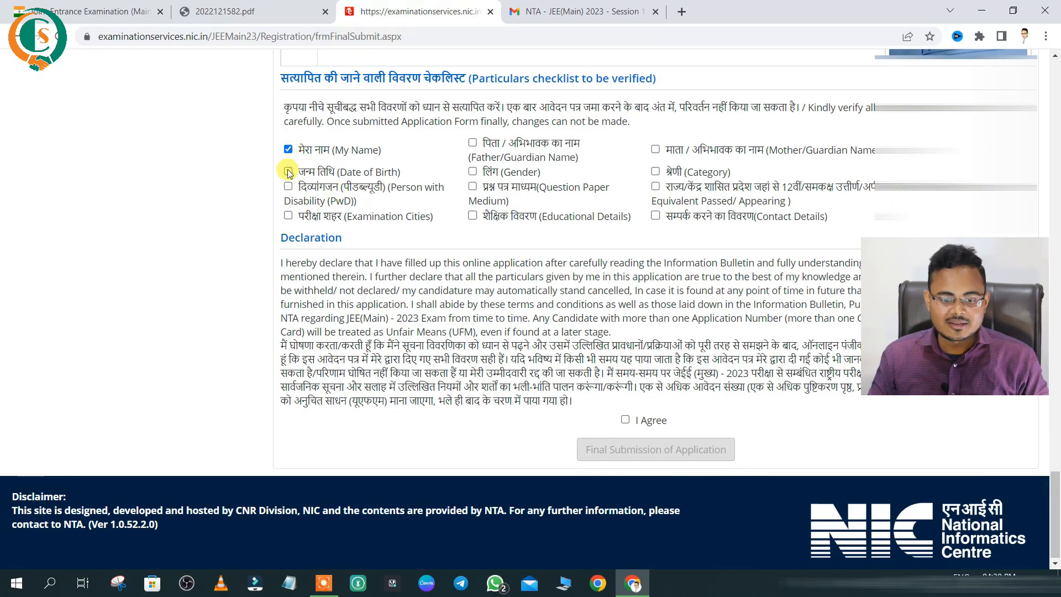
pyautogui.click(287, 186)
pyautogui.click(288, 215)
# Tick Father/Guardian Name, Gender, Question Paper Medium and Educational Details as verified
pyautogui.click(472, 143)
pyautogui.click(472, 171)
pyautogui.click(473, 186)
pyautogui.click(473, 215)
# Tick Mother/Guardian Name, Category, 12th passed state, Contact Details and the I Agree declaration
pyautogui.click(655, 149)
pyautogui.click(655, 172)
pyautogui.click(656, 187)
pyautogui.click(655, 215)
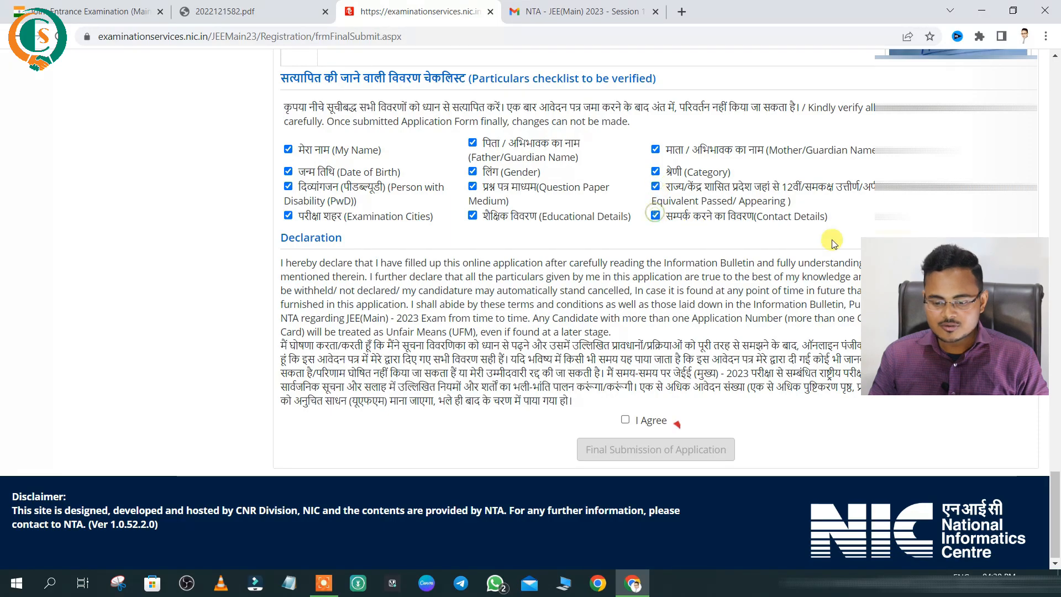
pyautogui.click(625, 419)
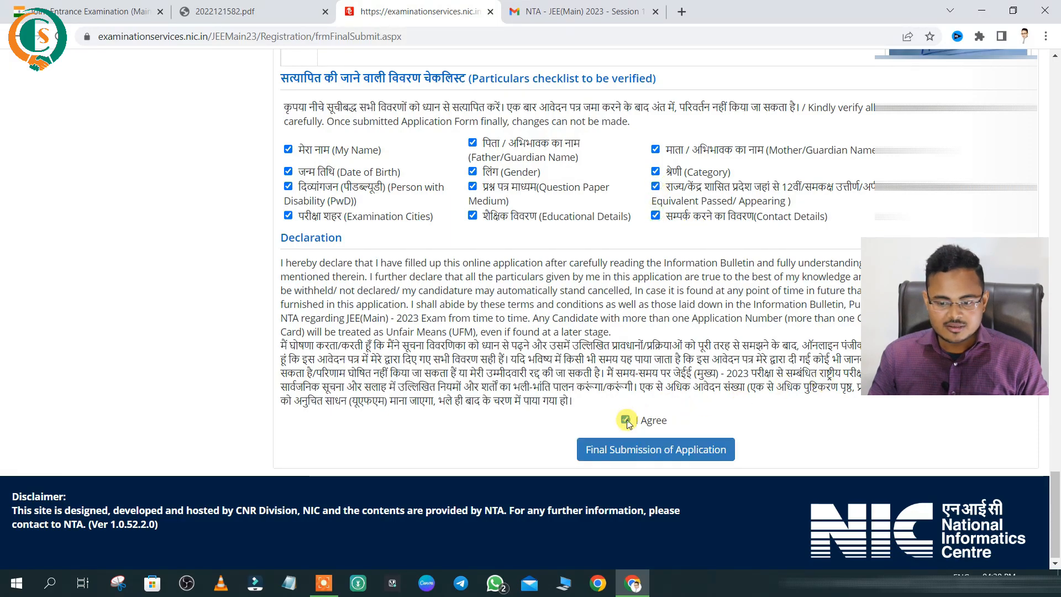
# Go back to personal details, then return to the final submit review page
pyautogui.scroll(20, 559, 221)
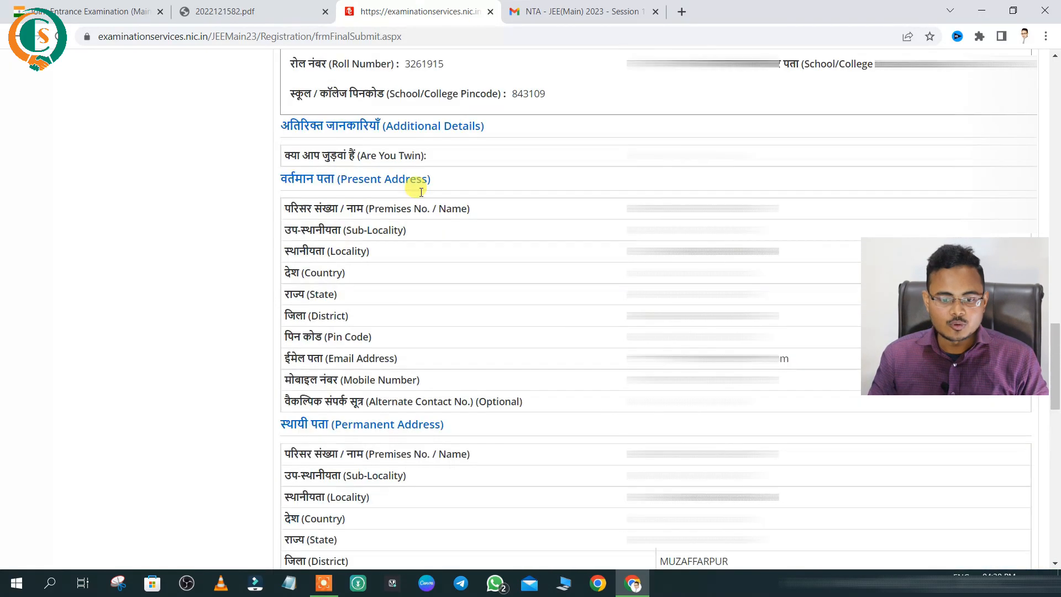
pyautogui.scroll(6, 263, 153)
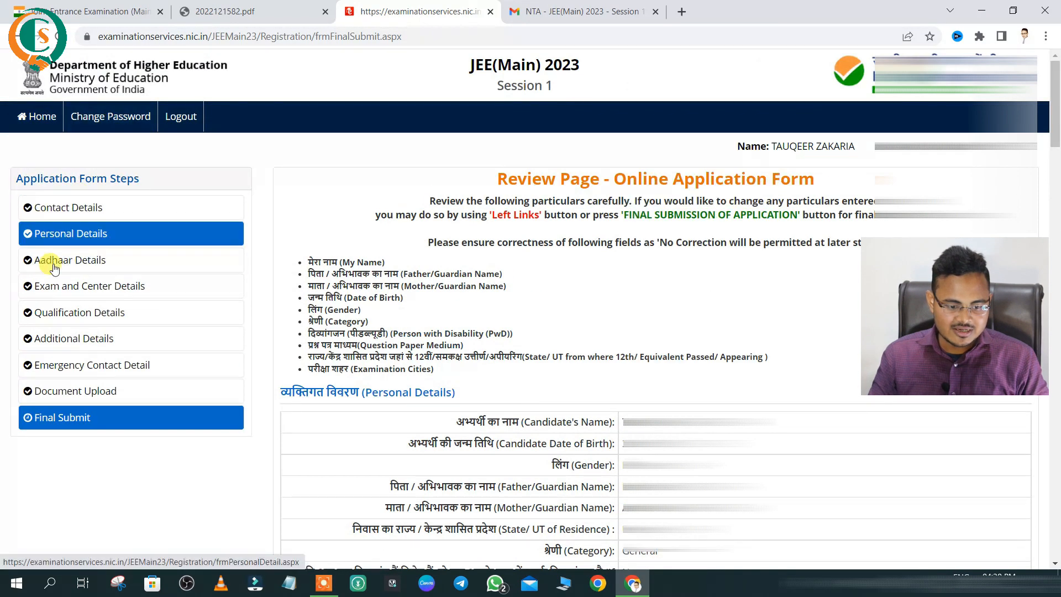
pyautogui.click(56, 236)
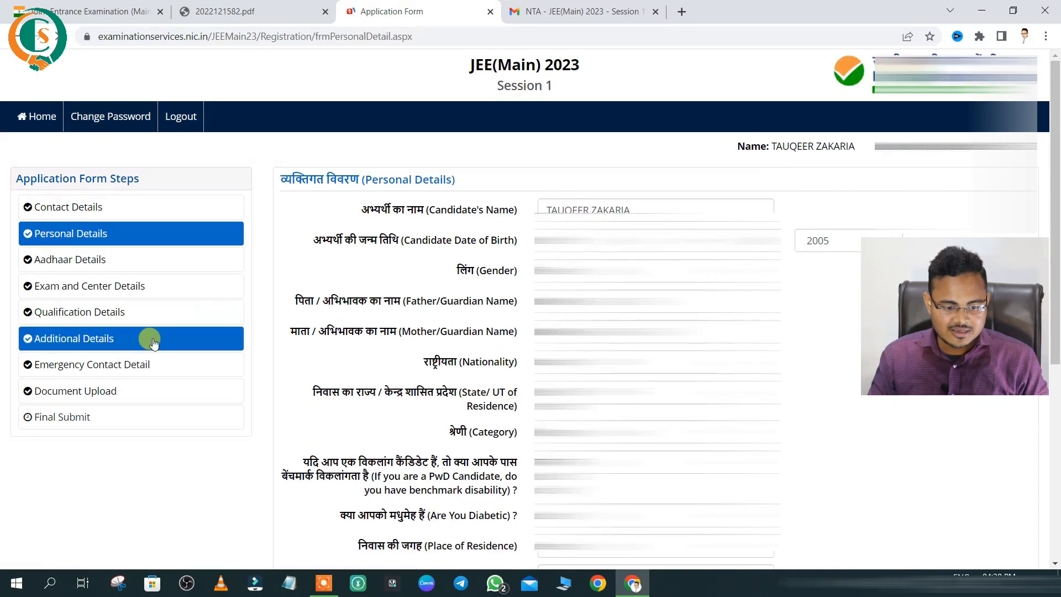
pyautogui.click(70, 418)
pyautogui.click(70, 416)
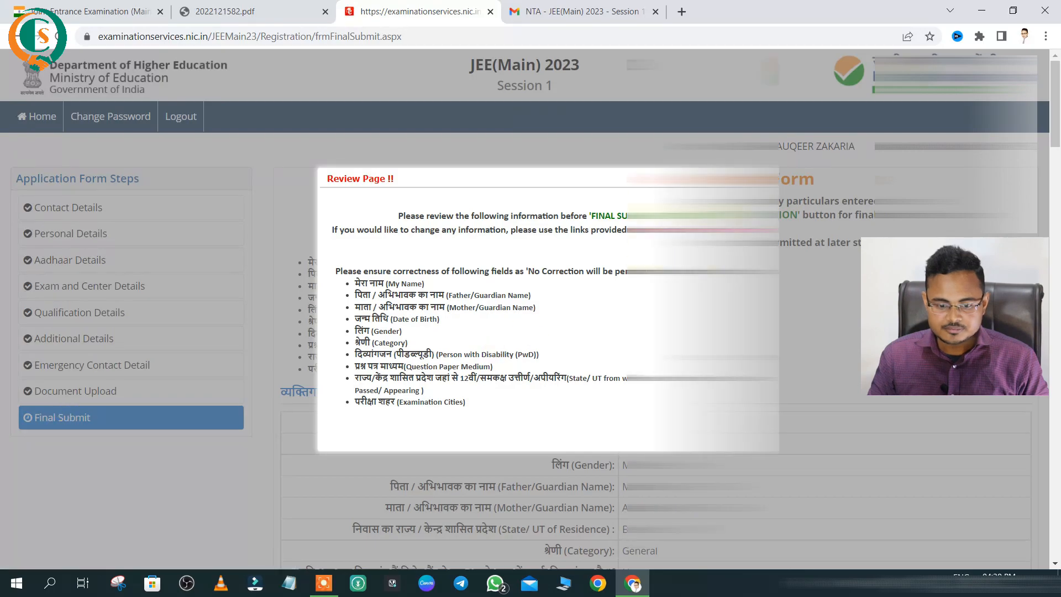
# Re-tick My Name, Date of Birth, PwD status and Examination Cities as verified
pyautogui.scroll(-7, 412, 349)
pyautogui.scroll(-20, 412, 349)
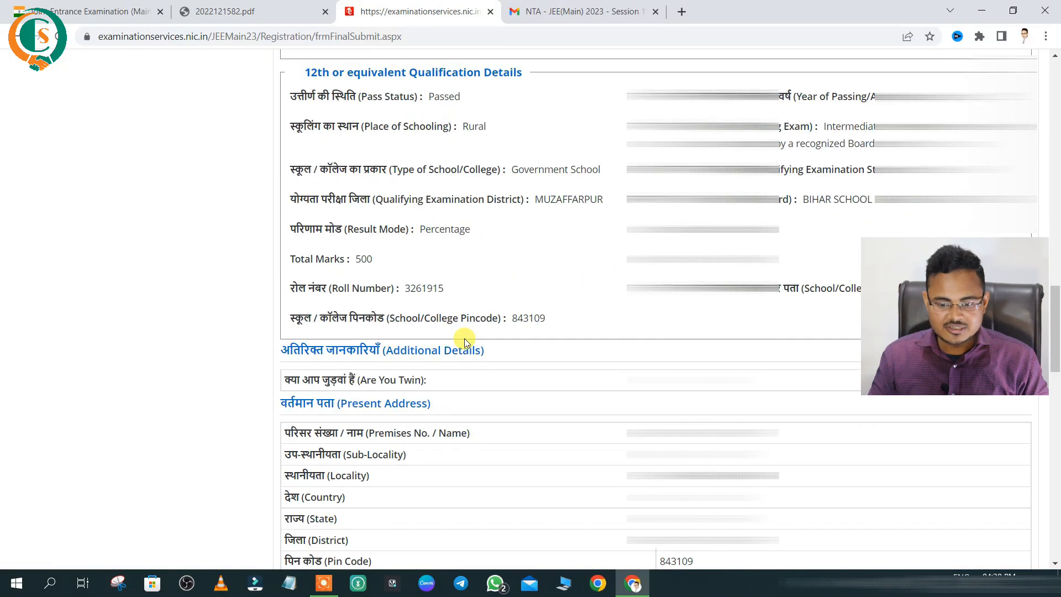
pyautogui.scroll(-5, 320, 292)
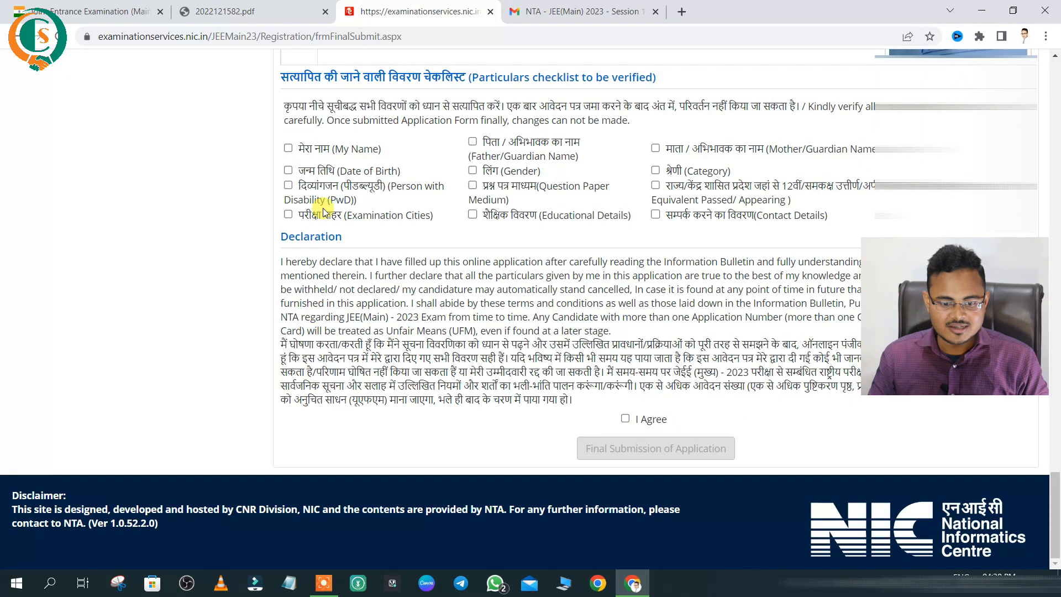
pyautogui.click(288, 148)
pyautogui.click(288, 170)
pyautogui.click(288, 186)
pyautogui.click(288, 214)
# Re-tick Father/Guardian Name, Gender, Educational Details, Mother/Guardian Name, Category, State/UT and Contact Details
pyautogui.click(473, 142)
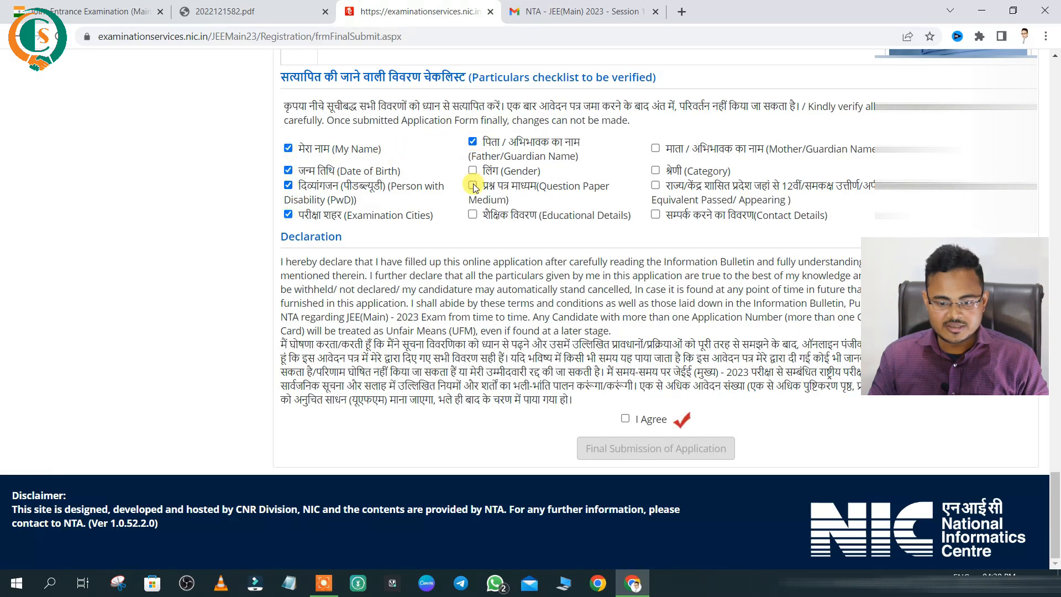
pyautogui.click(473, 171)
pyautogui.click(473, 215)
pyautogui.click(655, 148)
pyautogui.click(656, 170)
pyautogui.click(655, 185)
pyautogui.click(655, 215)
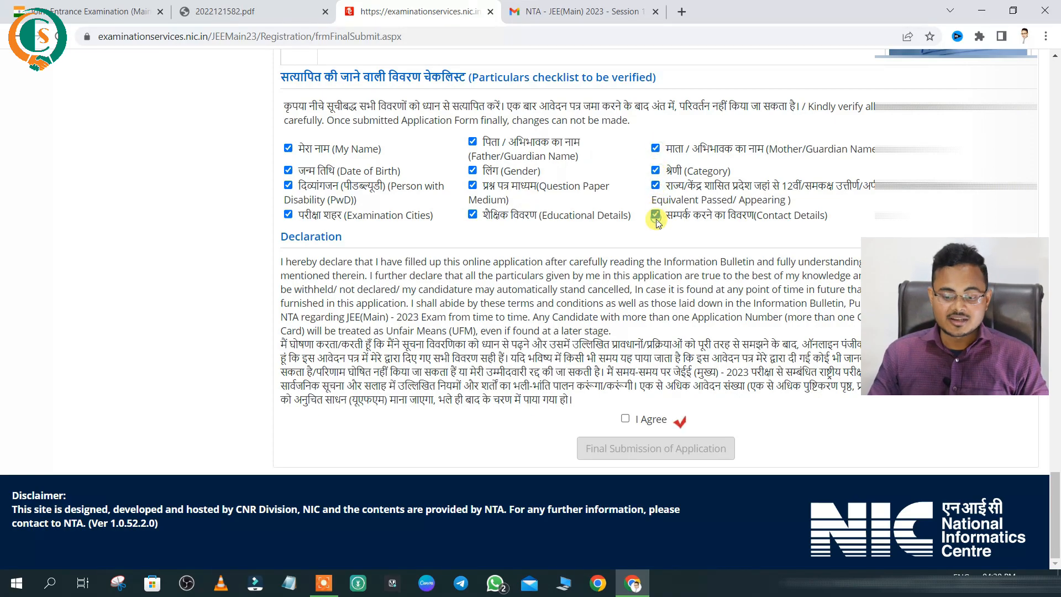
# Accept the declaration and choose Final Submission of Application after reviewing the page
pyautogui.click(625, 418)
pyautogui.click(629, 446)
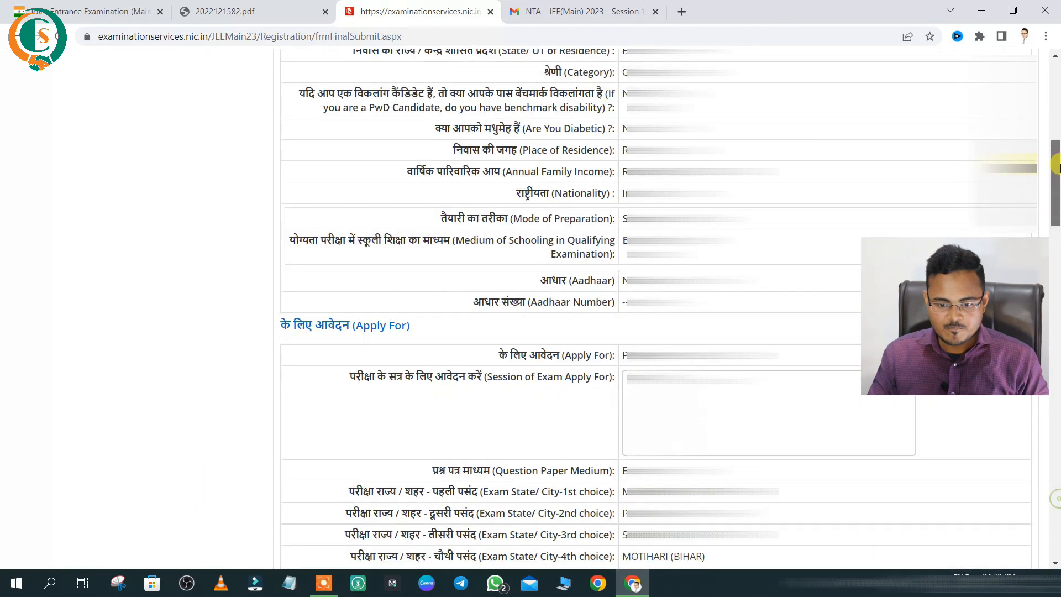
pyautogui.moveTo(1056, 167); pyautogui.dragTo(1018, 547)
pyautogui.click(613, 448)
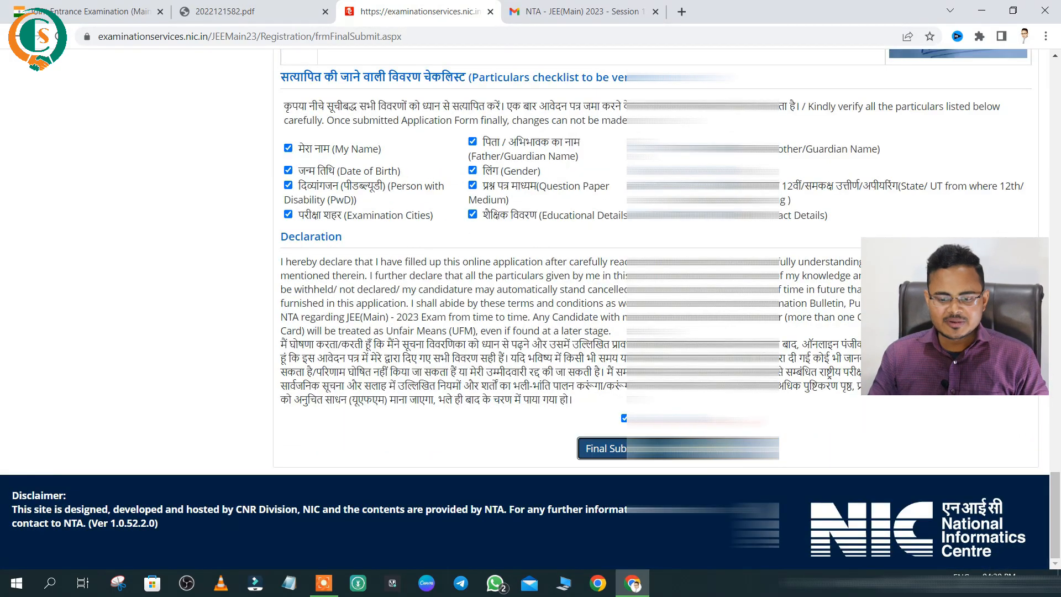
# Confirm the final submission of the application and return to the candidate home page
pyautogui.click(507, 337)
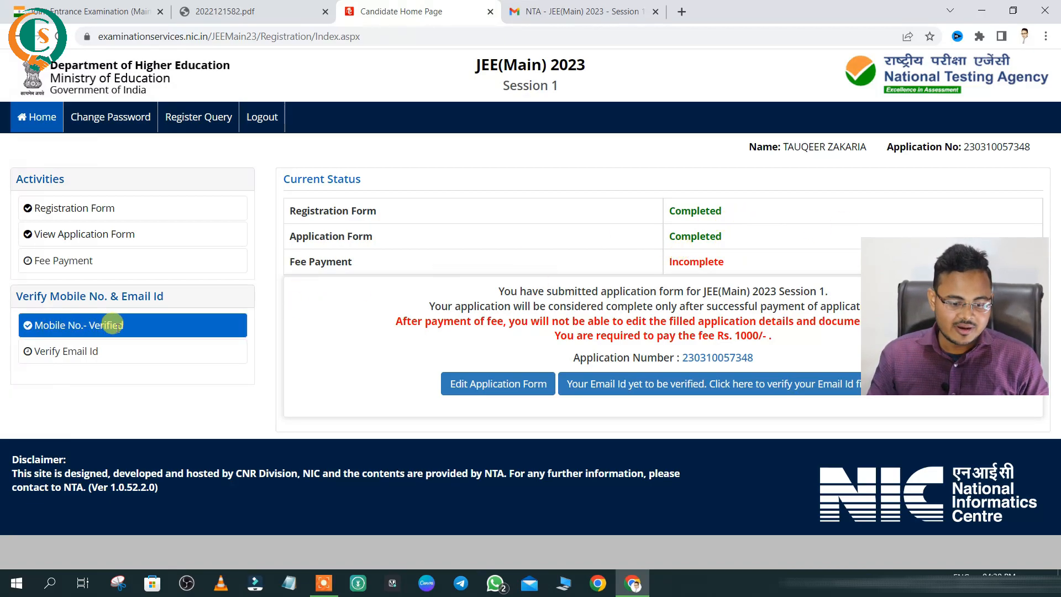
pyautogui.click(80, 354)
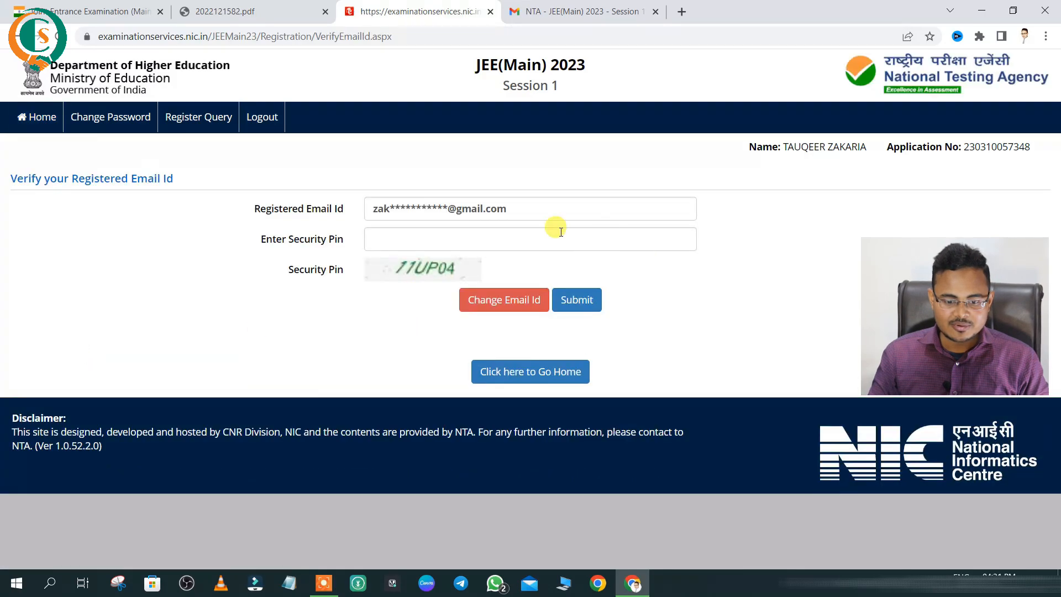
pyautogui.click(44, 120)
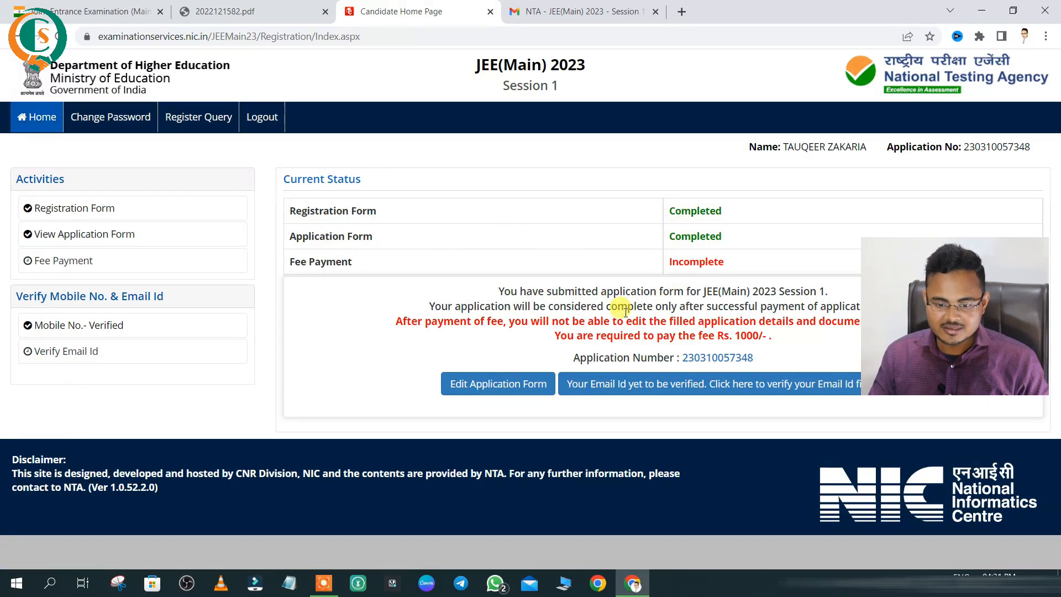
# Read the application-submitted and fee-payment notices, then go to email verification
pyautogui.moveTo(498, 294); pyautogui.dragTo(793, 296)
pyautogui.moveTo(420, 305); pyautogui.dragTo(858, 297)
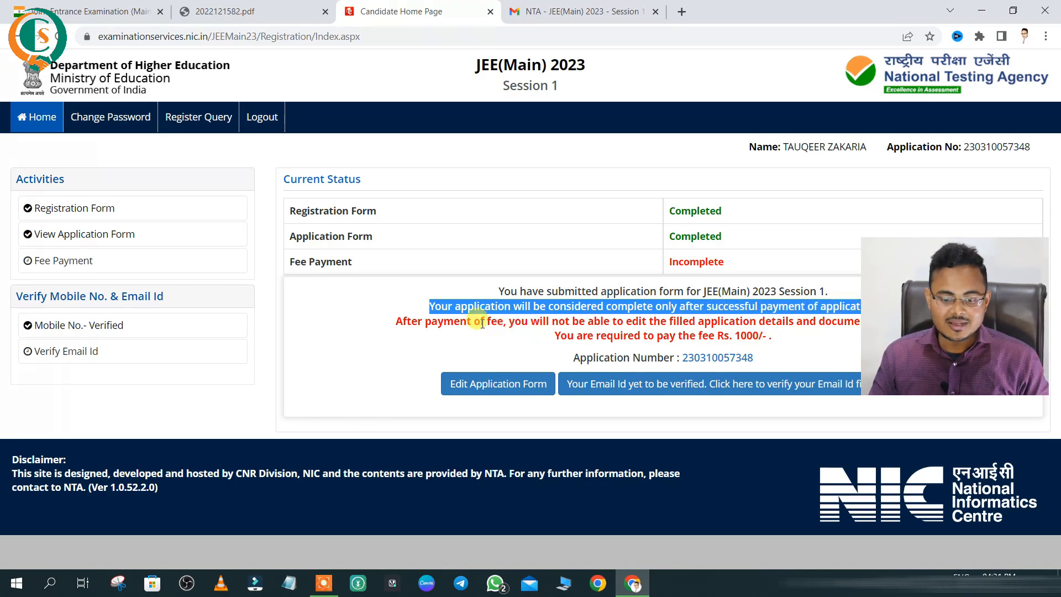
pyautogui.click(375, 320)
pyautogui.moveTo(389, 325); pyautogui.dragTo(776, 336)
pyautogui.click(775, 336)
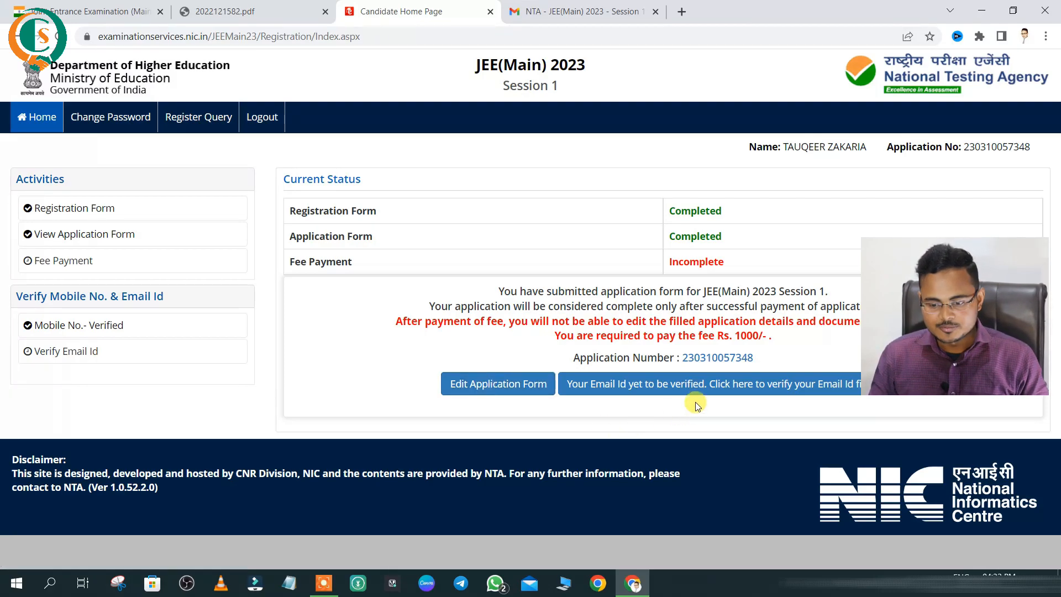
pyautogui.click(700, 384)
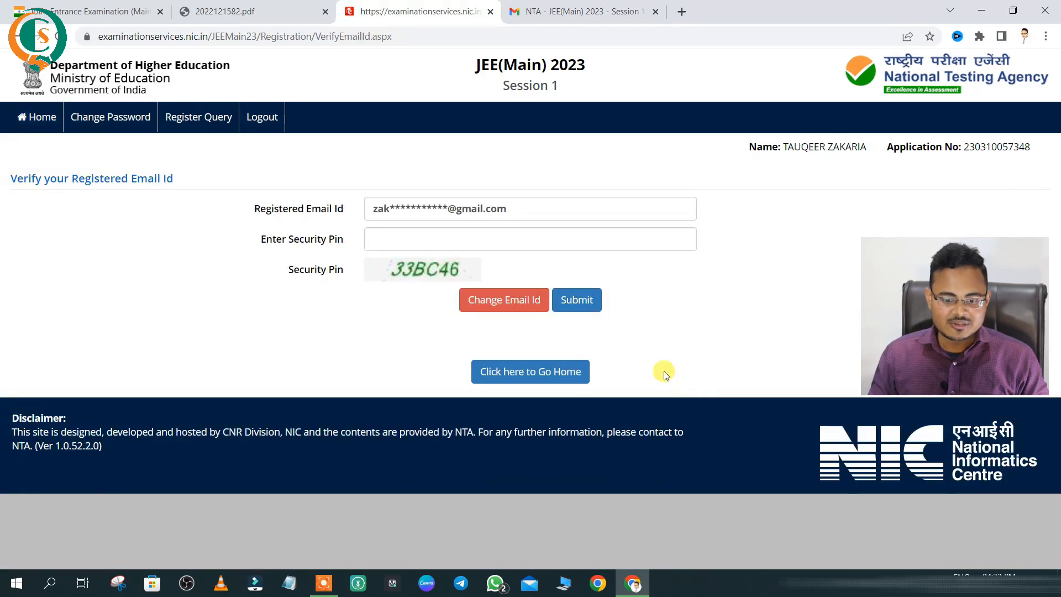
# Verify the registered email with the security pin and the OTP, then return to the home page
pyautogui.click(439, 240)
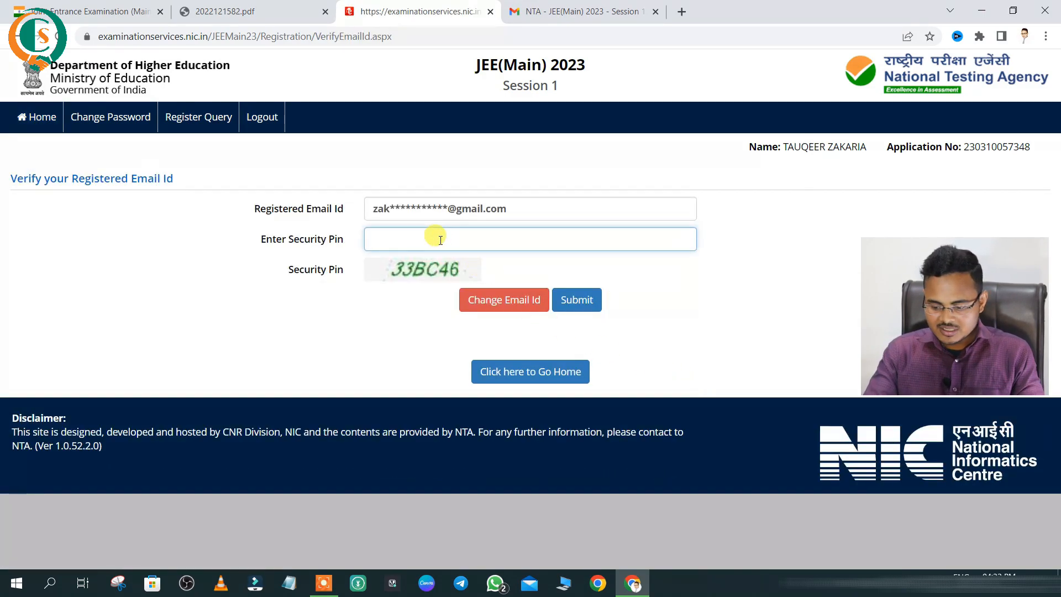
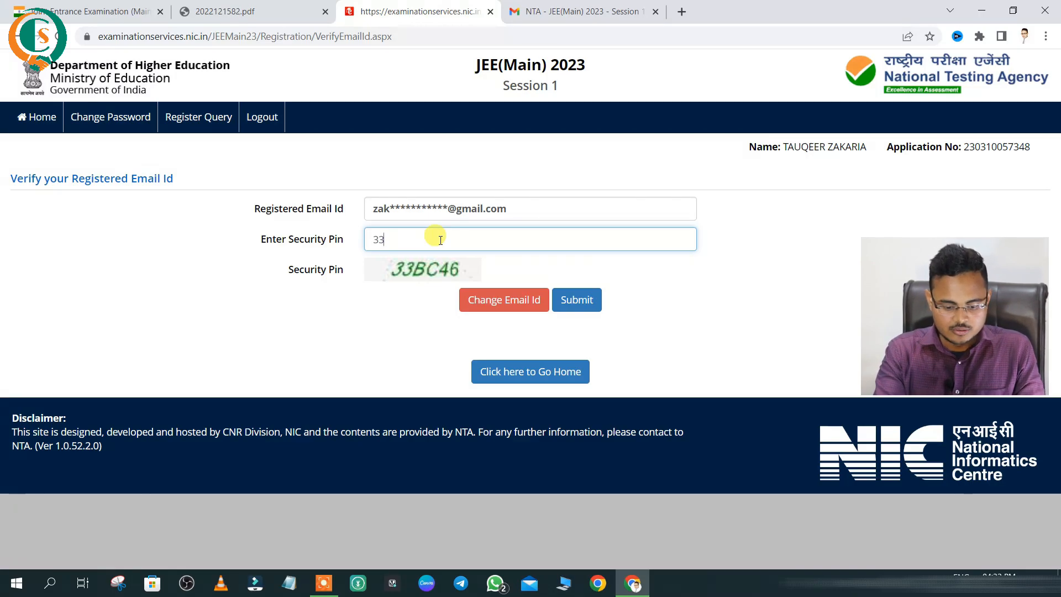
pyautogui.press('Return')
pyautogui.click(448, 244)
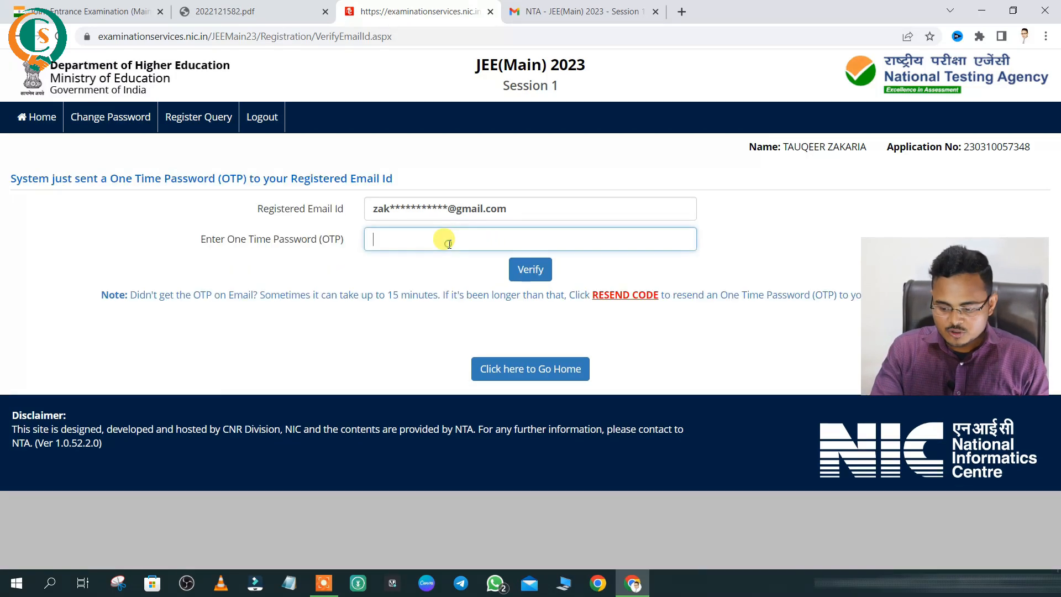
pyautogui.write('••')
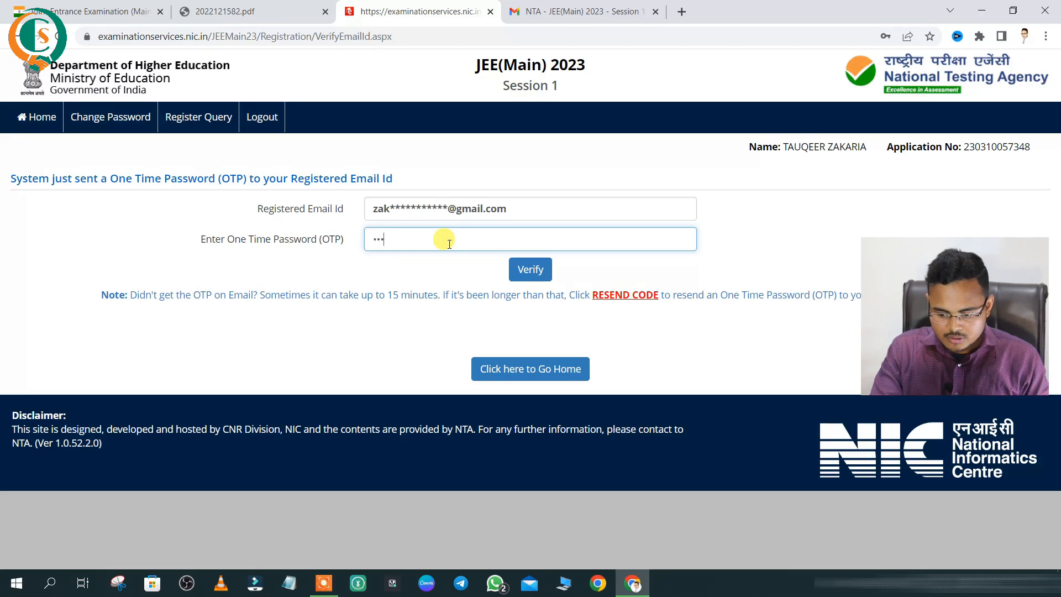
pyautogui.click(522, 269)
pyautogui.click(525, 221)
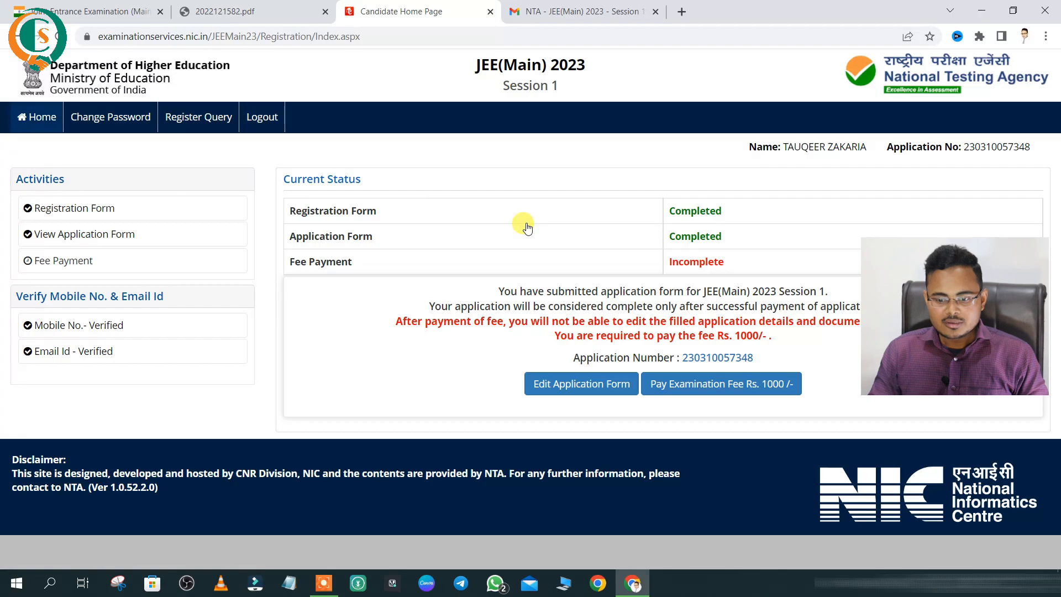
# Pay the 1000/- examination fee online, choosing the ICICI Bank payment gateway
pyautogui.click(716, 389)
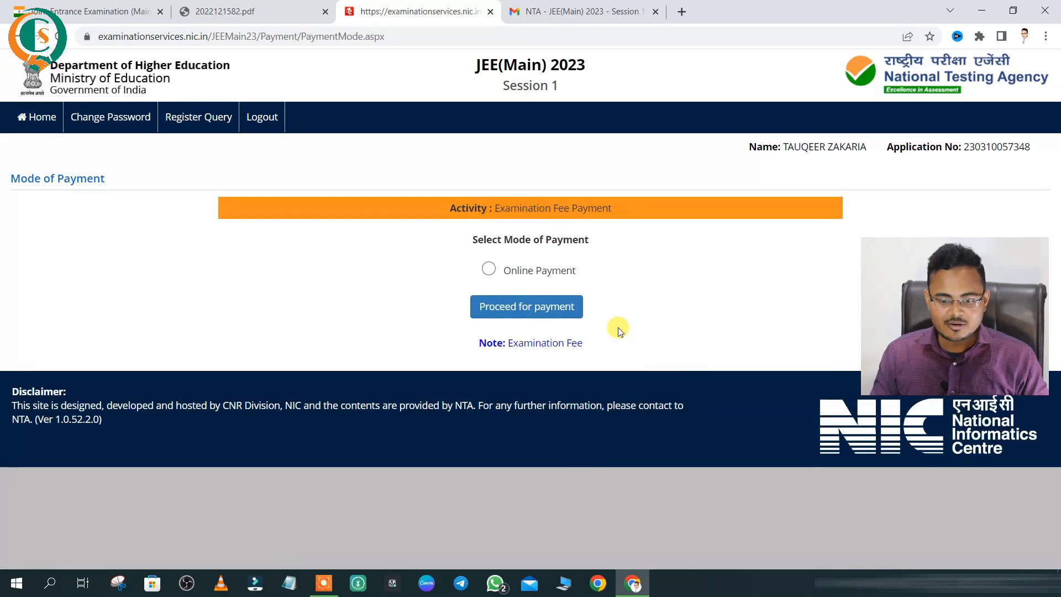
pyautogui.click(525, 307)
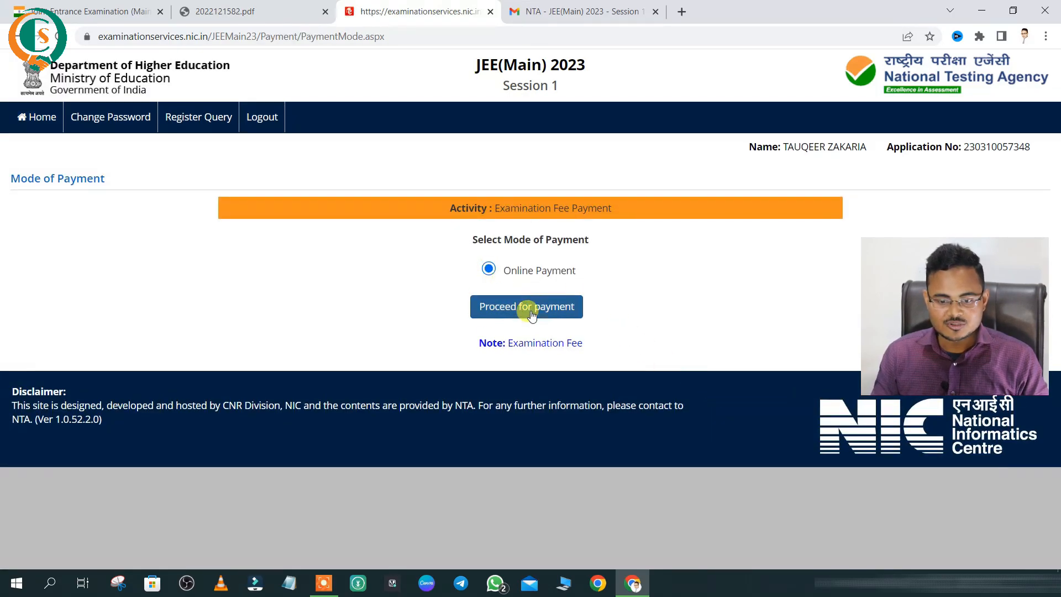
pyautogui.click(598, 116)
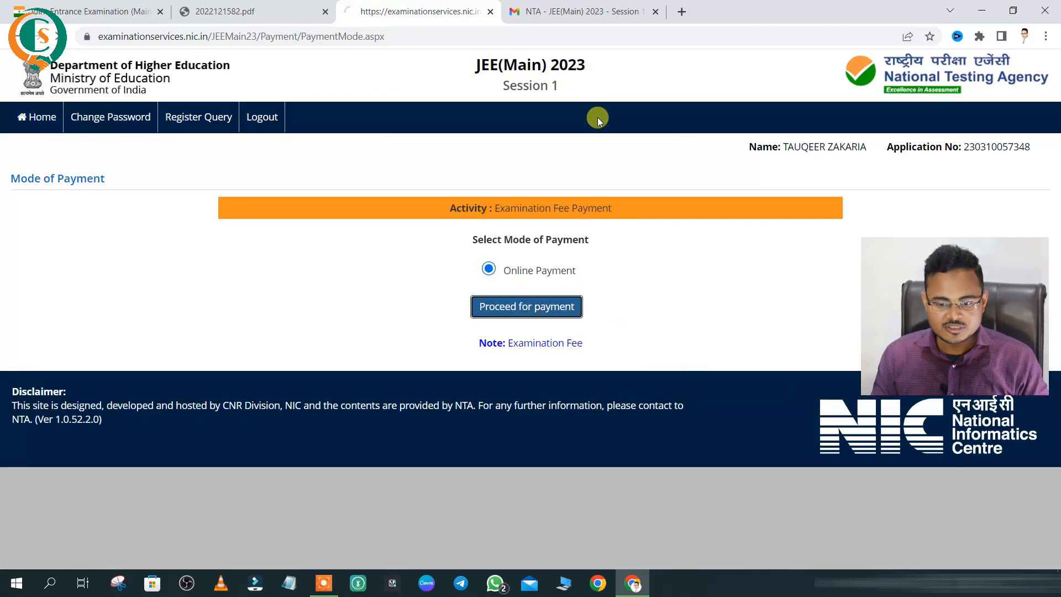
pyautogui.scroll(-1, 1057, 209)
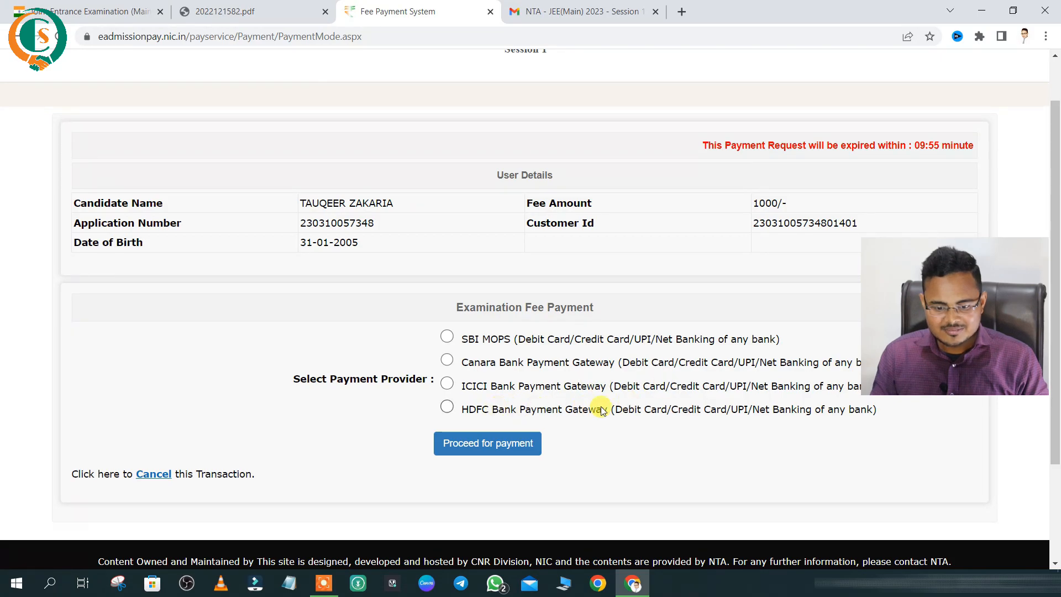
pyautogui.scroll(-1, 1055, 271)
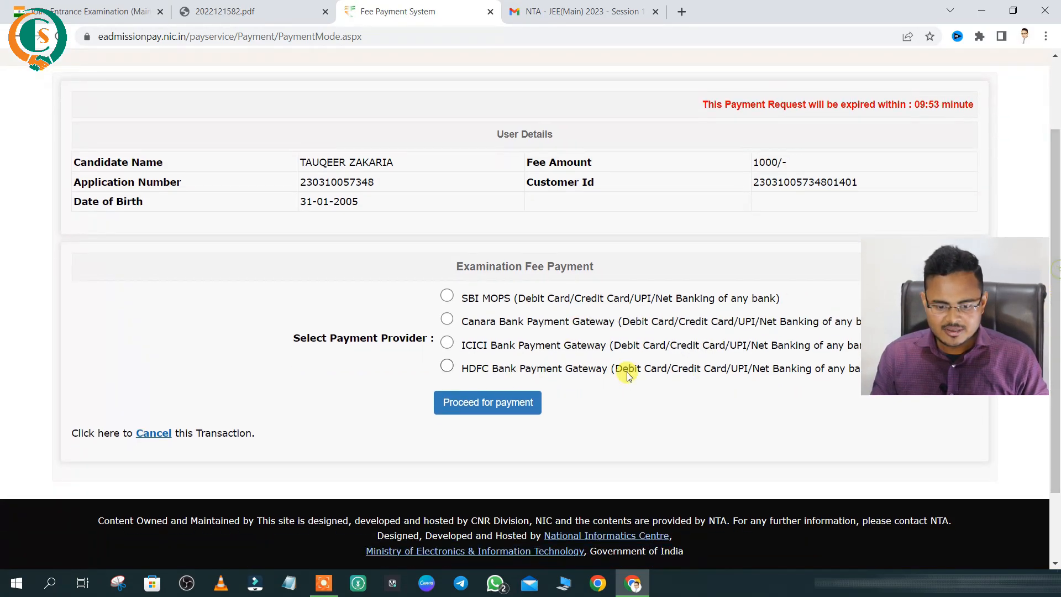
pyautogui.click(448, 343)
pyautogui.click(468, 408)
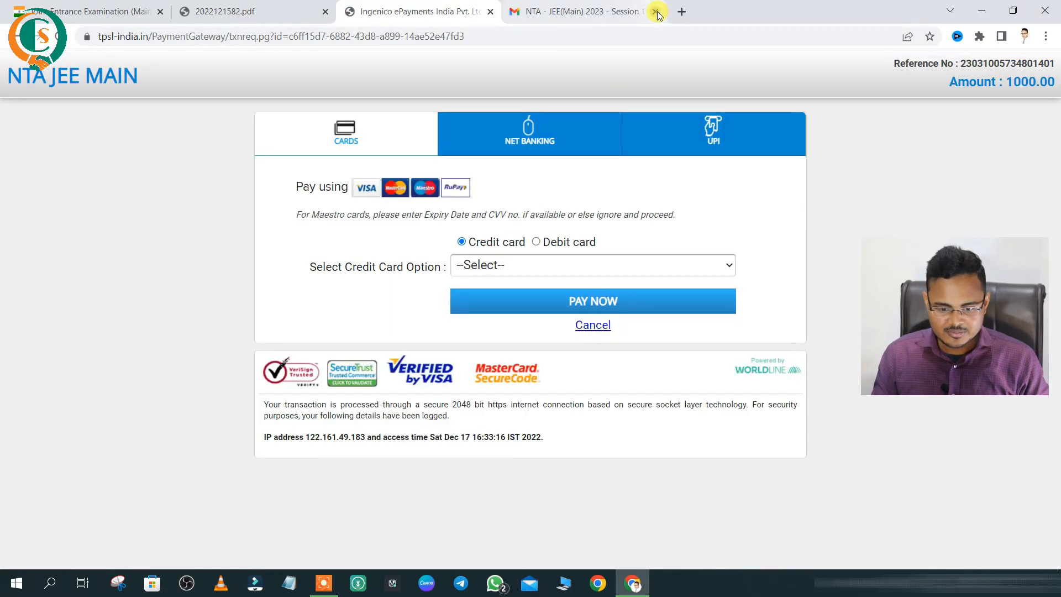
# Select Debit card with VISA for the 1000.00 payment, then cancel it
pyautogui.click(656, 12)
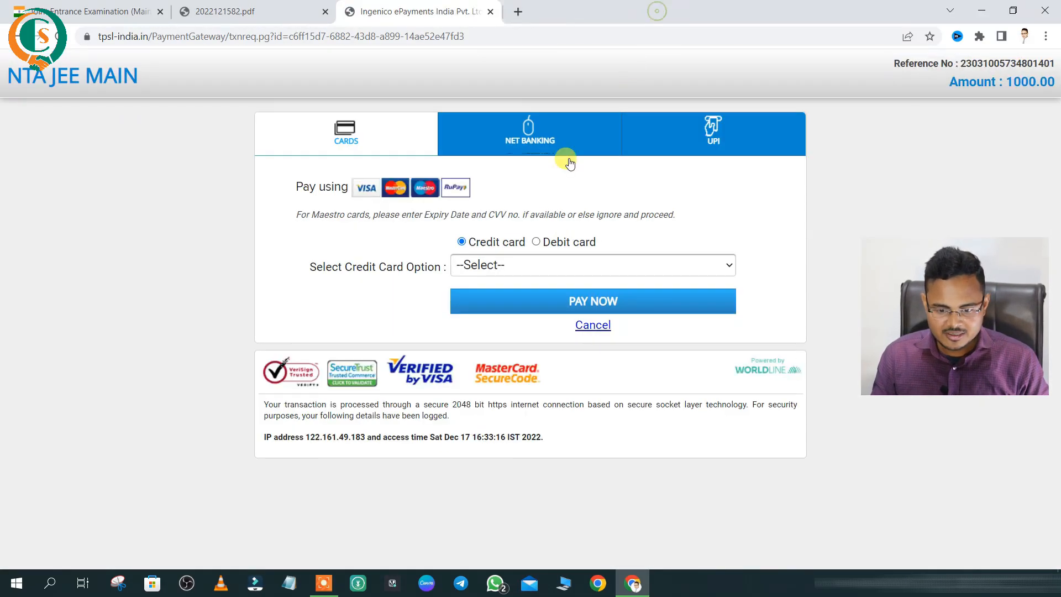
pyautogui.click(536, 241)
pyautogui.click(495, 266)
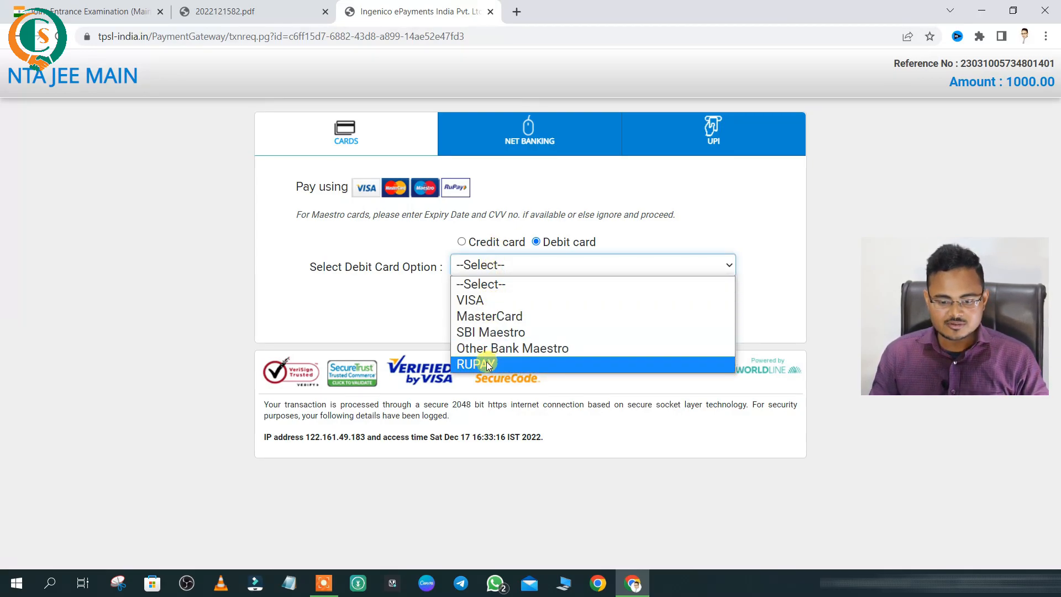
pyautogui.click(467, 300)
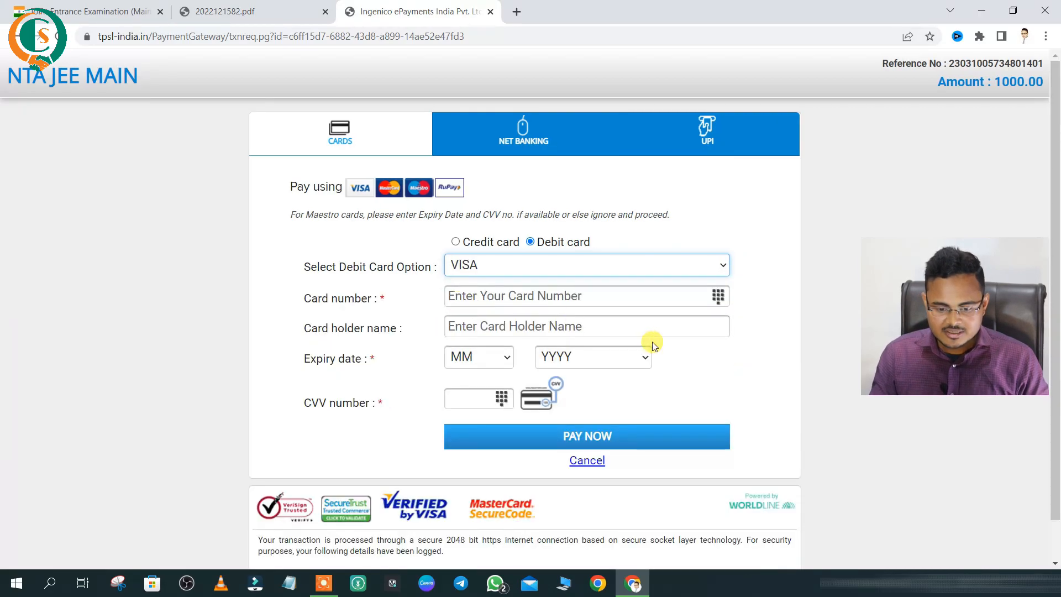
pyautogui.scroll(-1, 566, 434)
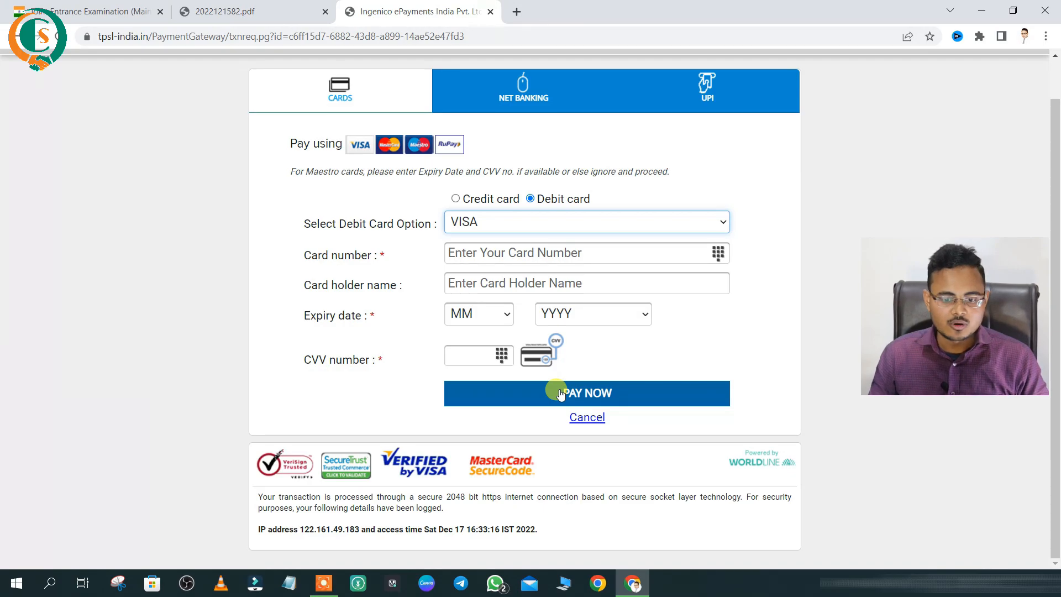
pyautogui.scroll(1, 220, 204)
pyautogui.click(585, 460)
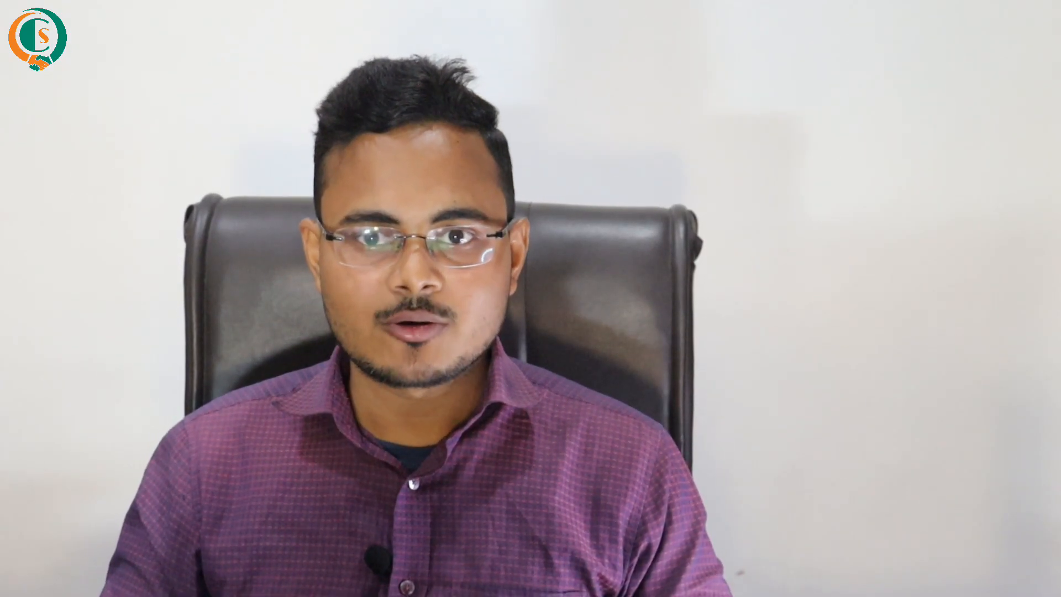